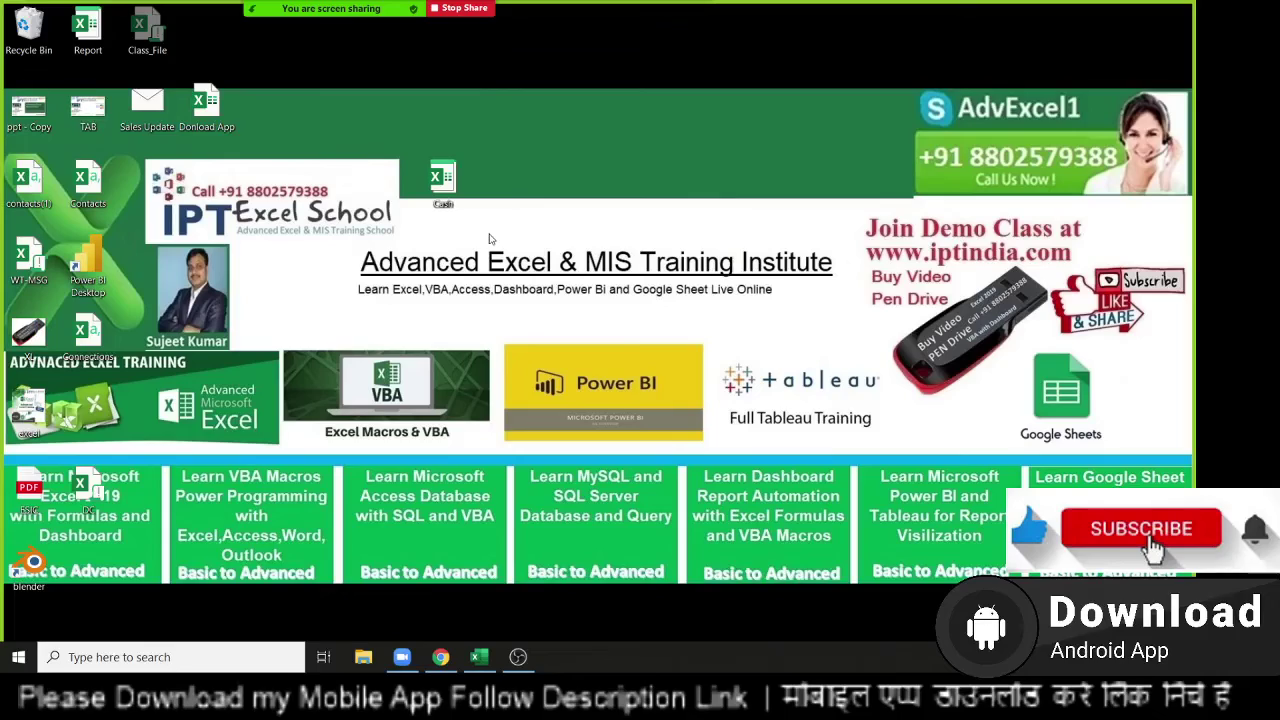
Step: Switch from OBS Studio to the Excel workbook Book1 holding the Name and Score list
key("alt+Tab")
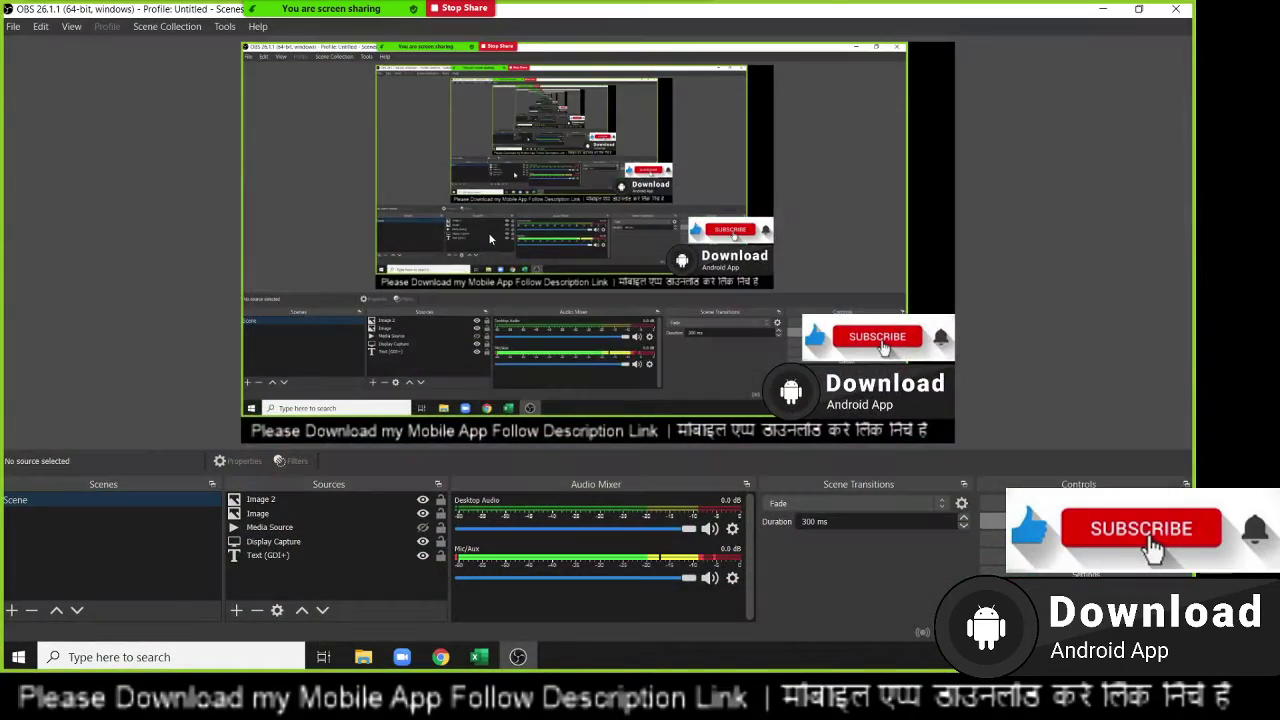
key("alt+Tab")
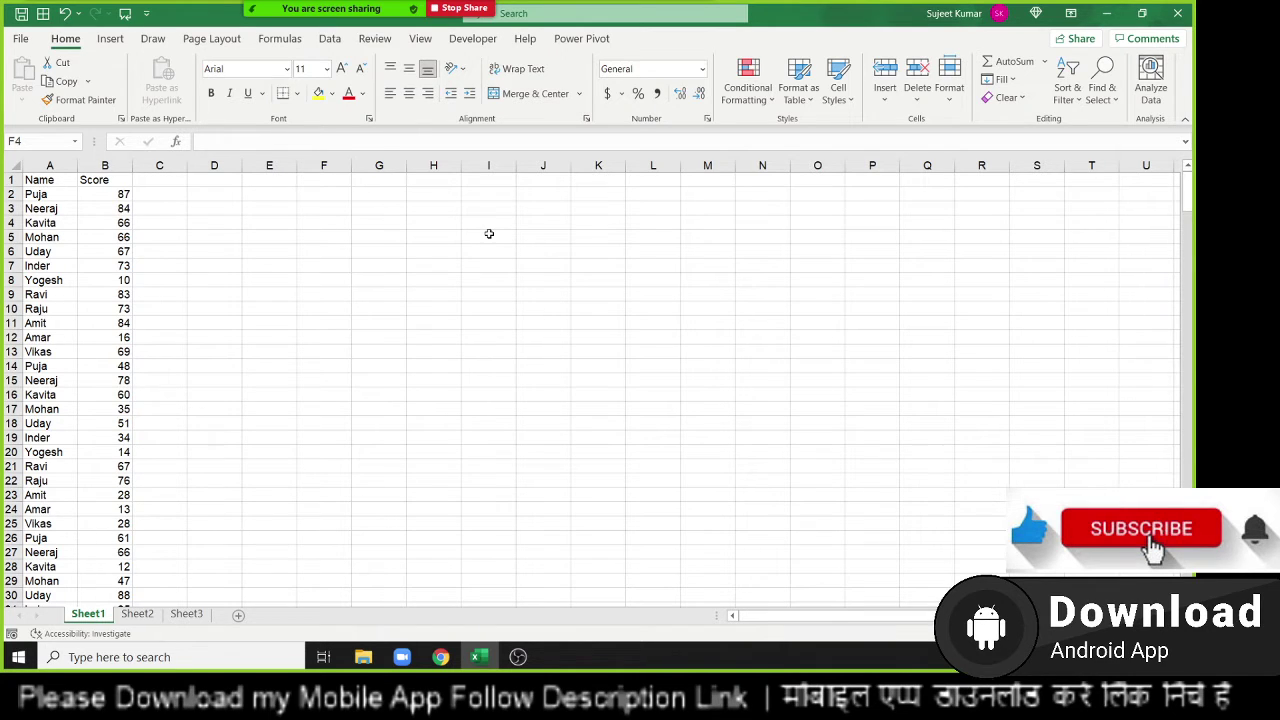
Step: Enter the legend labels Pass, Re-Test and Fail in F2:F4
left_click(278, 199)
left_click(326, 197)
type("P")
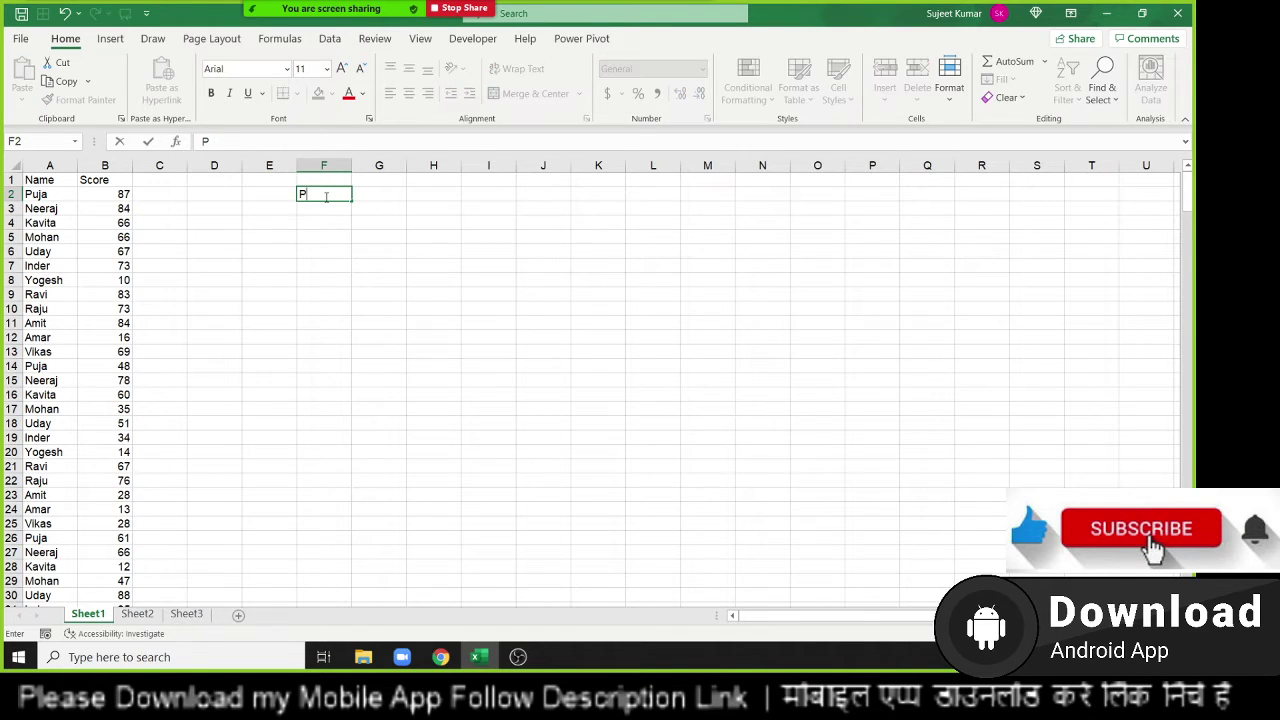
type("ass")
key("Return")
type("Fai")
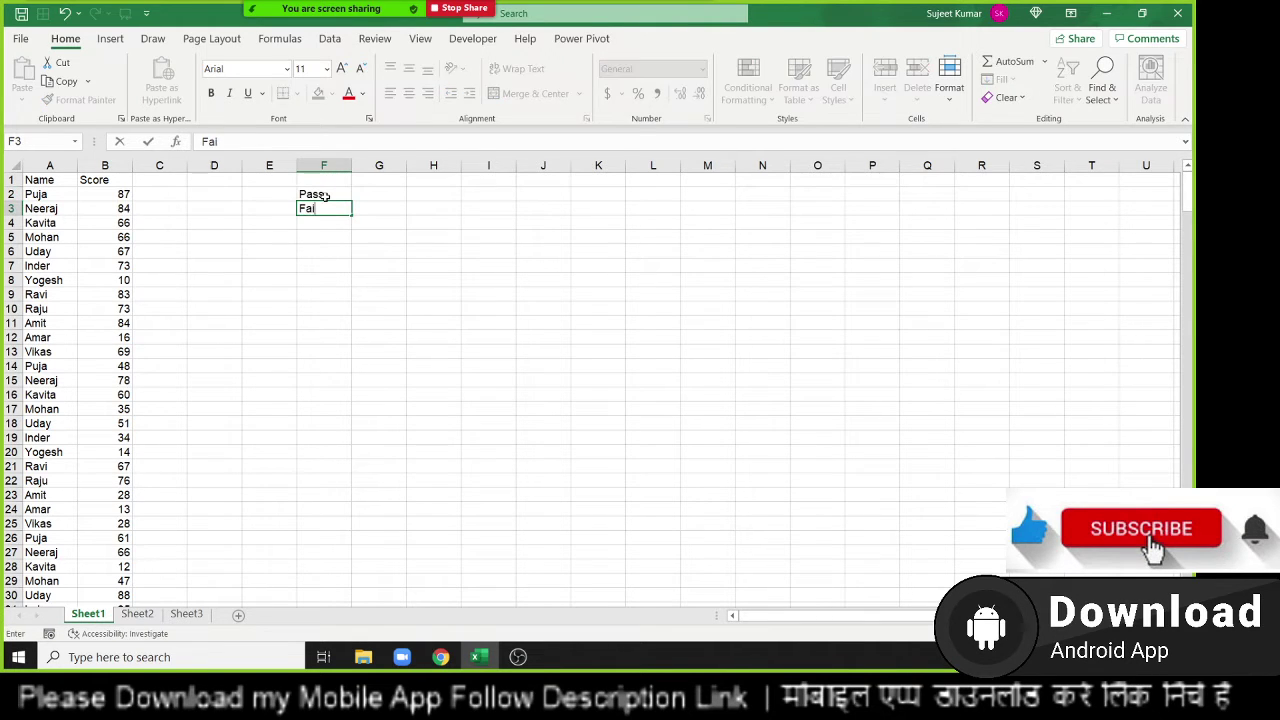
key("BackSpace")
key("BackSpace")
key("BackSpace")
type("Re-")
type("Test")
key("Return")
type("Fai")
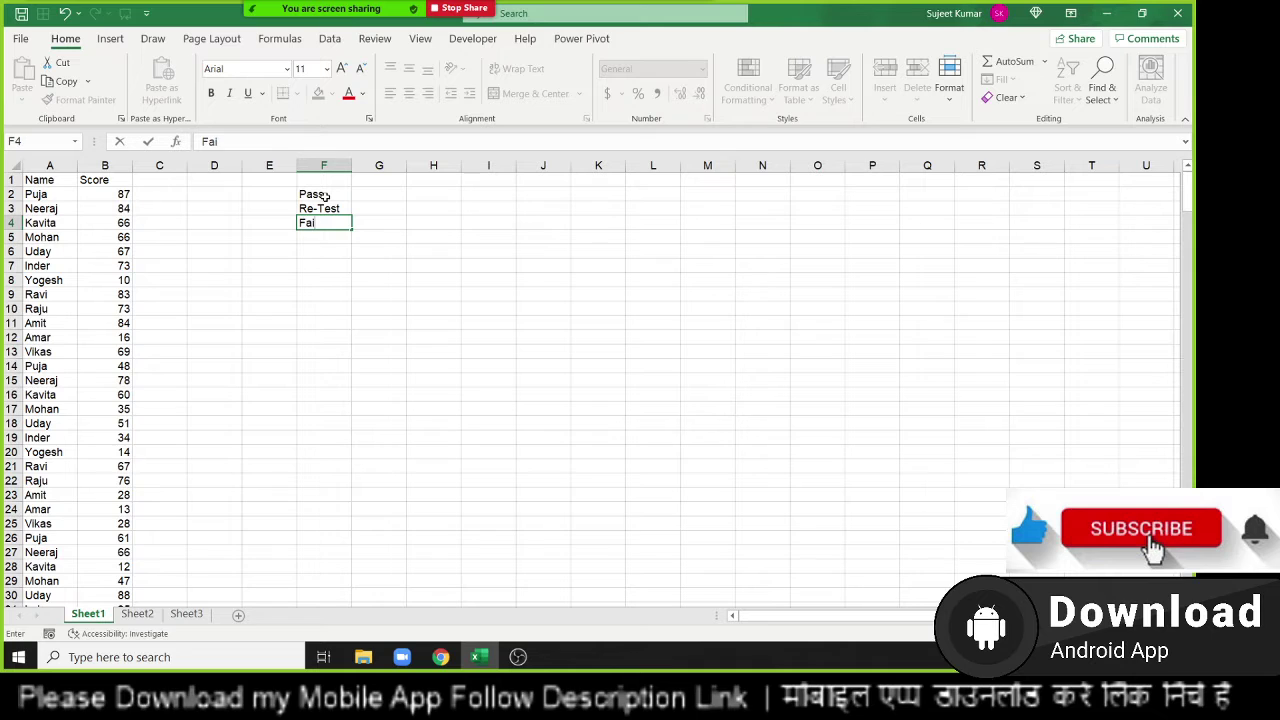
type("l")
key("Return")
Step: Enter the score ranges >60, 40-60 and <40 in E2:E4
key("Up")
key("Up")
key("Left")
key("Up")
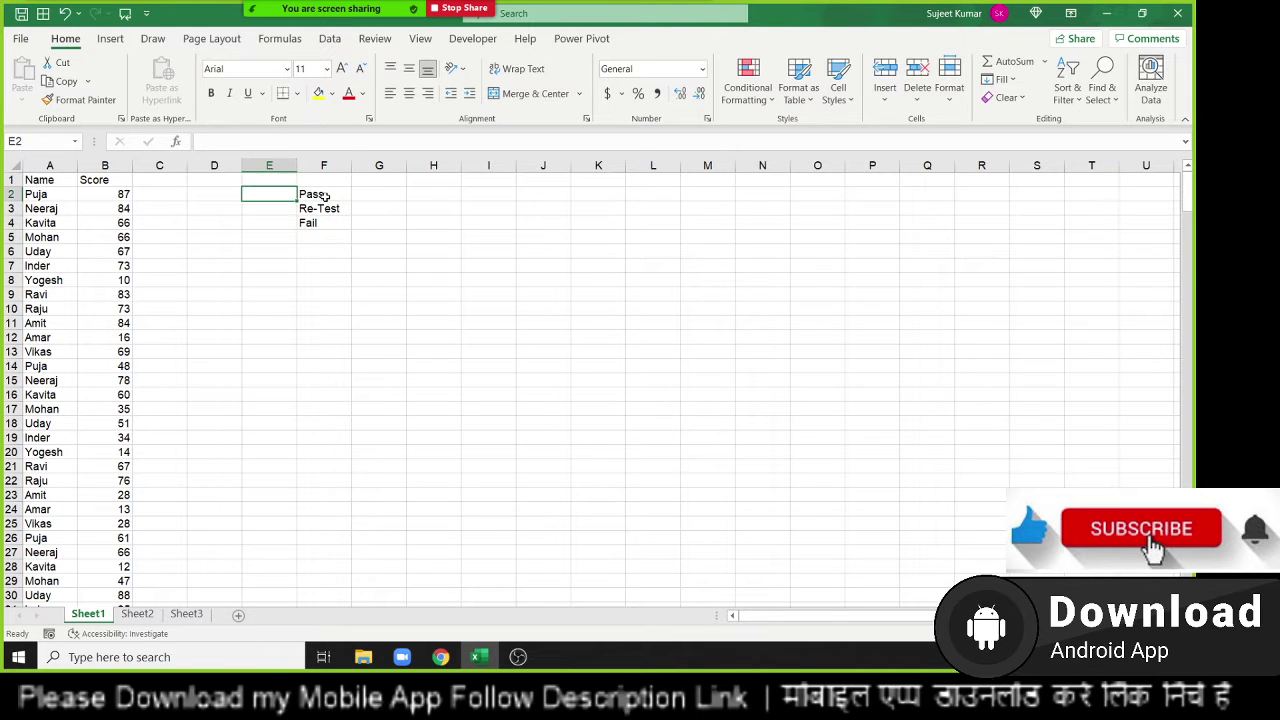
type(">60")
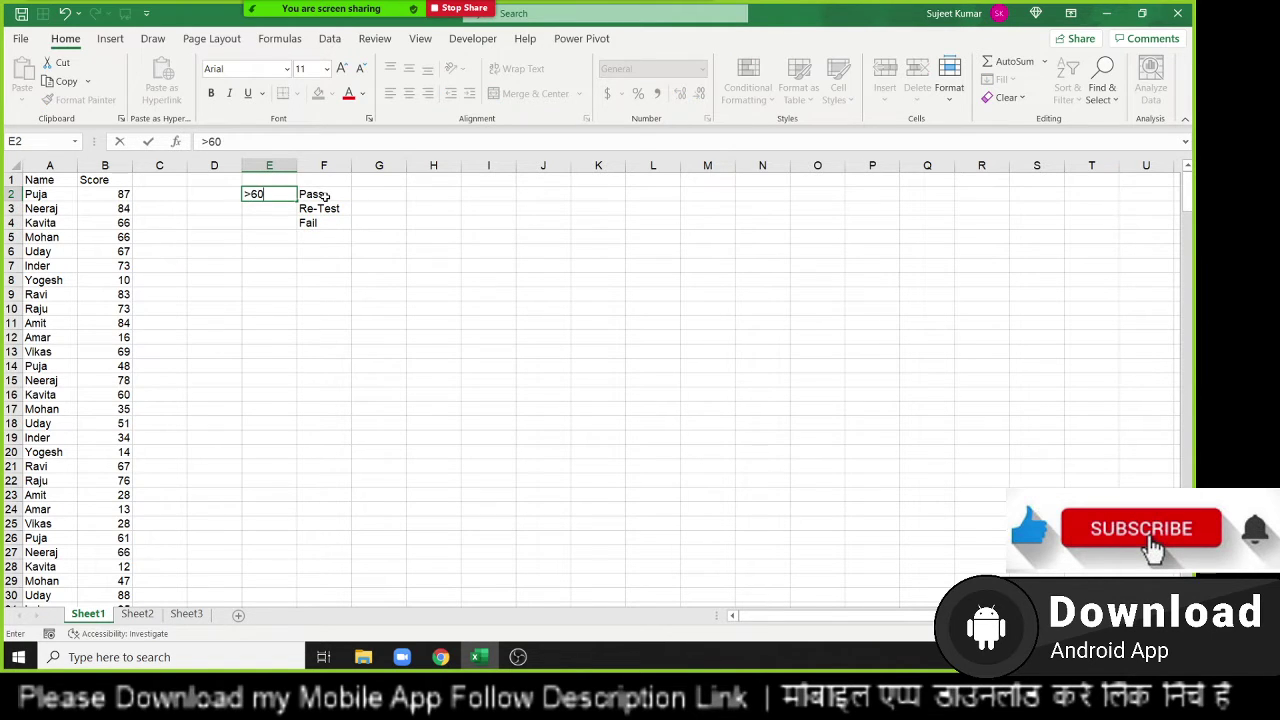
key("Return")
type("40")
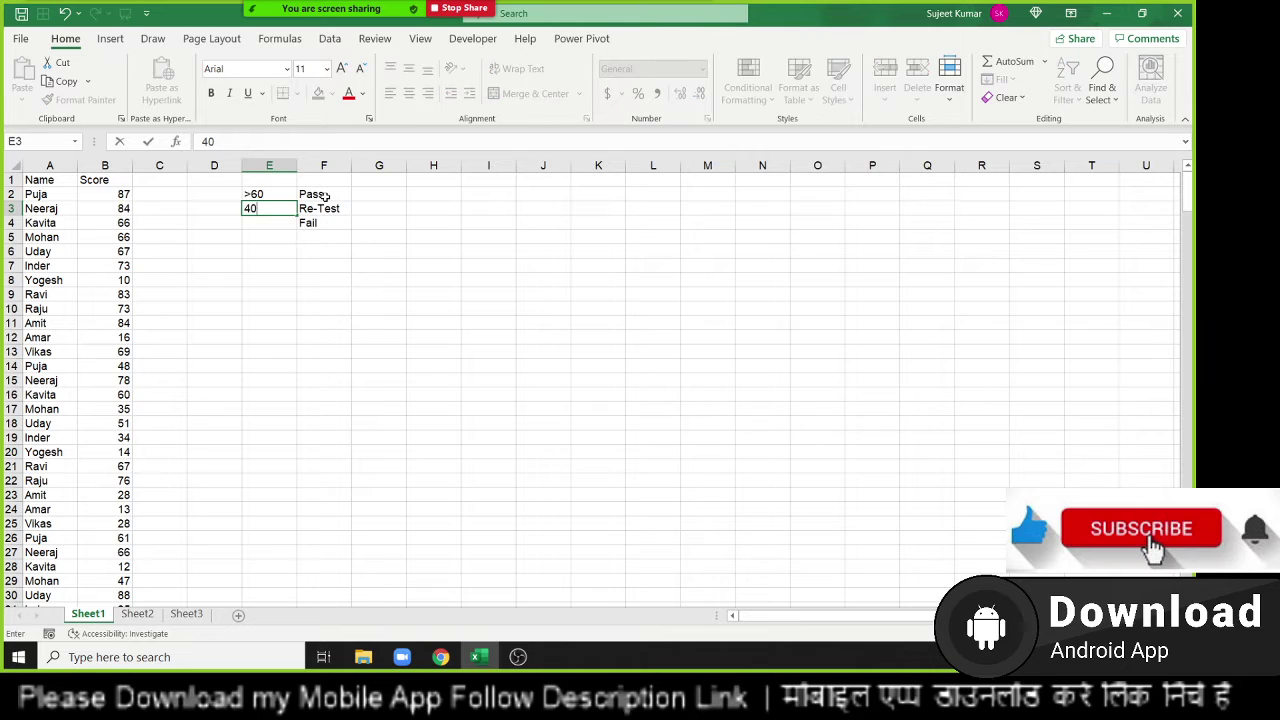
type("-60 F")
type("ai")
key("BackSpace")
key("BackSpace")
key("BackSpace")
key("BackSpace")
key("Return")
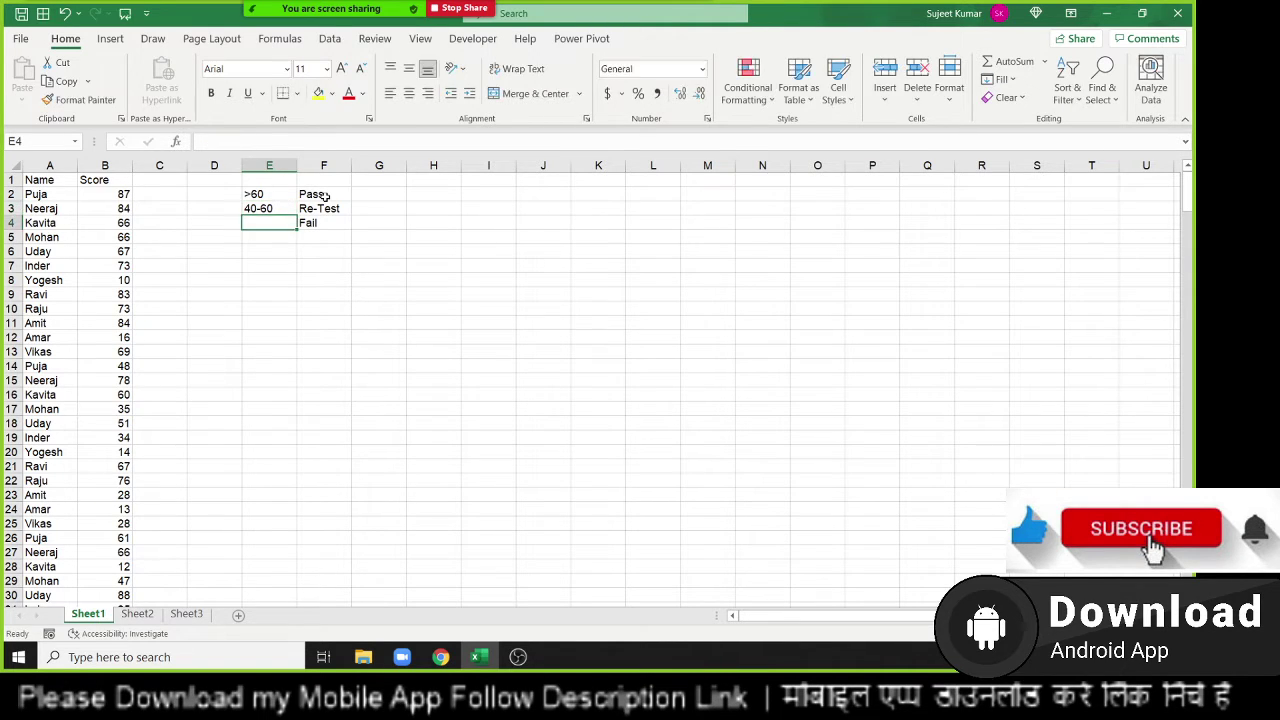
type("<40")
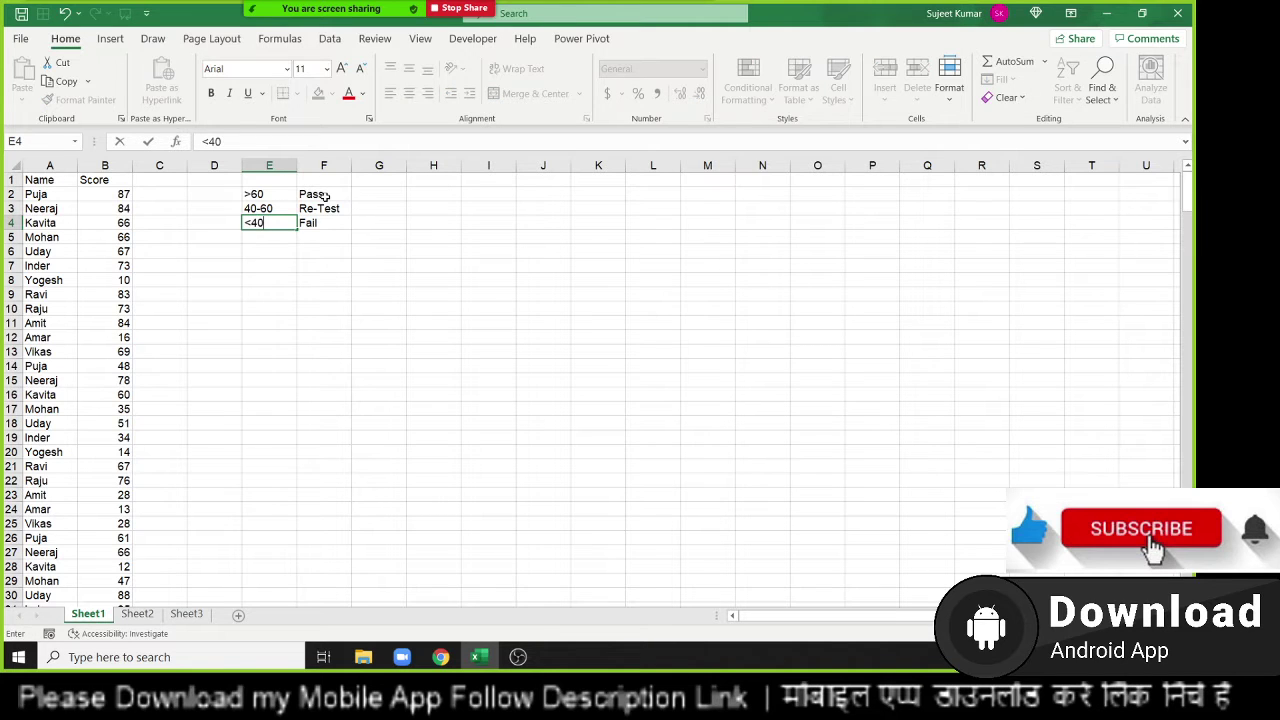
key("Return")
key("Up")
key("Up")
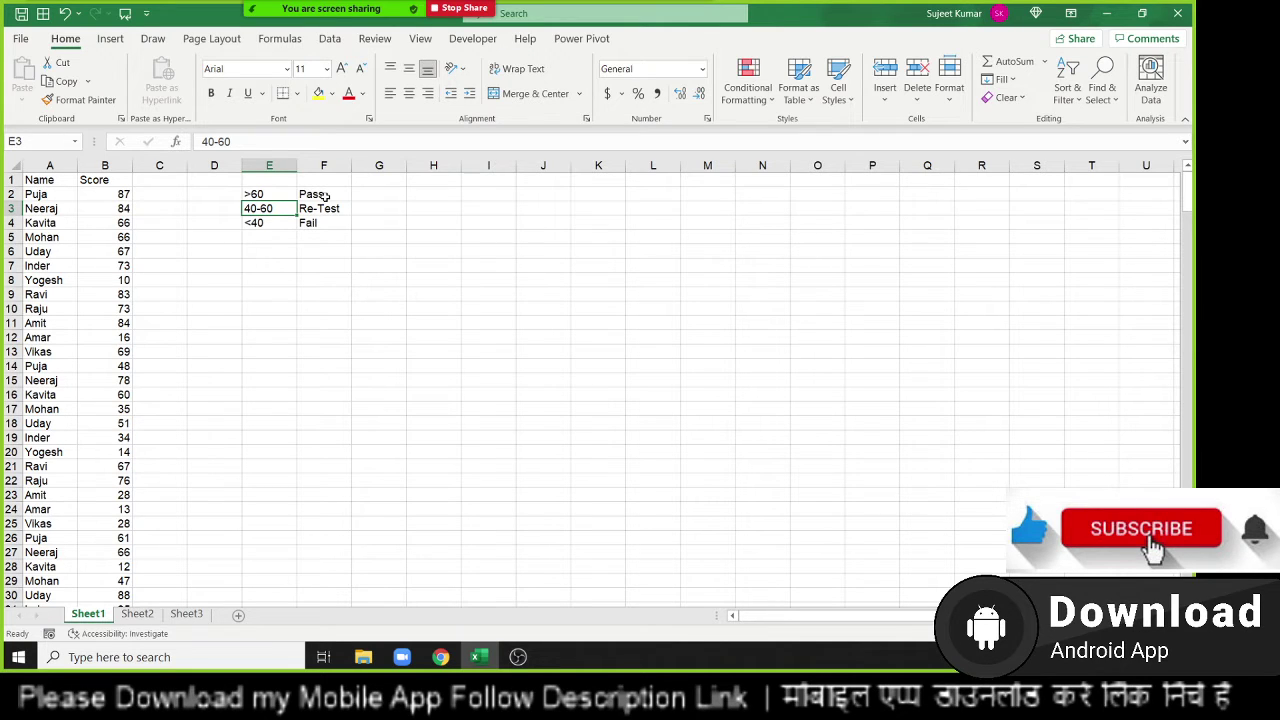
Step: Apply the 3 Symbols (uncircled) icon set to the Score cells in column B
key("Left")
key("Left")
key("Left")
key("ctrl+shift+Down")
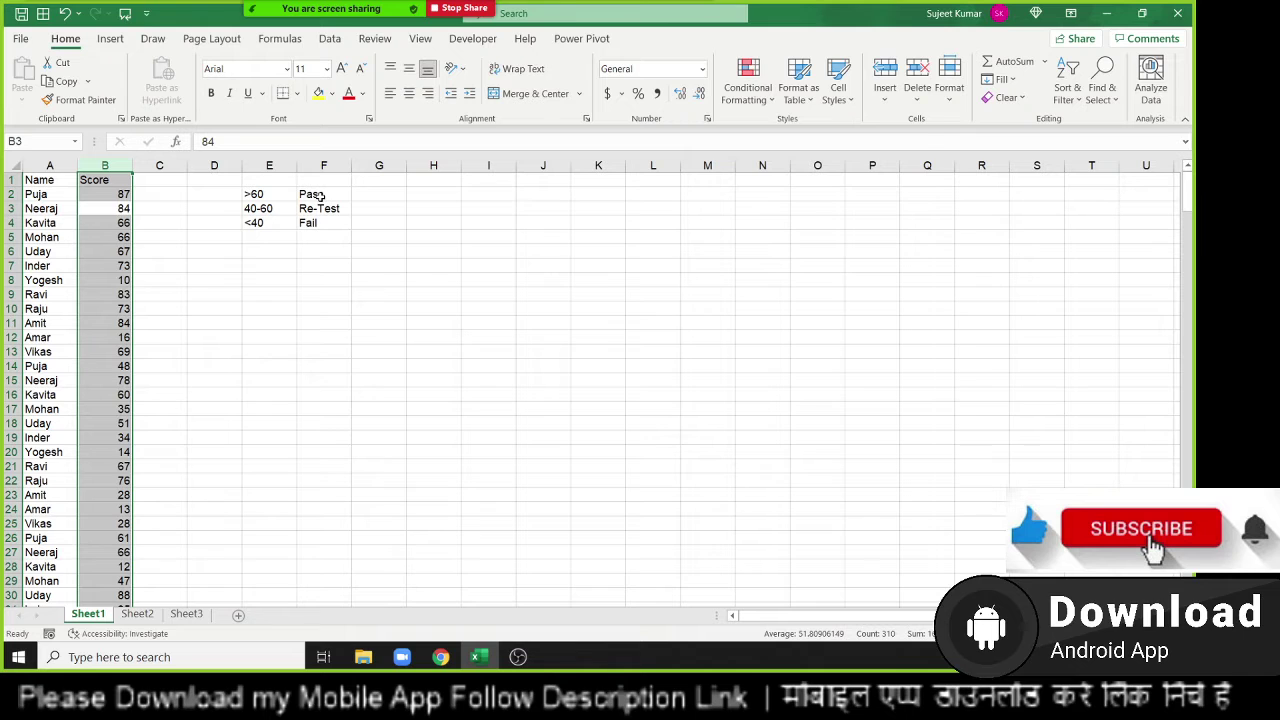
left_click(690, 10)
left_click(798, 88)
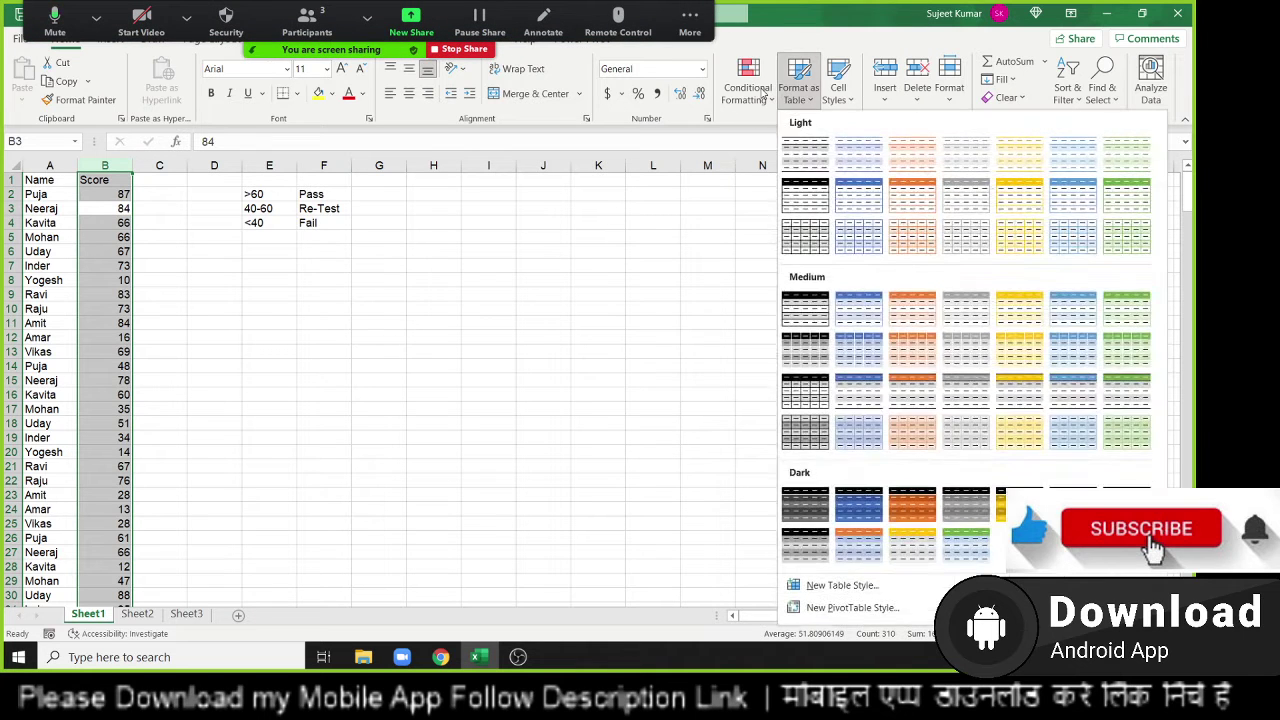
left_click(760, 93)
left_click(760, 93)
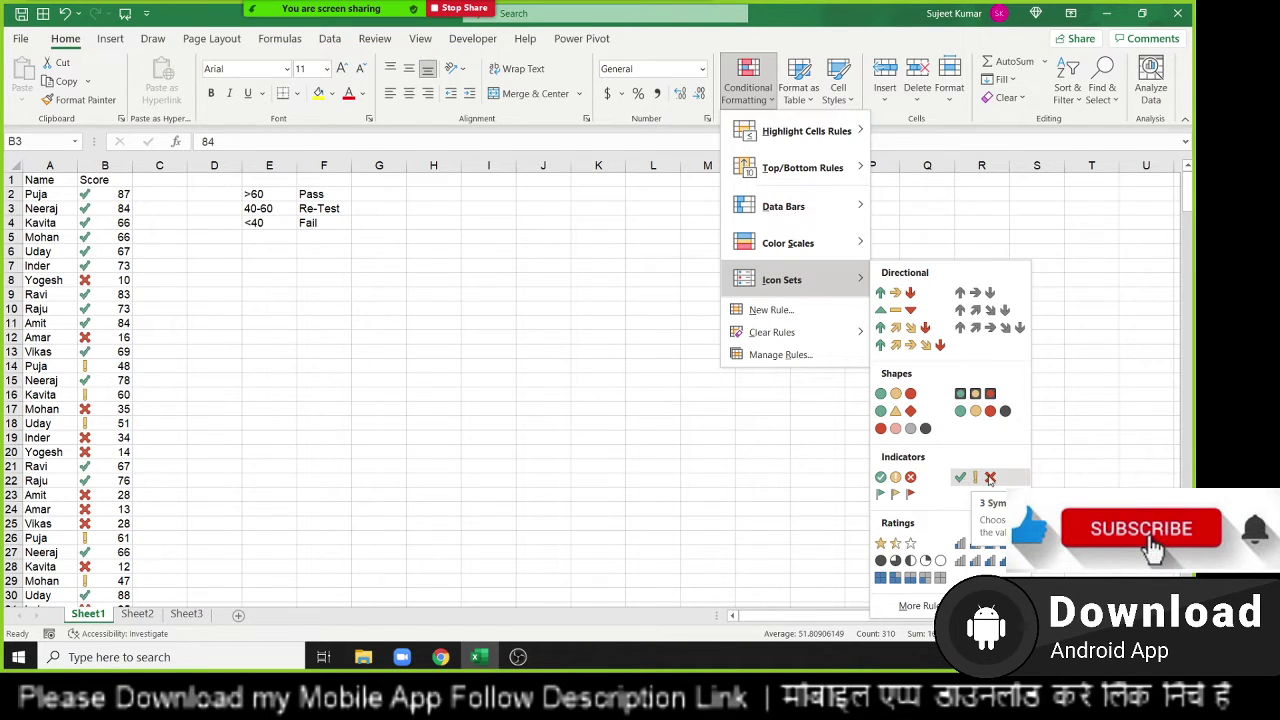
left_click(989, 479)
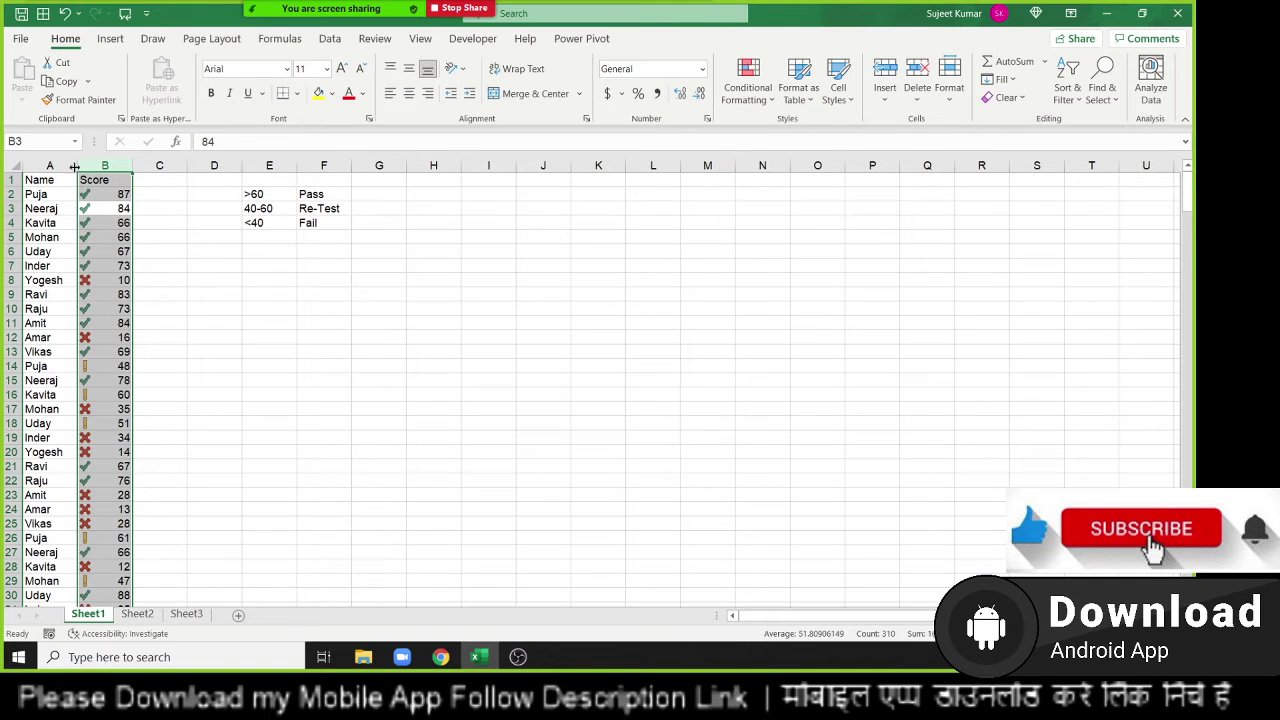
left_click(215, 195)
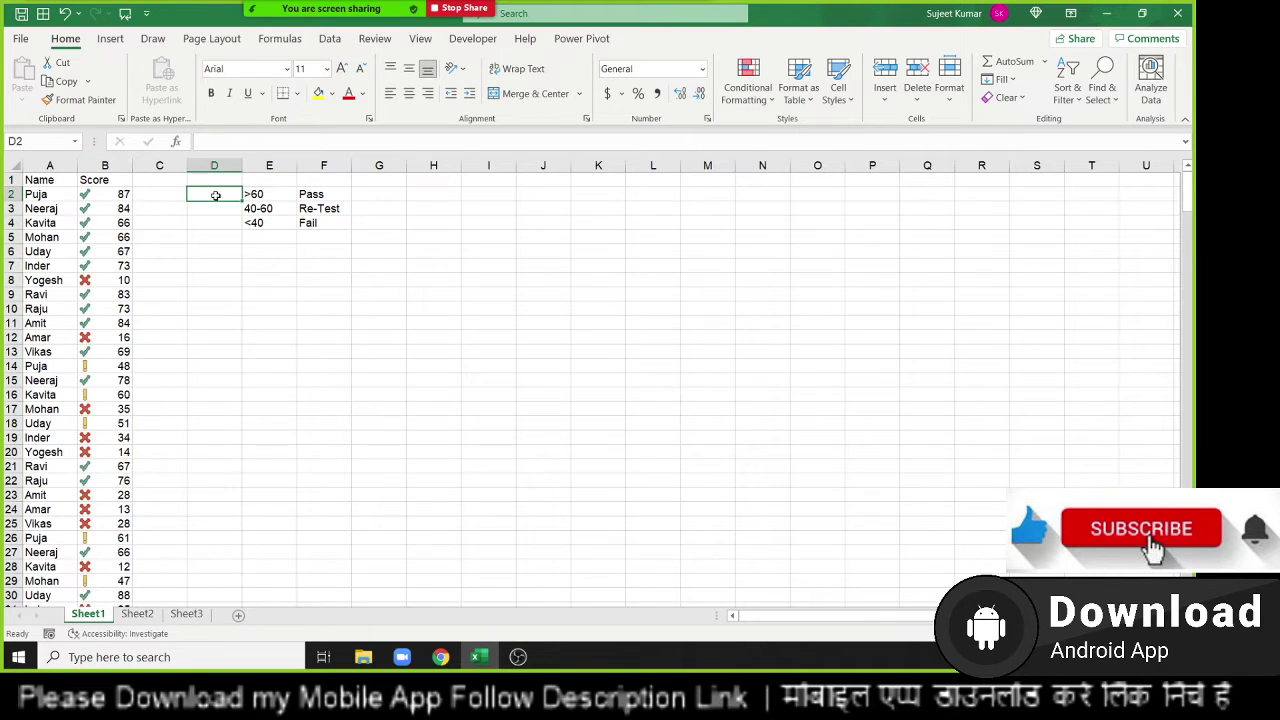
Step: Enter 3, 2, 1 in D2:D4 and give them the 3 Symbols (uncircled) icon set
type("3 2 1")
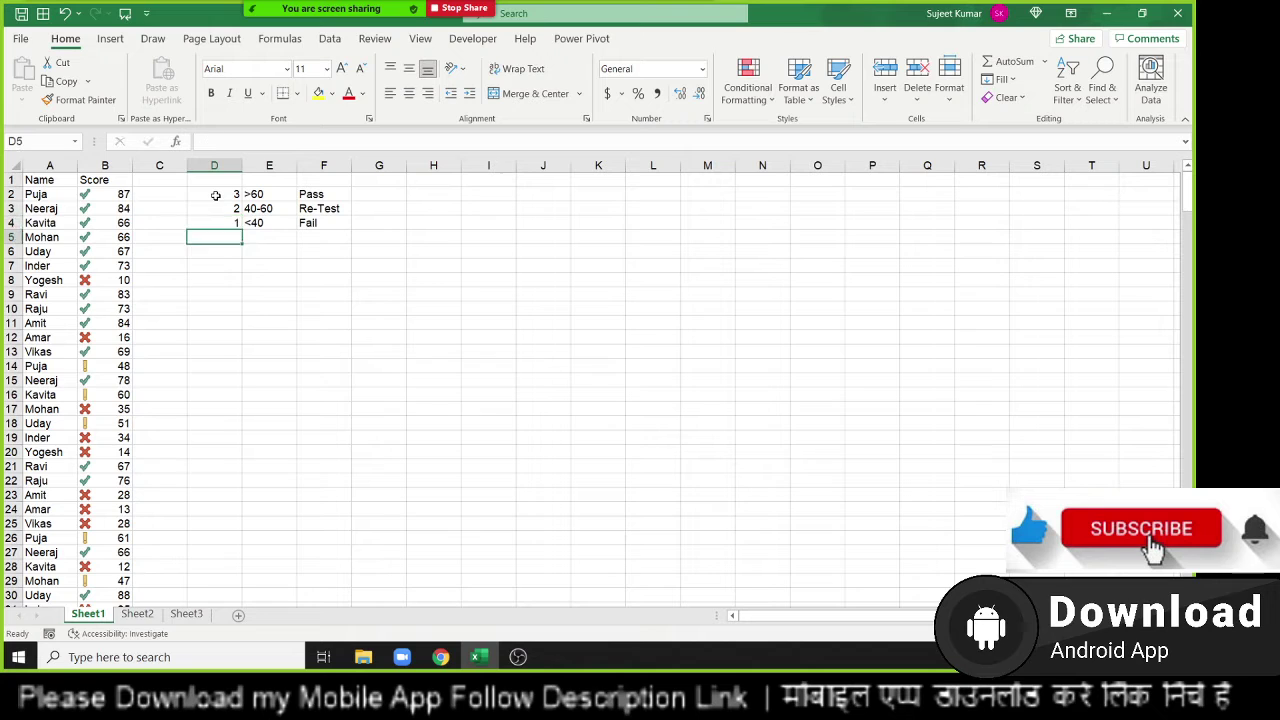
key("Up")
left_click(215, 195, "shift")
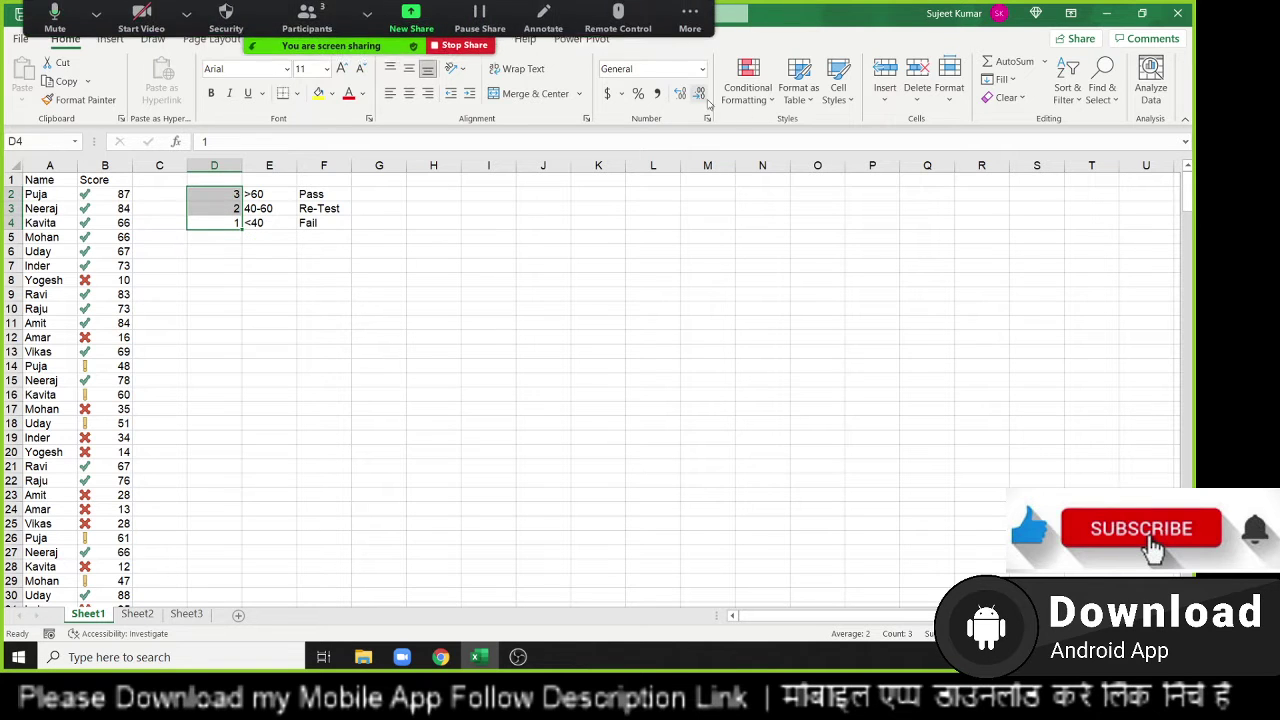
left_click(748, 104)
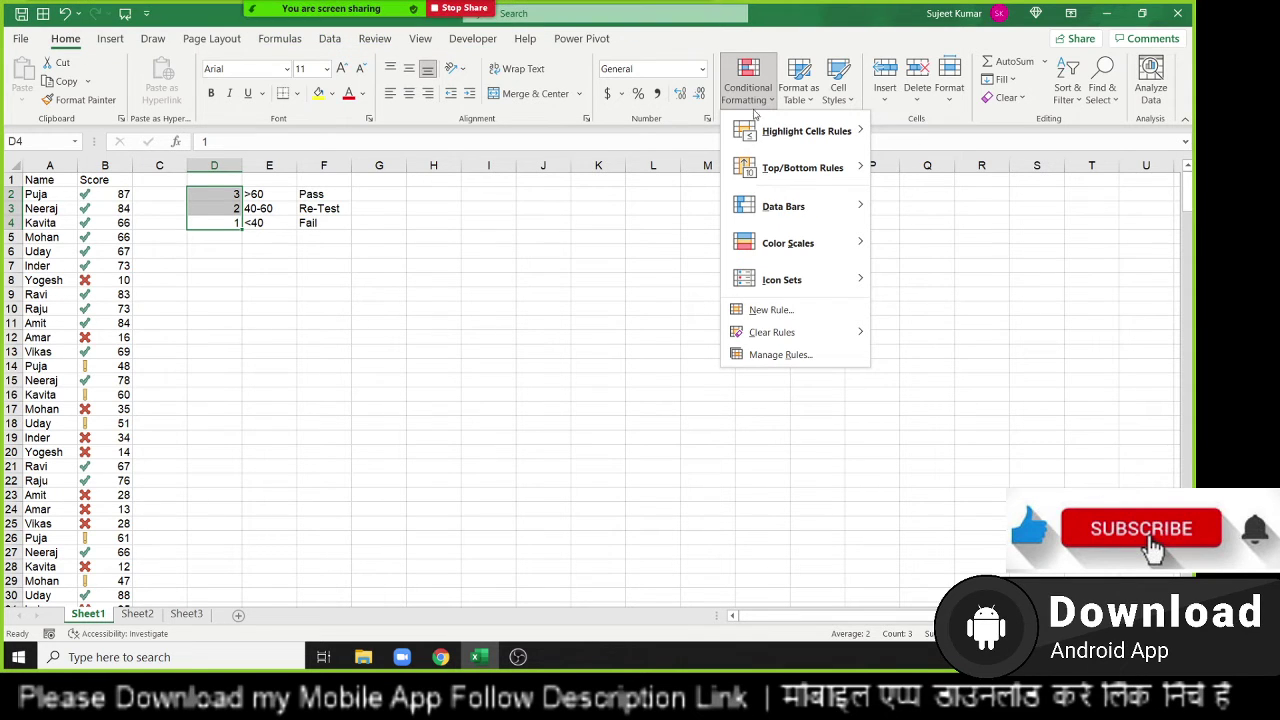
mouse_move(782, 280)
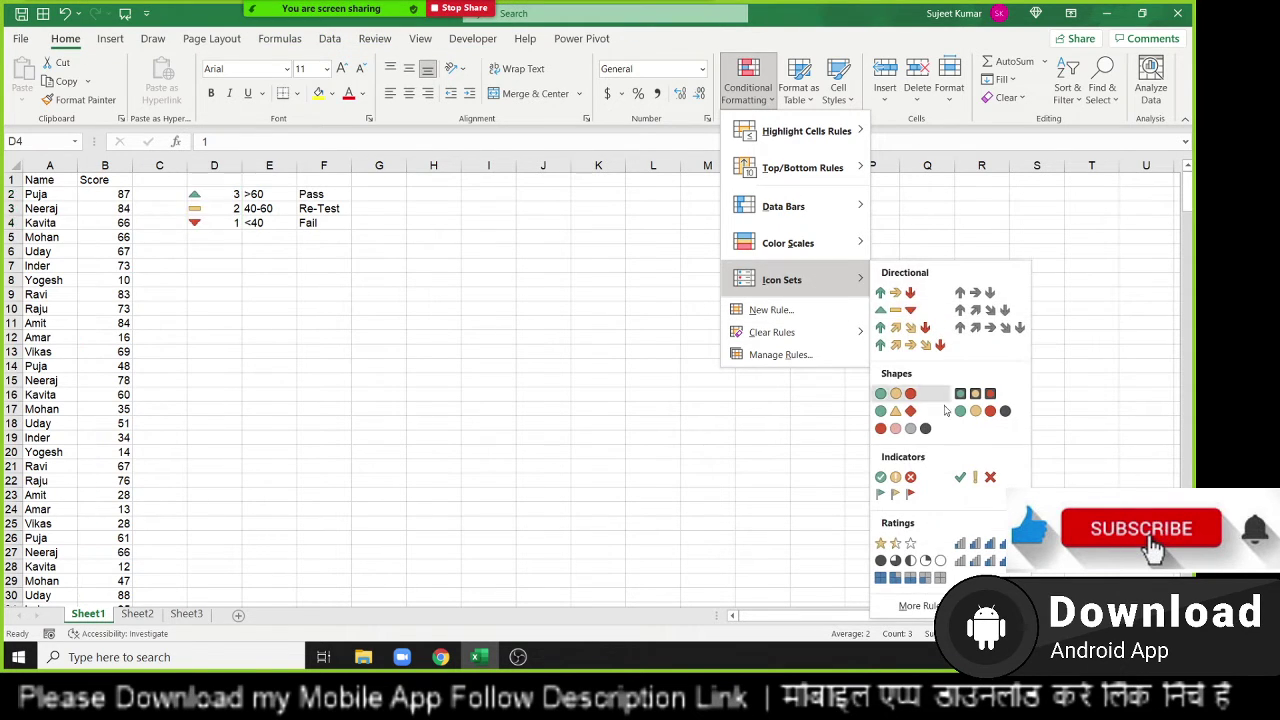
left_click(990, 477)
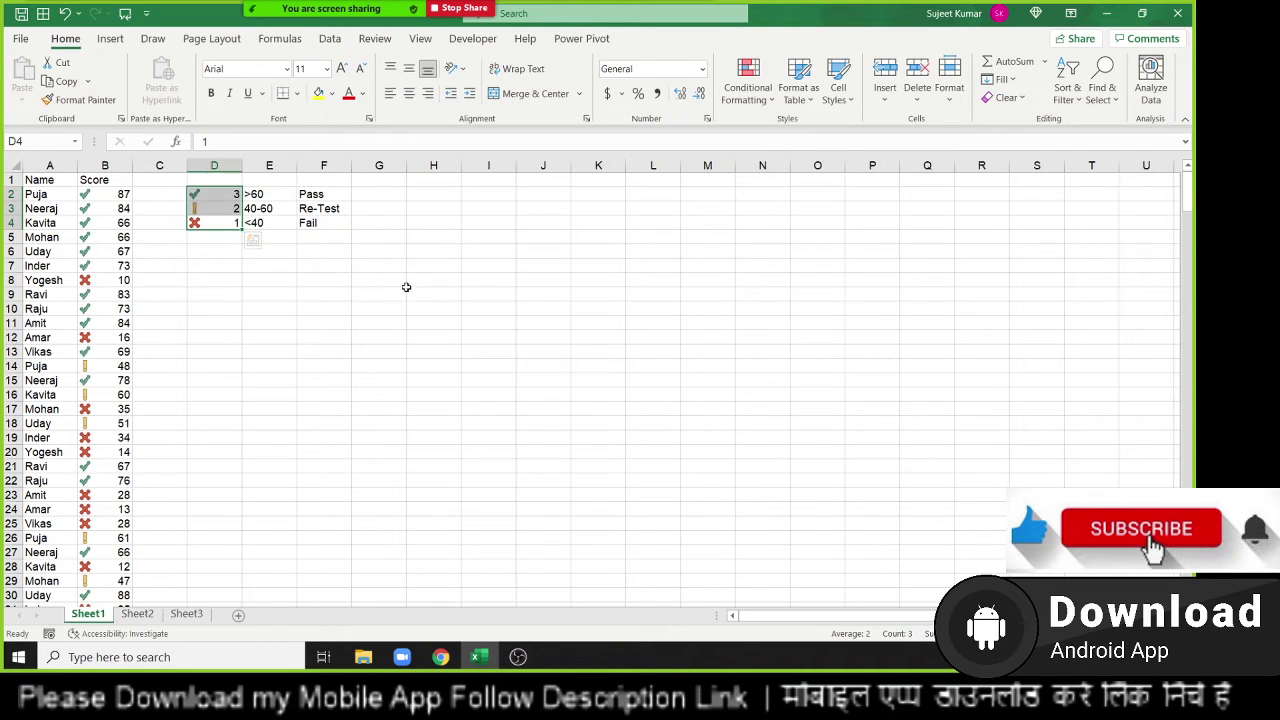
left_click(226, 196)
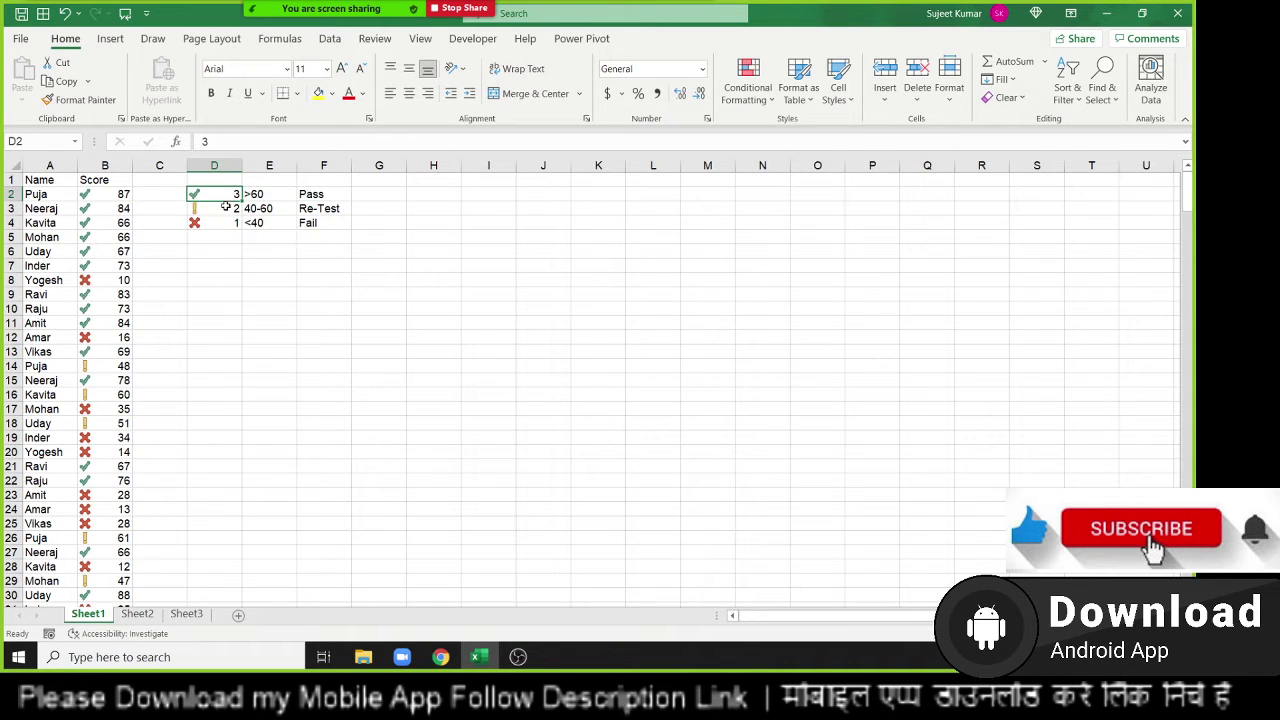
left_click(222, 208)
left_click(222, 222)
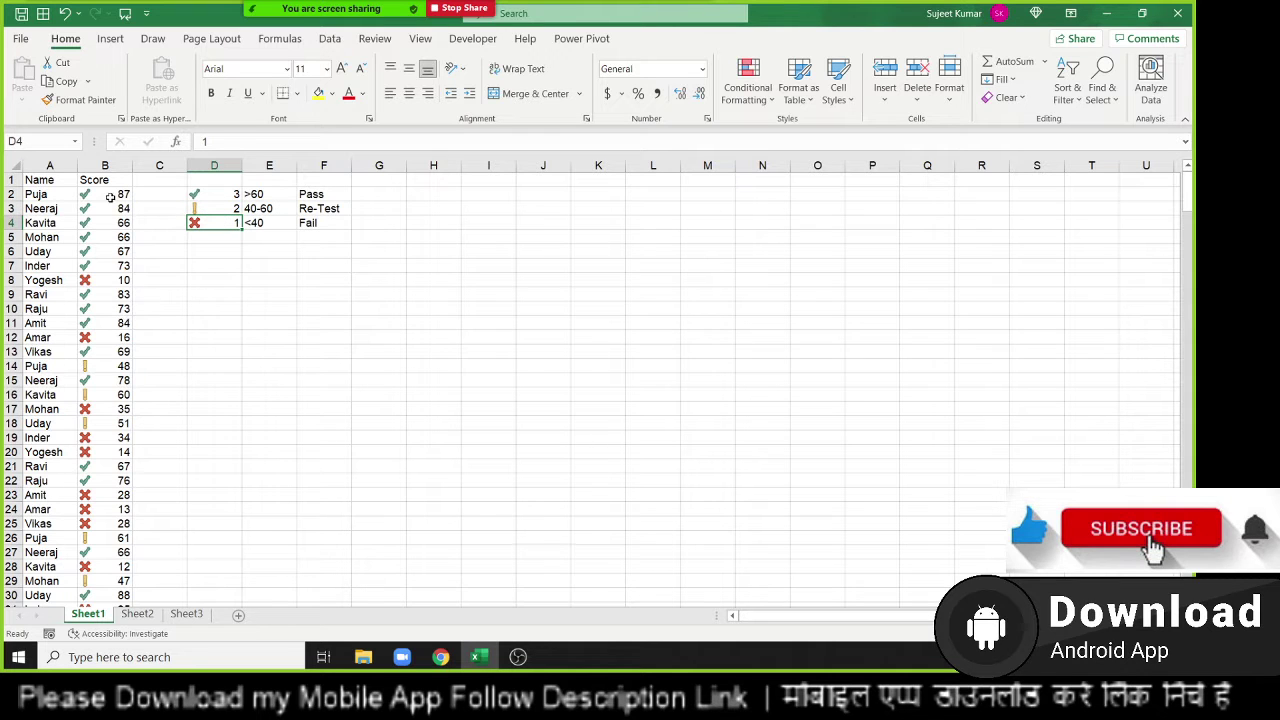
left_click_drag(110, 196, 112, 338)
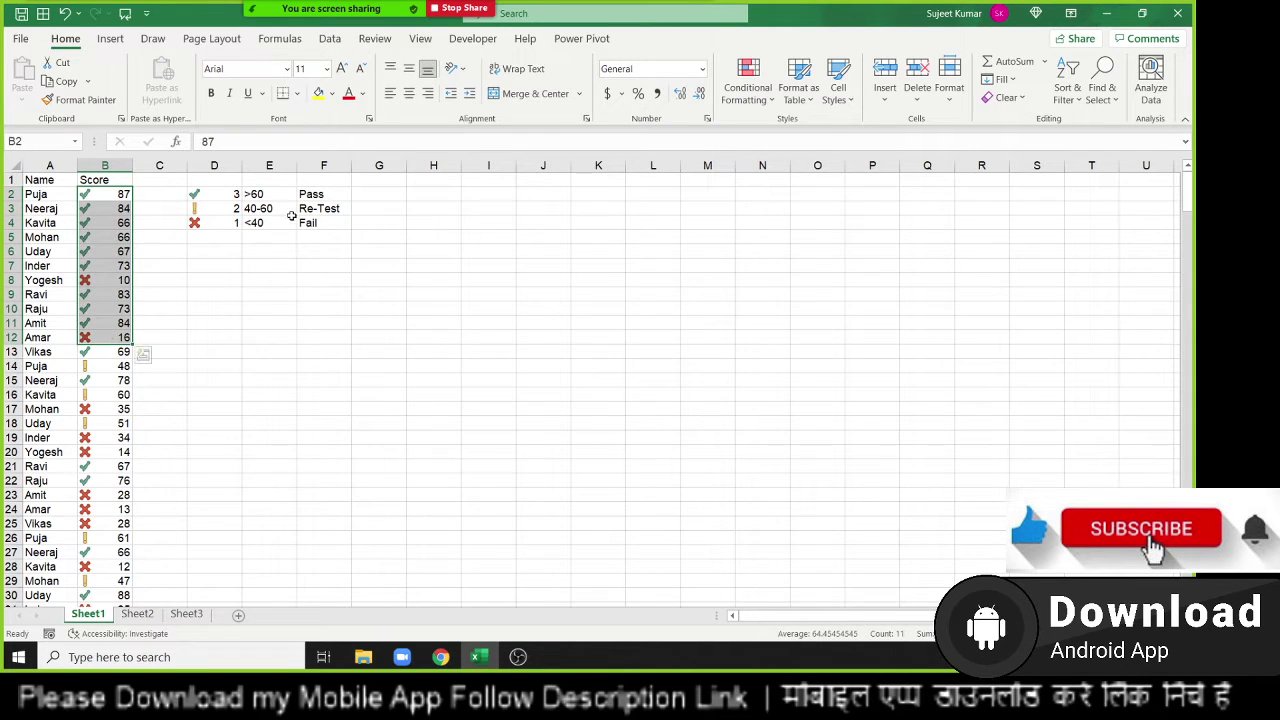
left_click_drag(284, 220, 269, 190)
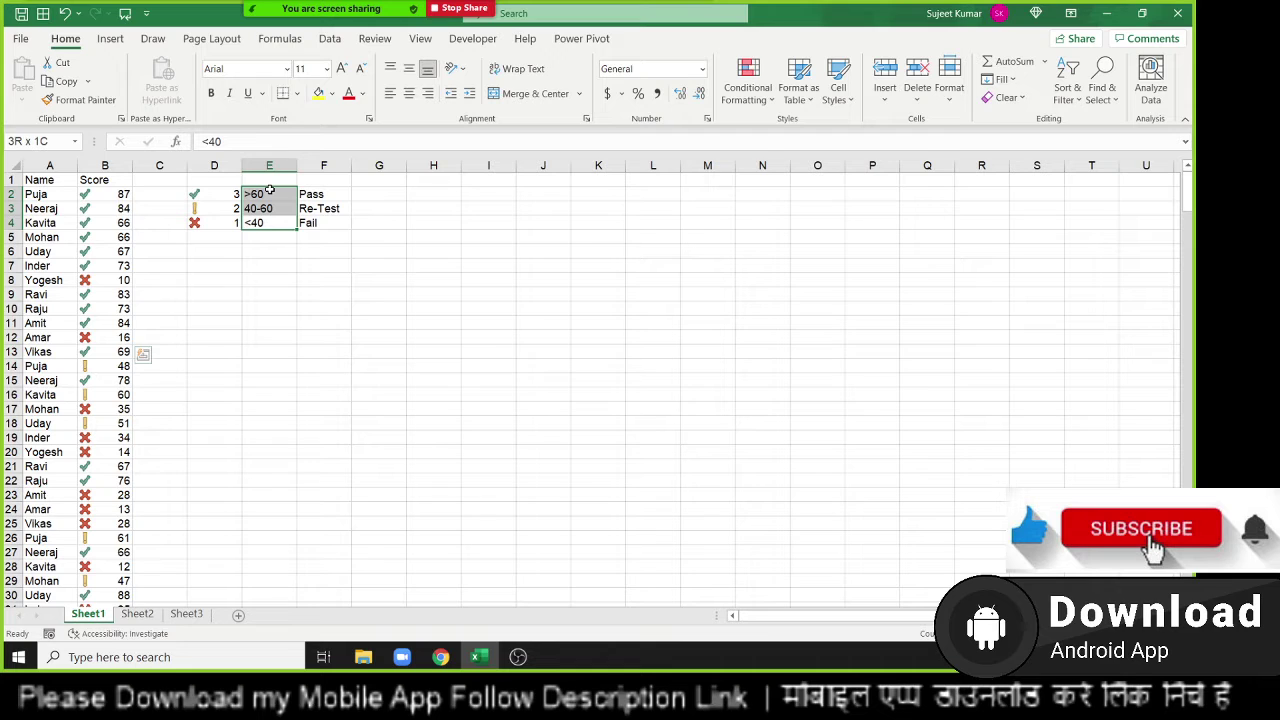
left_click_drag(110, 466, 104, 308)
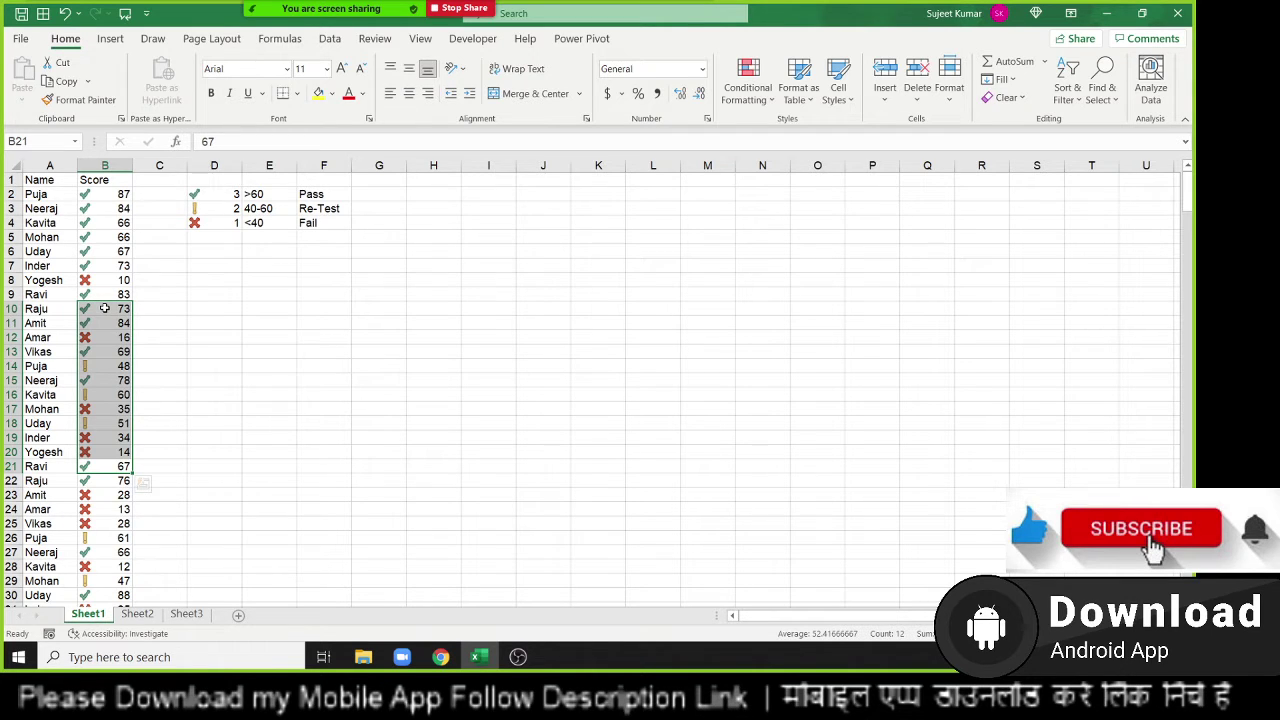
Step: Inspect the Score column's icon rule in Manage Rules, showing 67% and 33% thresholds
left_click(105, 162)
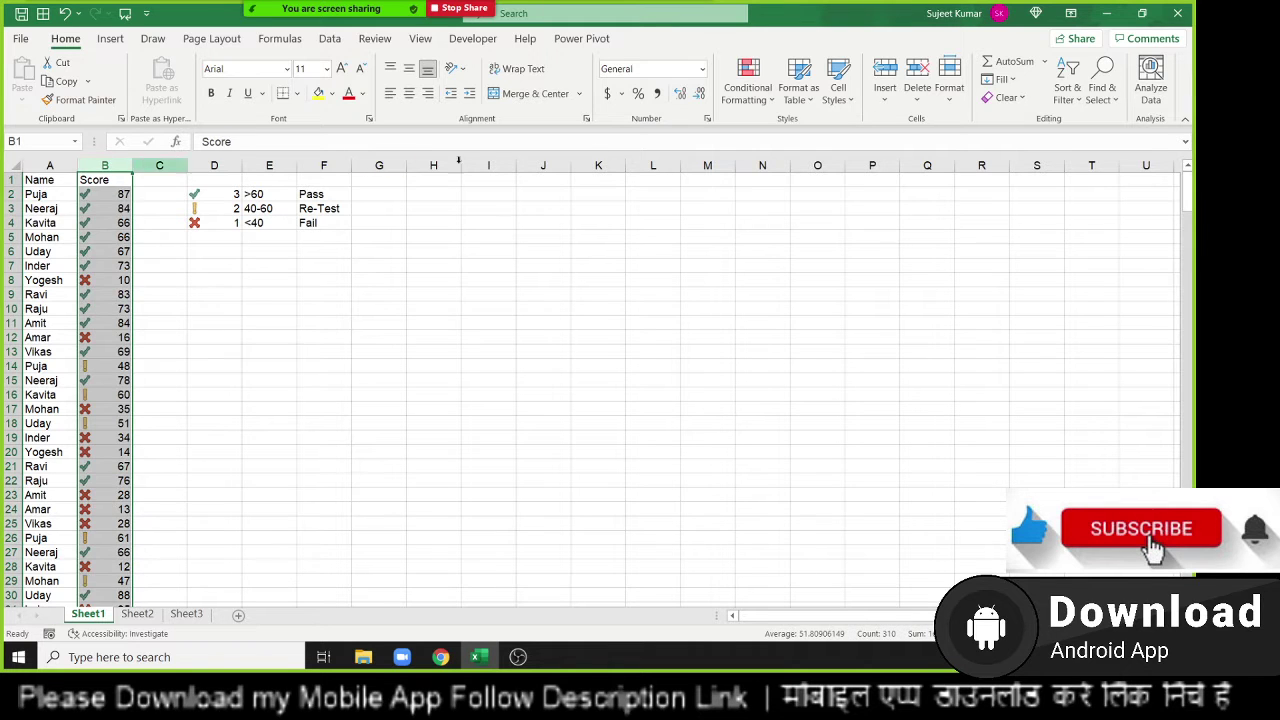
left_click(748, 85)
left_click(774, 362)
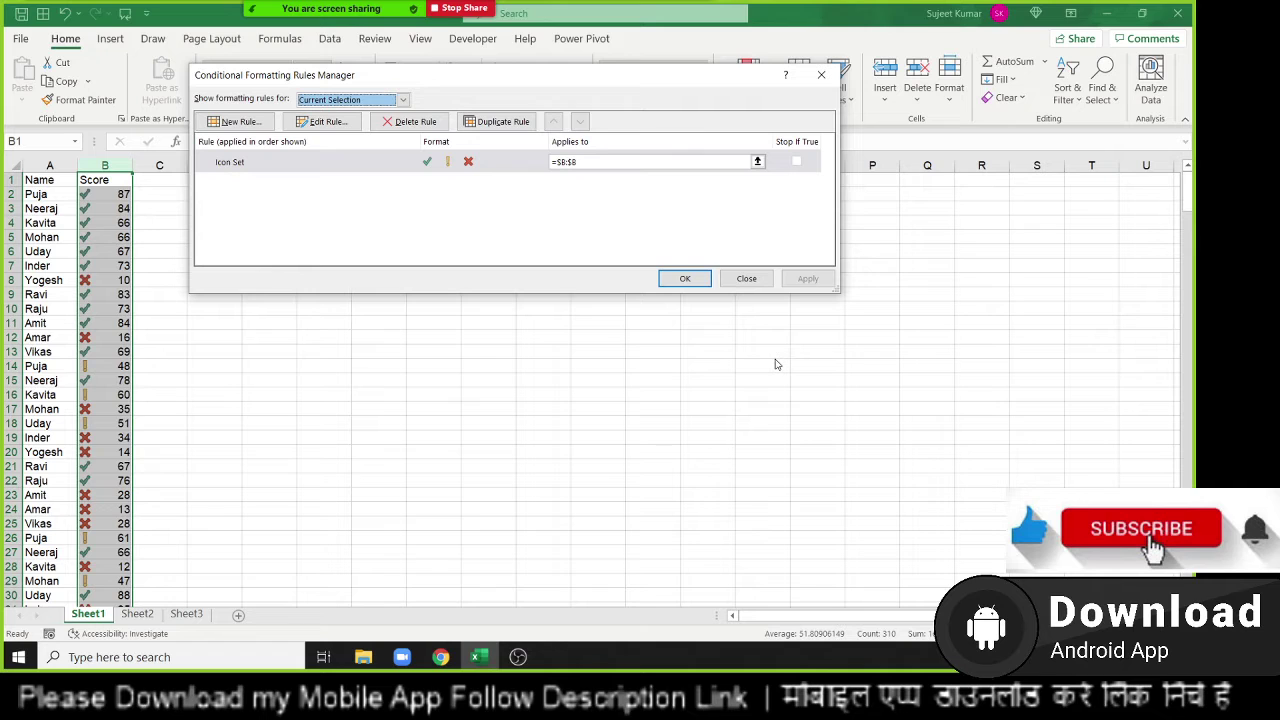
double_click(358, 160)
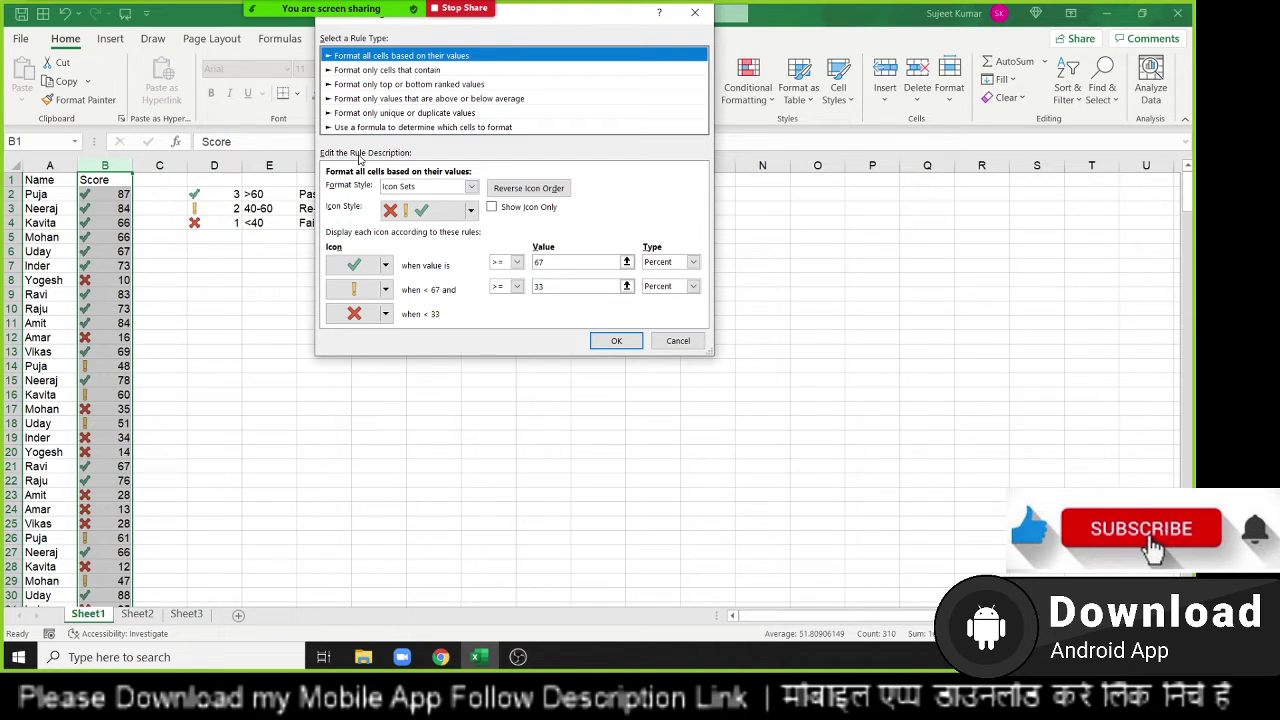
left_click(678, 340)
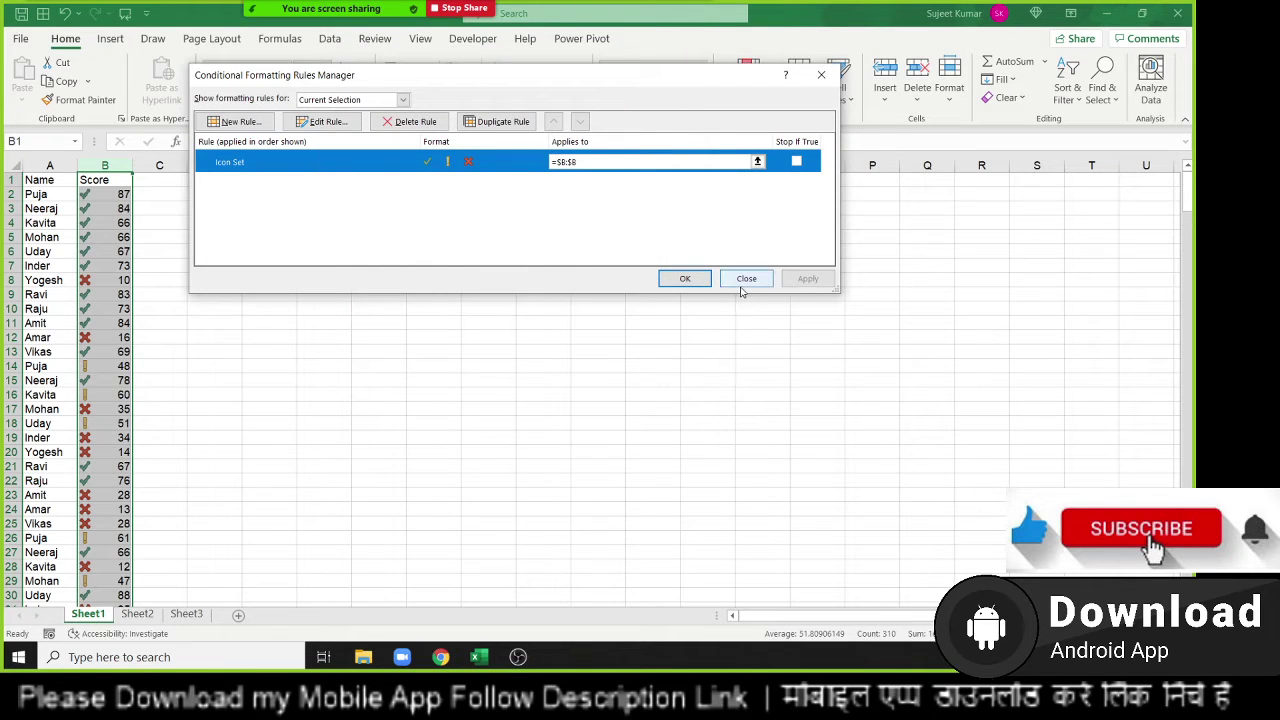
left_click(746, 279)
left_click(742, 101)
mouse_move(781, 280)
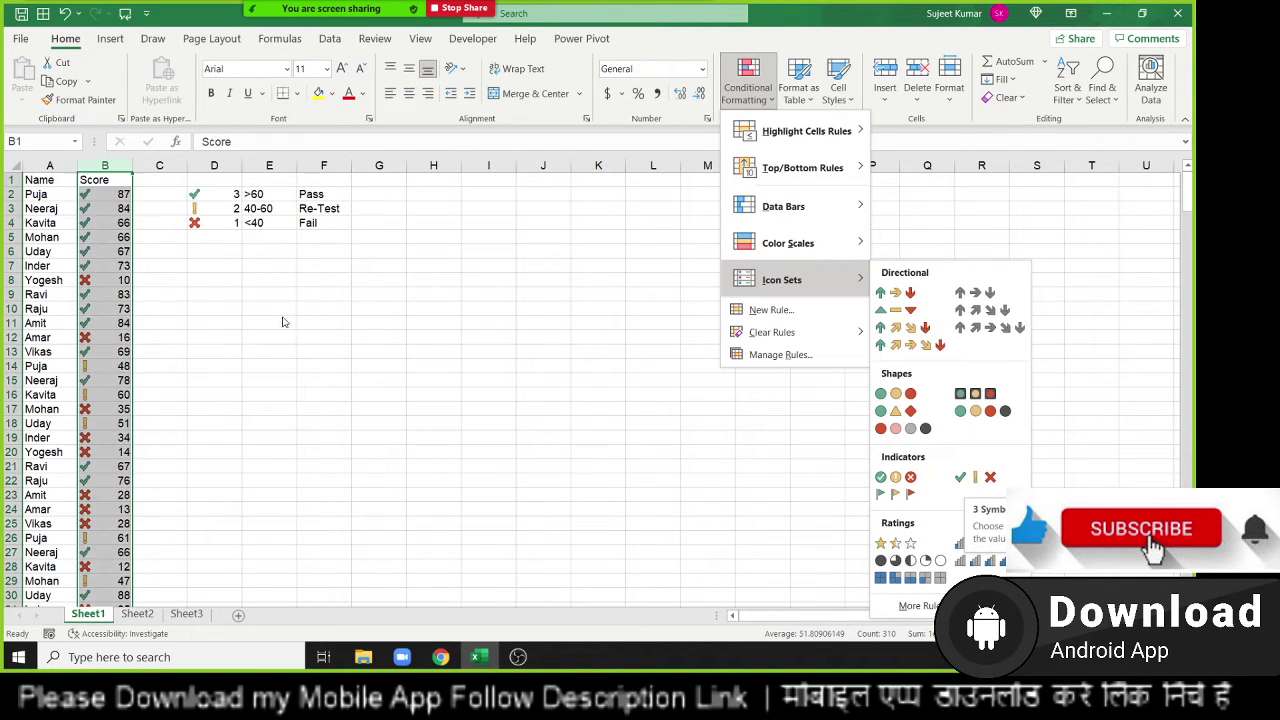
Step: Reapply the 3 Symbols icon set to the scores and open its rule for editing
left_click(964, 481)
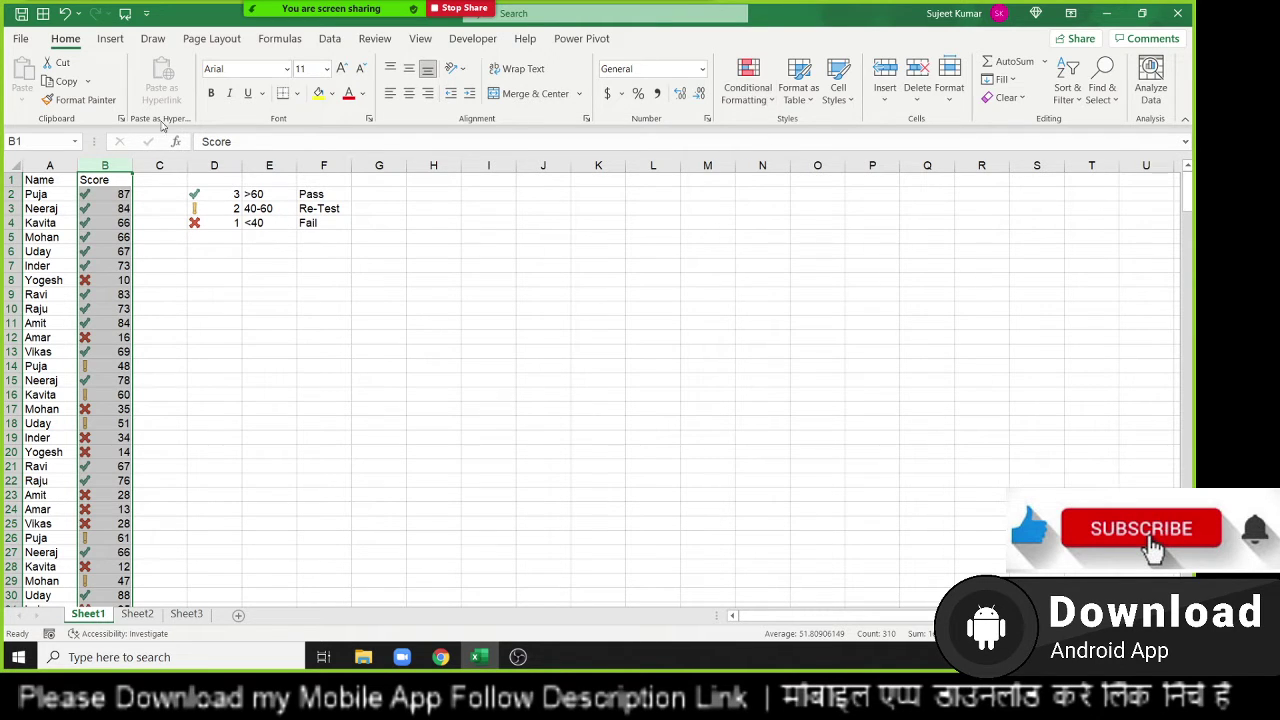
left_click(741, 91)
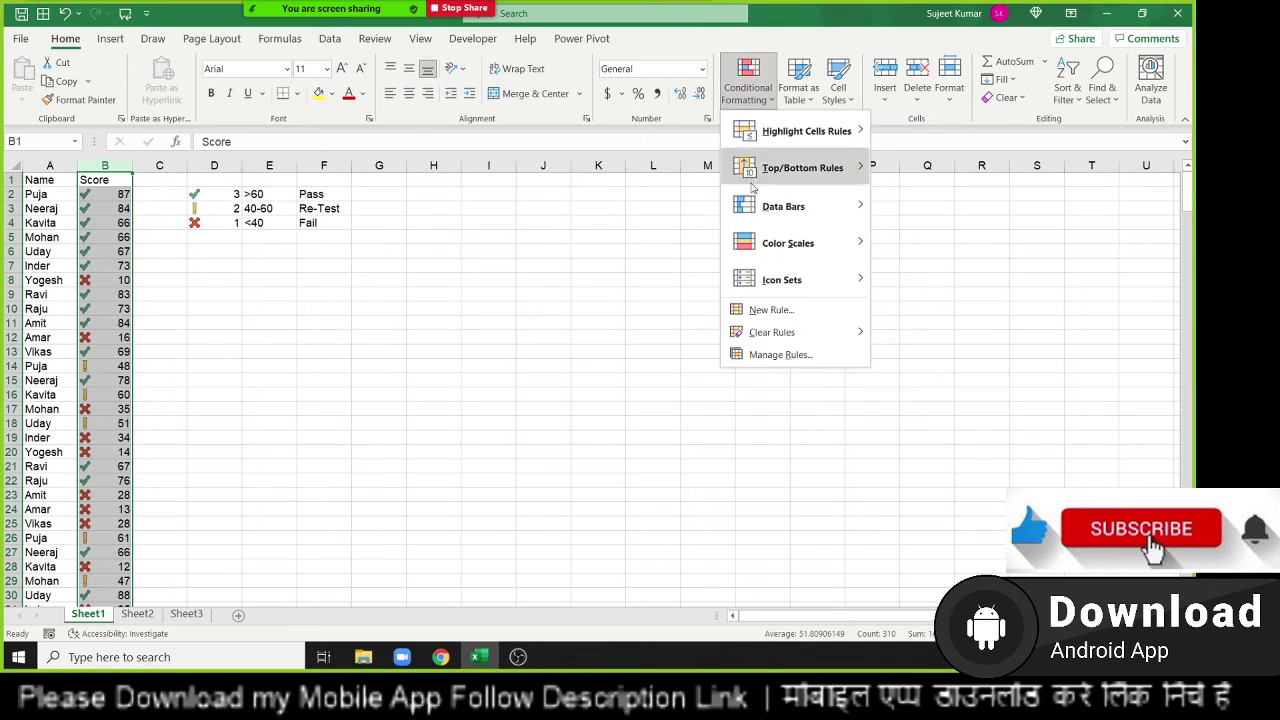
left_click(795, 355)
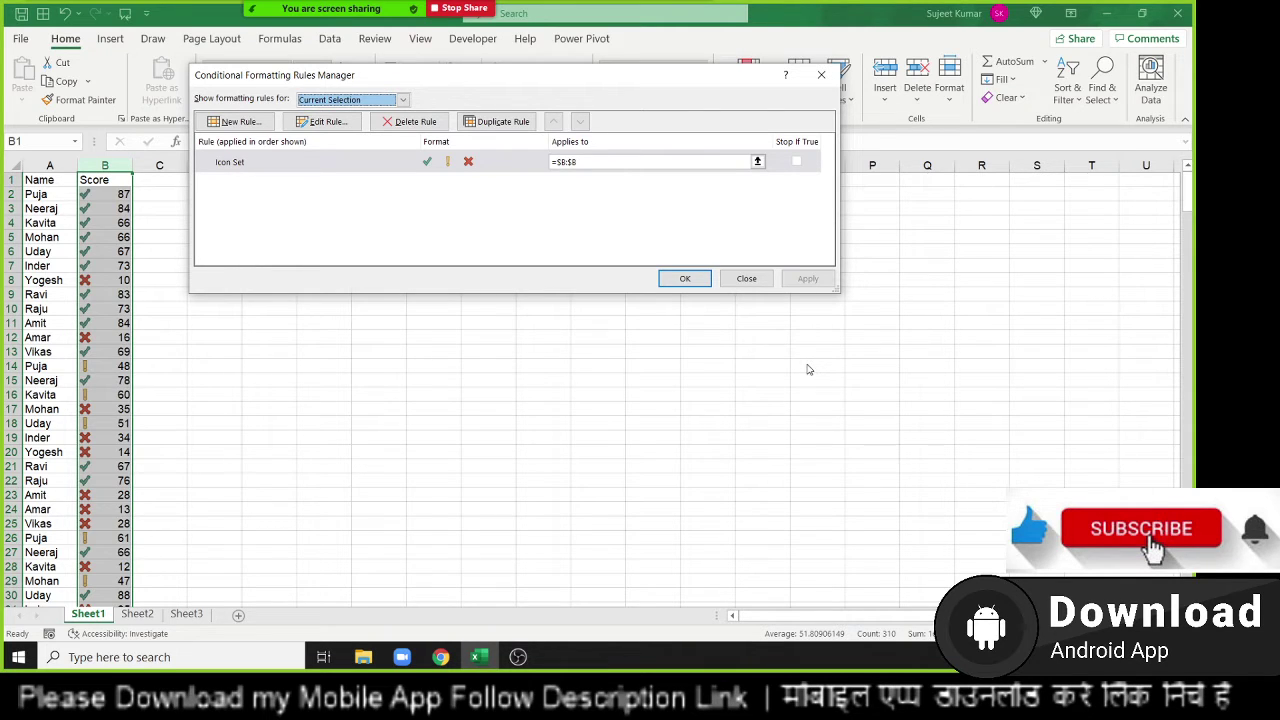
double_click(285, 162)
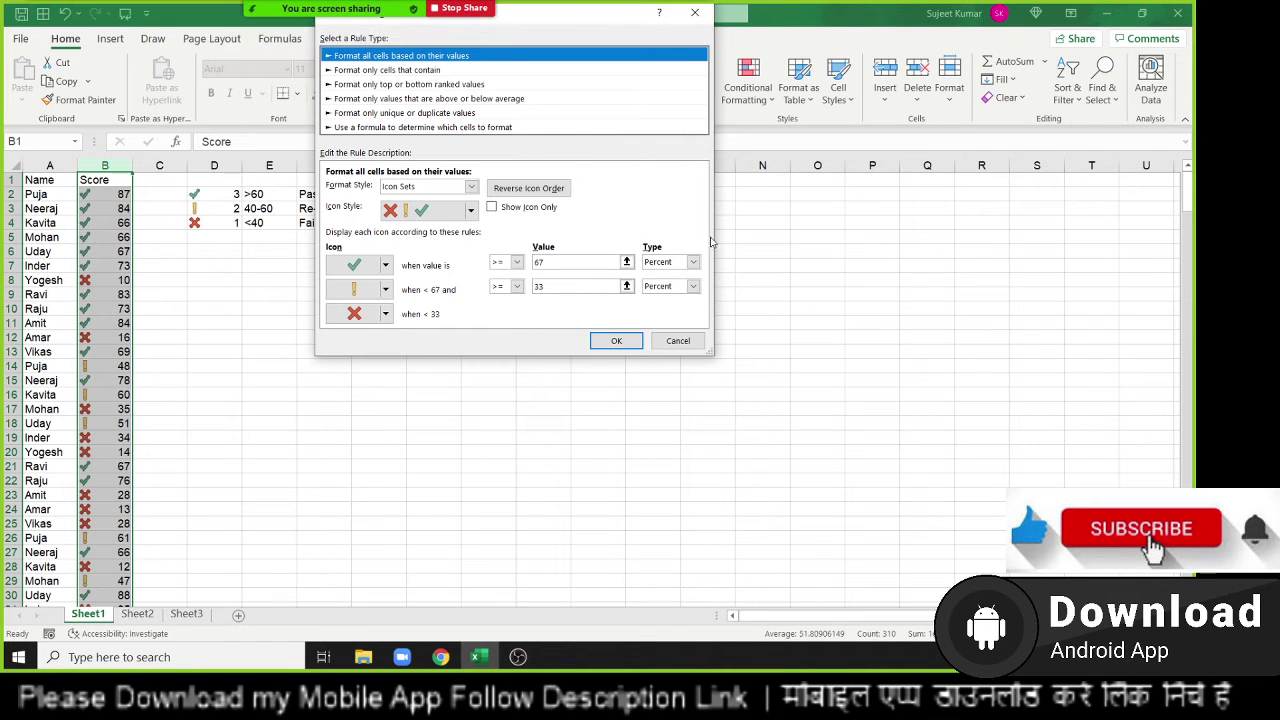
Step: Change both icon threshold types from Percent to Number
mouse_move(627, 22)
left_mouse_down()
mouse_move(621, 85)
mouse_move(661, 128)
left_mouse_up()
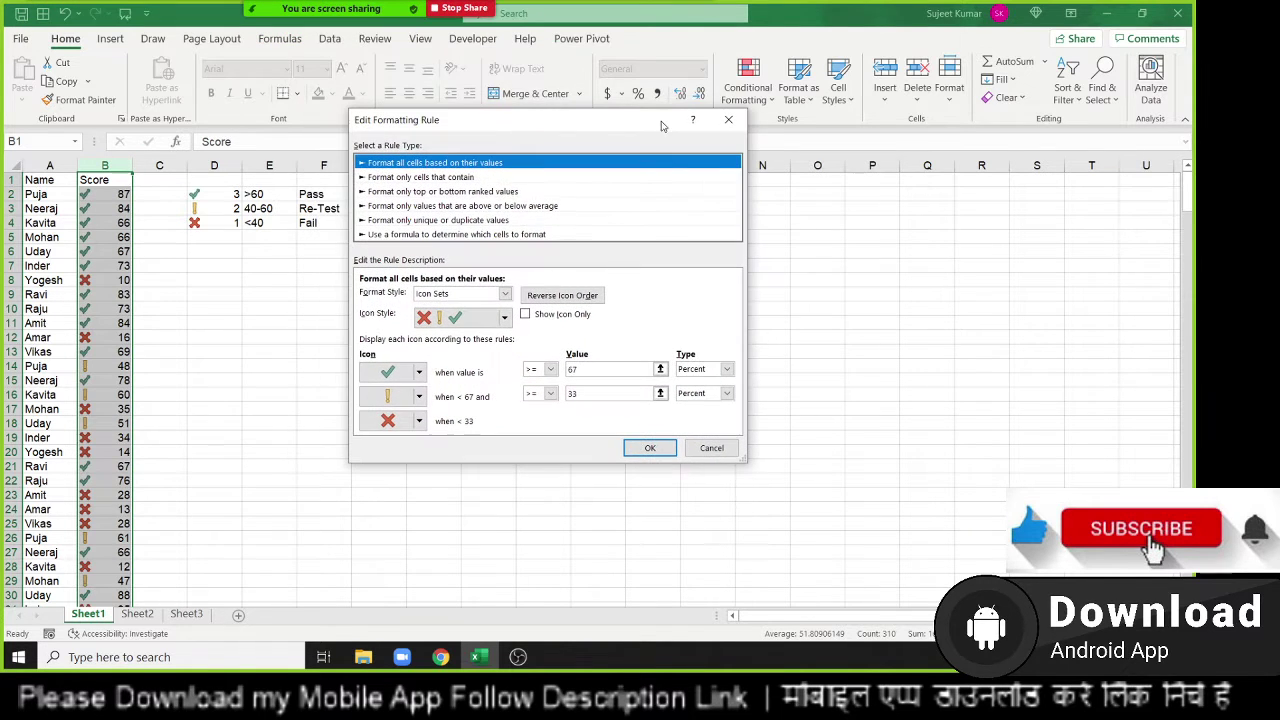
left_click(700, 370)
left_click(693, 383)
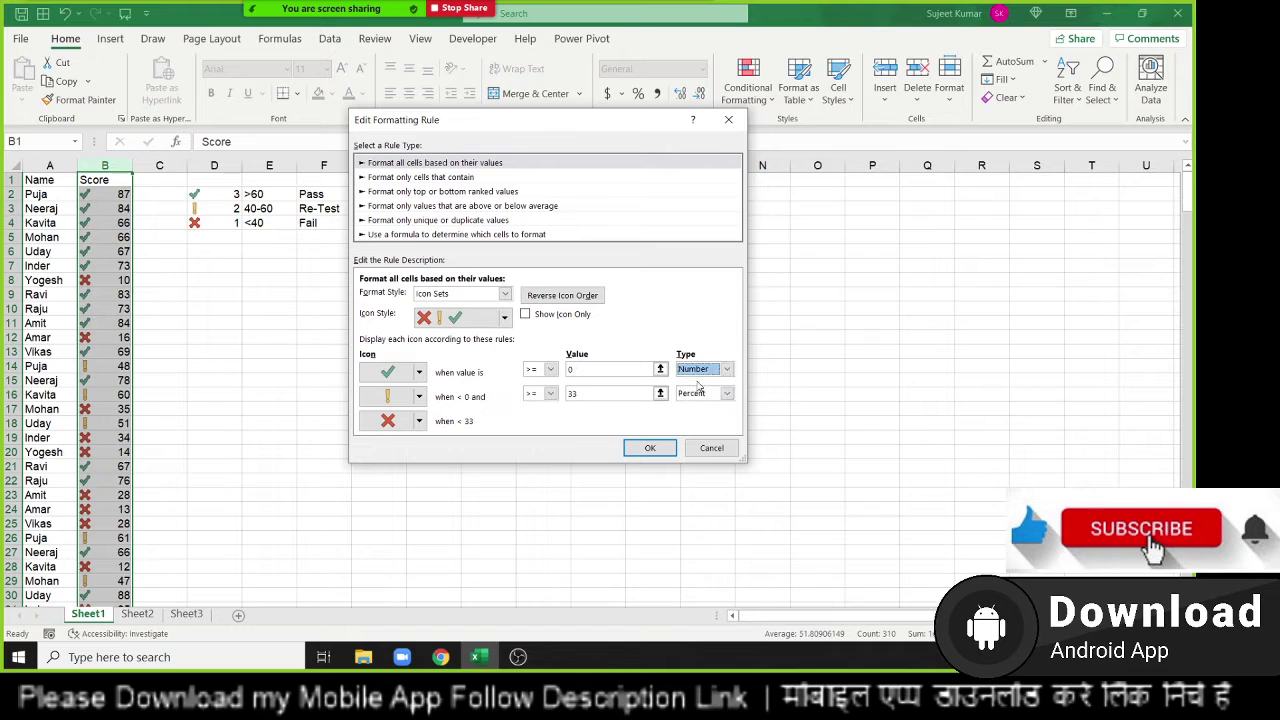
left_click(700, 394)
left_click(696, 407)
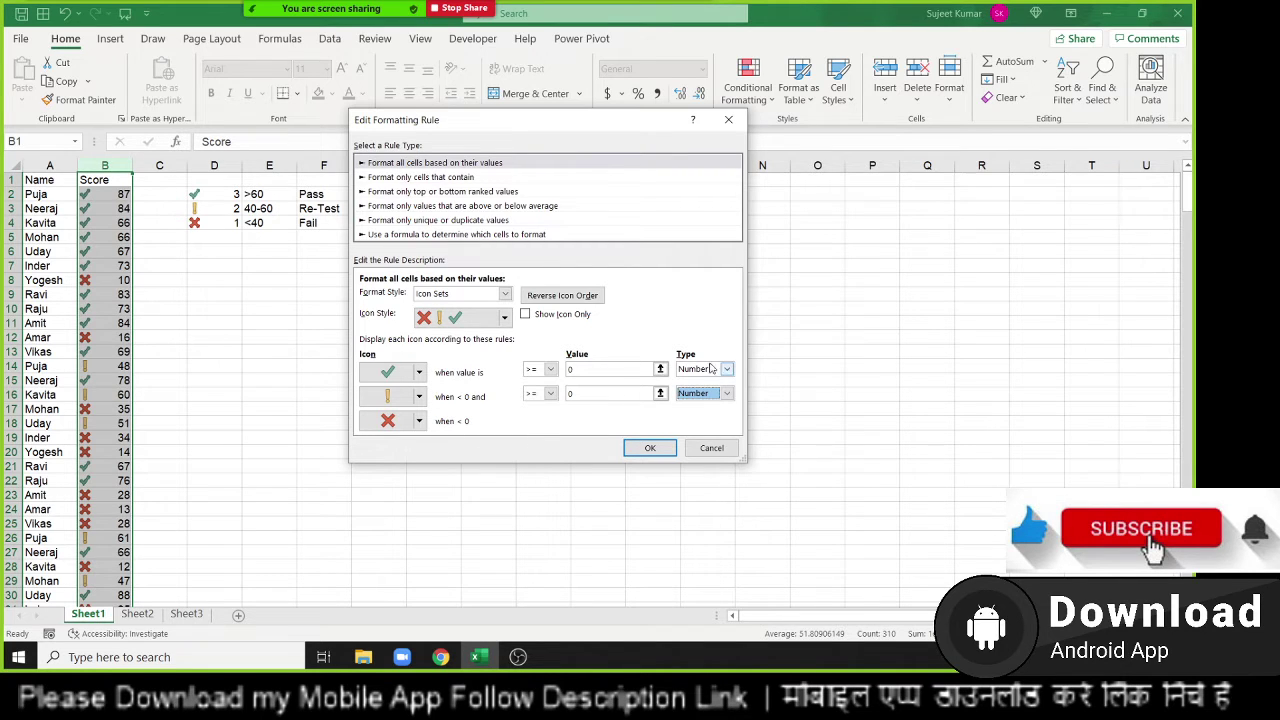
Step: Set the icon thresholds to >60 for the tick and >=40 for the exclamation, then apply
left_click(624, 369)
type("6")
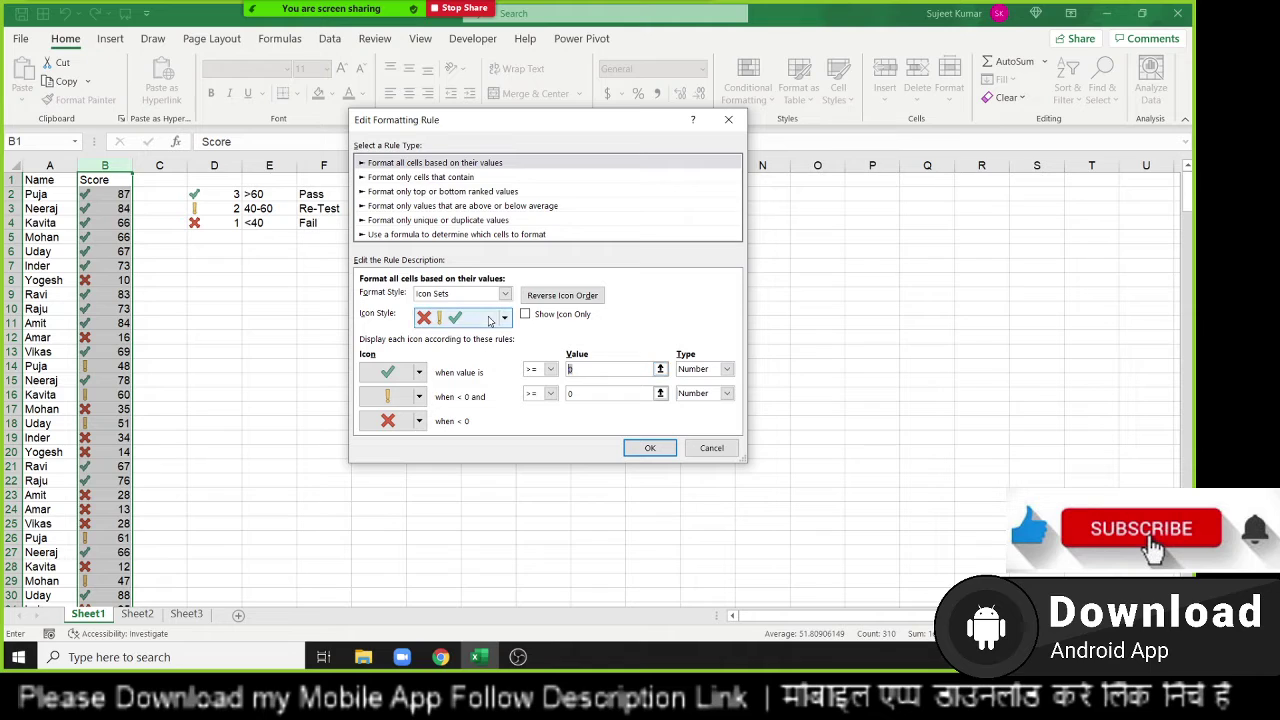
type("0")
left_click(538, 370)
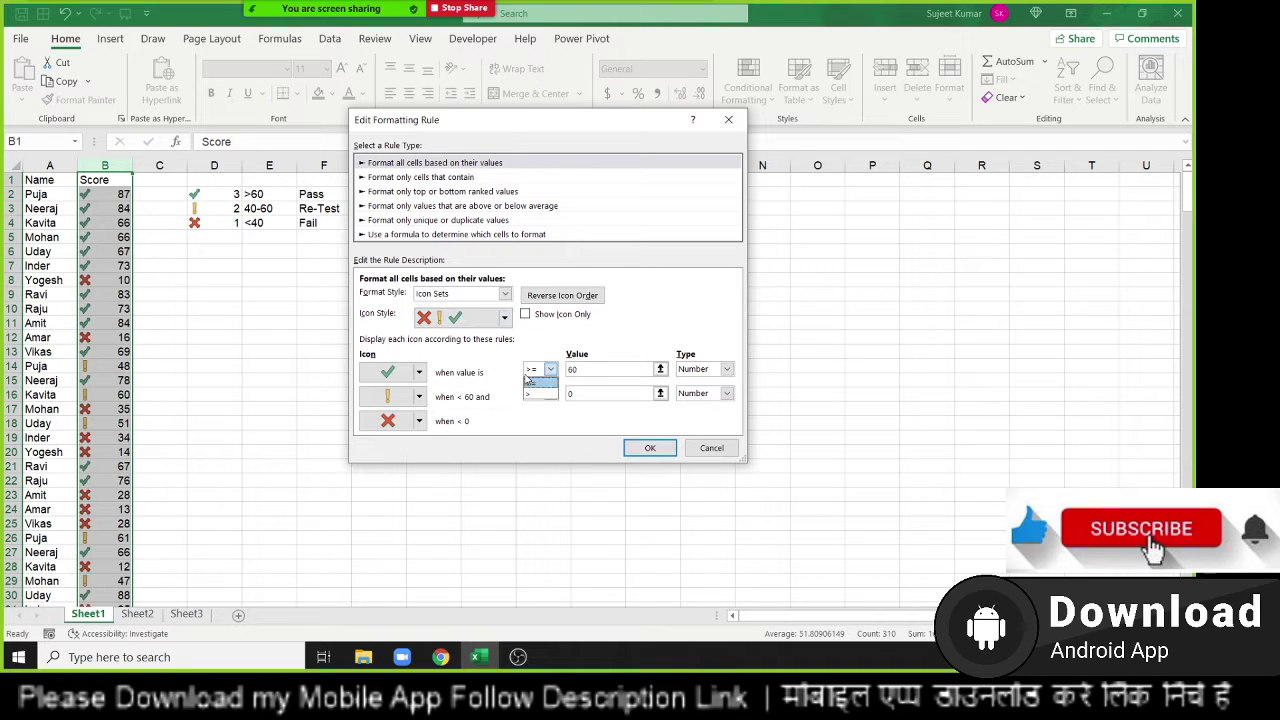
left_click(534, 394)
left_click(580, 393)
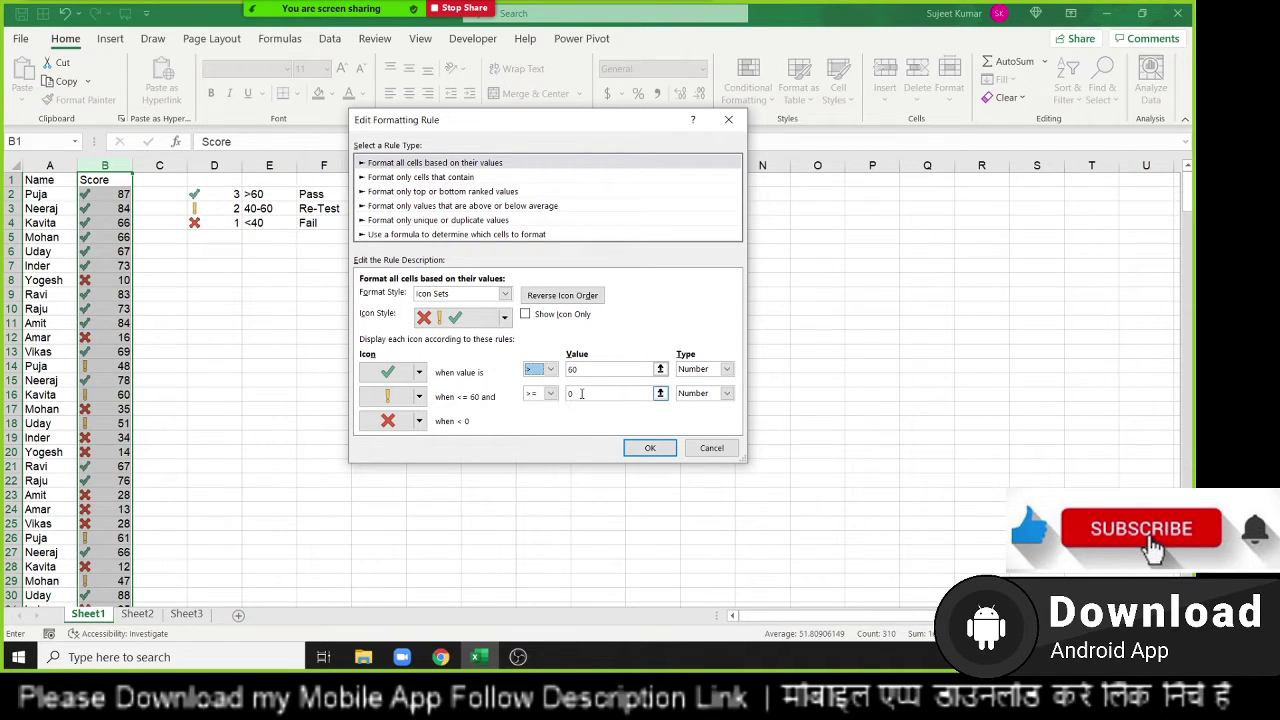
type("40")
double_click(575, 370)
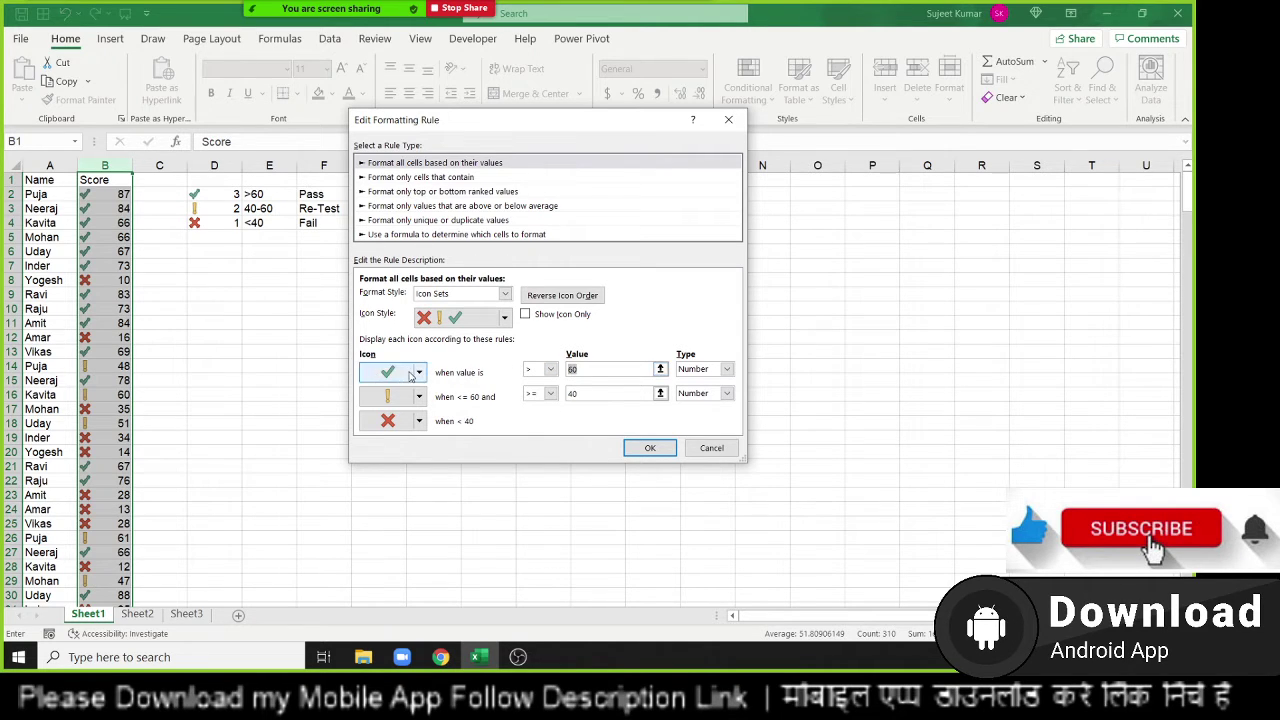
left_click(606, 397)
double_click(606, 397)
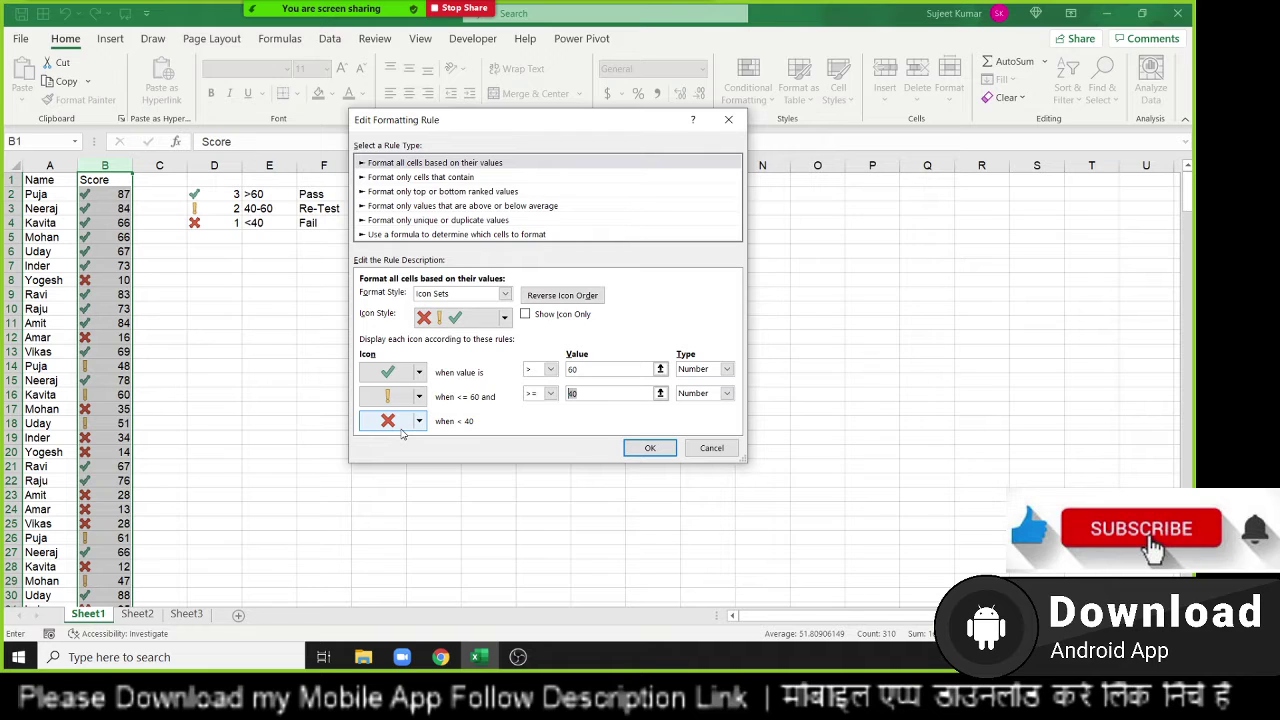
left_click(648, 450)
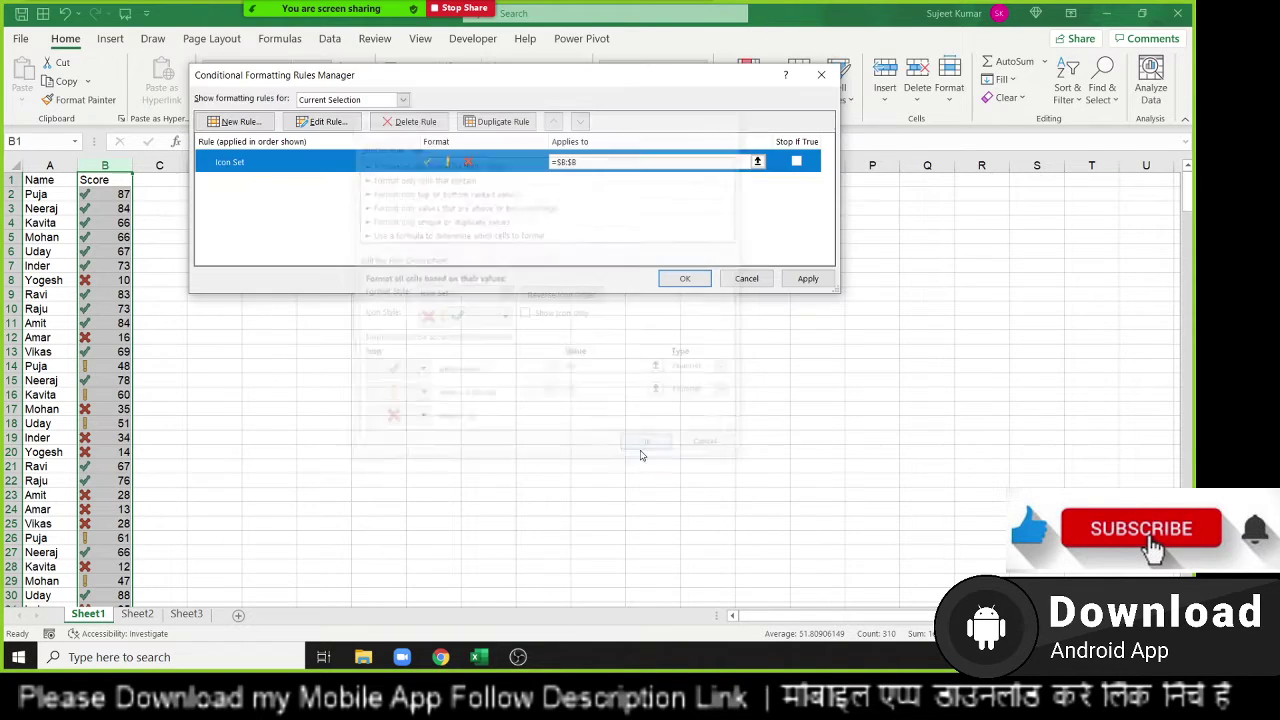
left_click(808, 279)
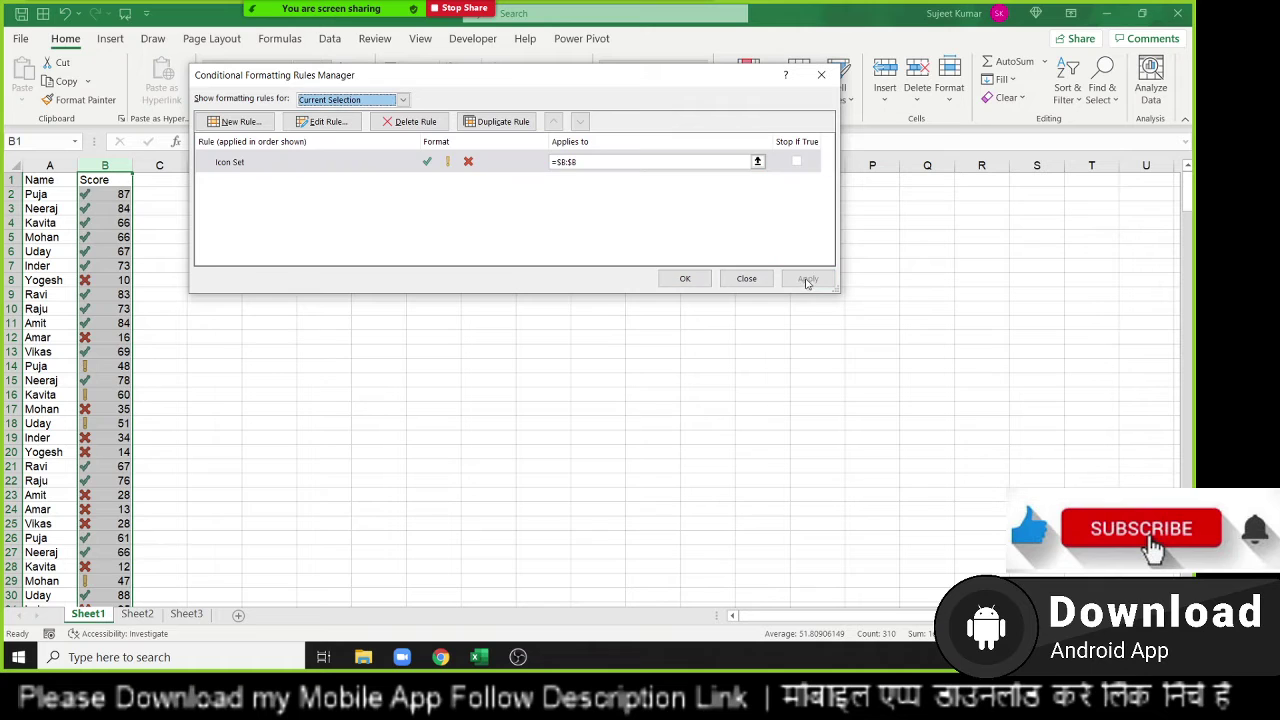
Step: Close the rules manager and select the legend cells D2:D4
left_click(675, 280)
left_click(103, 250)
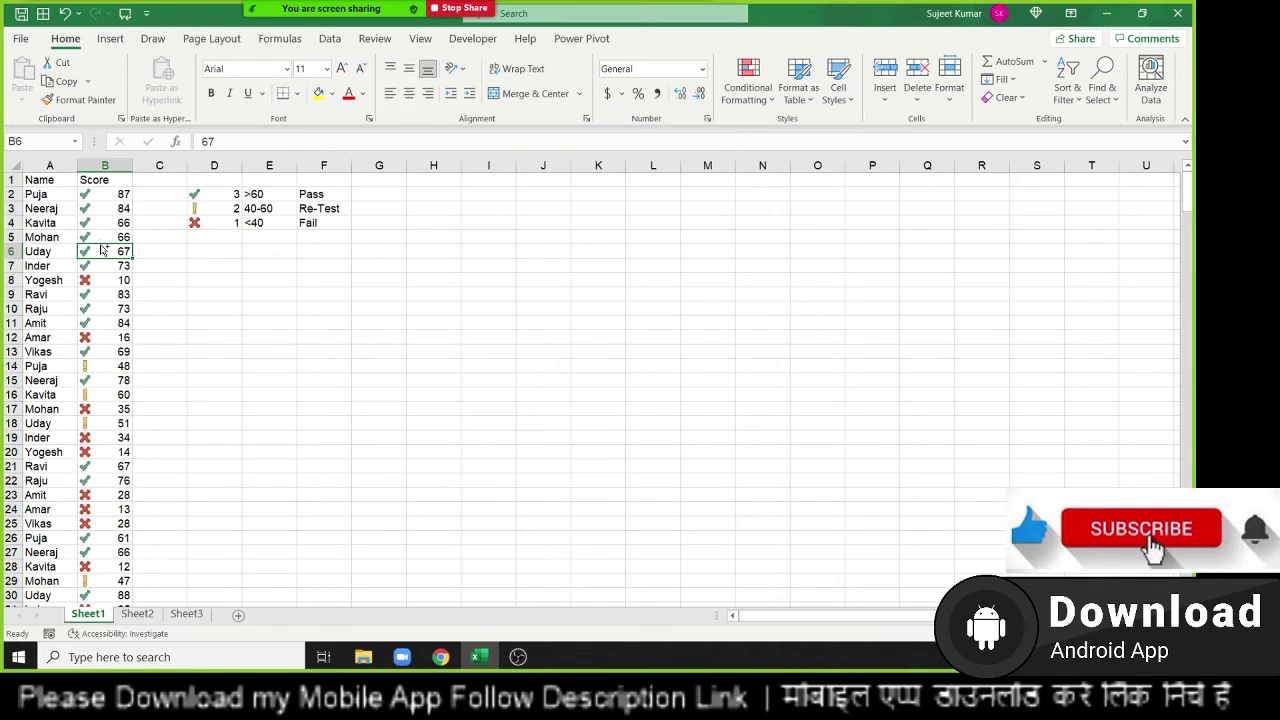
key("ctrl+Down")
key("ctrl+Up")
key("Right")
key("Right")
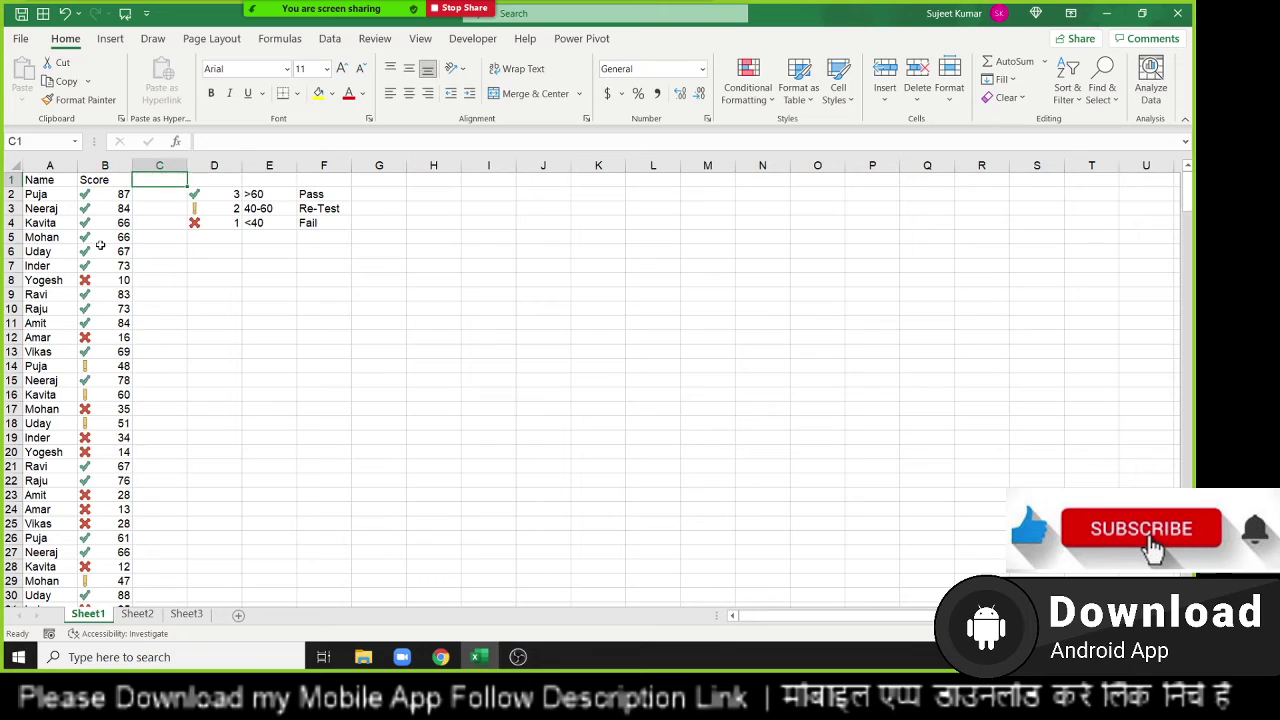
key("Down")
key("shift+Down")
key("shift+Down")
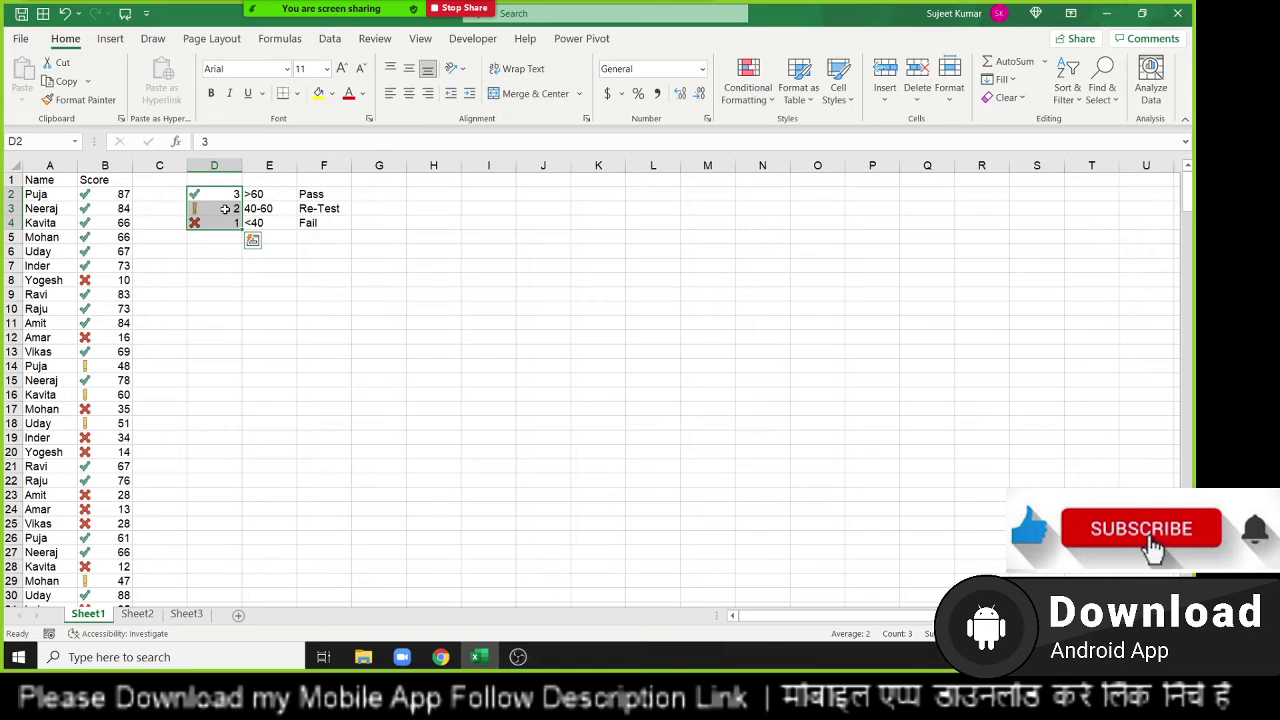
Step: Turn on Show Icon Only in the legend's icon set rule
left_click(748, 85)
left_click(780, 355)
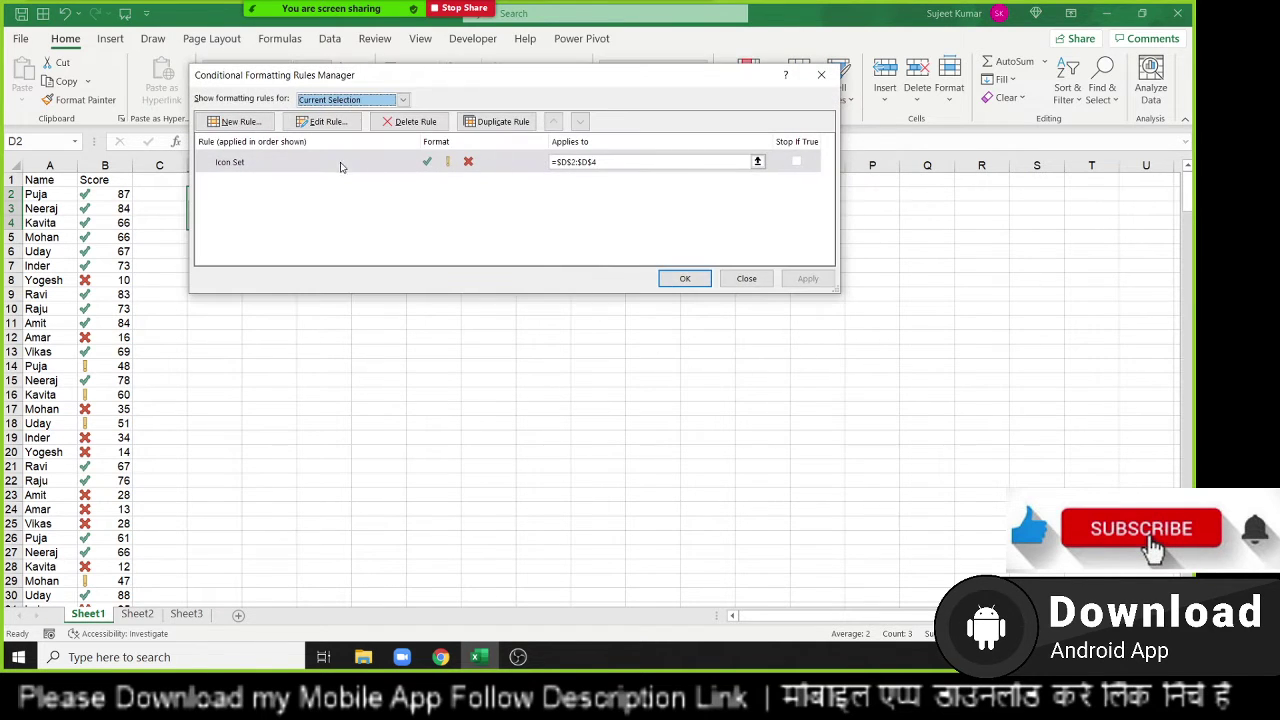
left_click(339, 165)
double_click(339, 165)
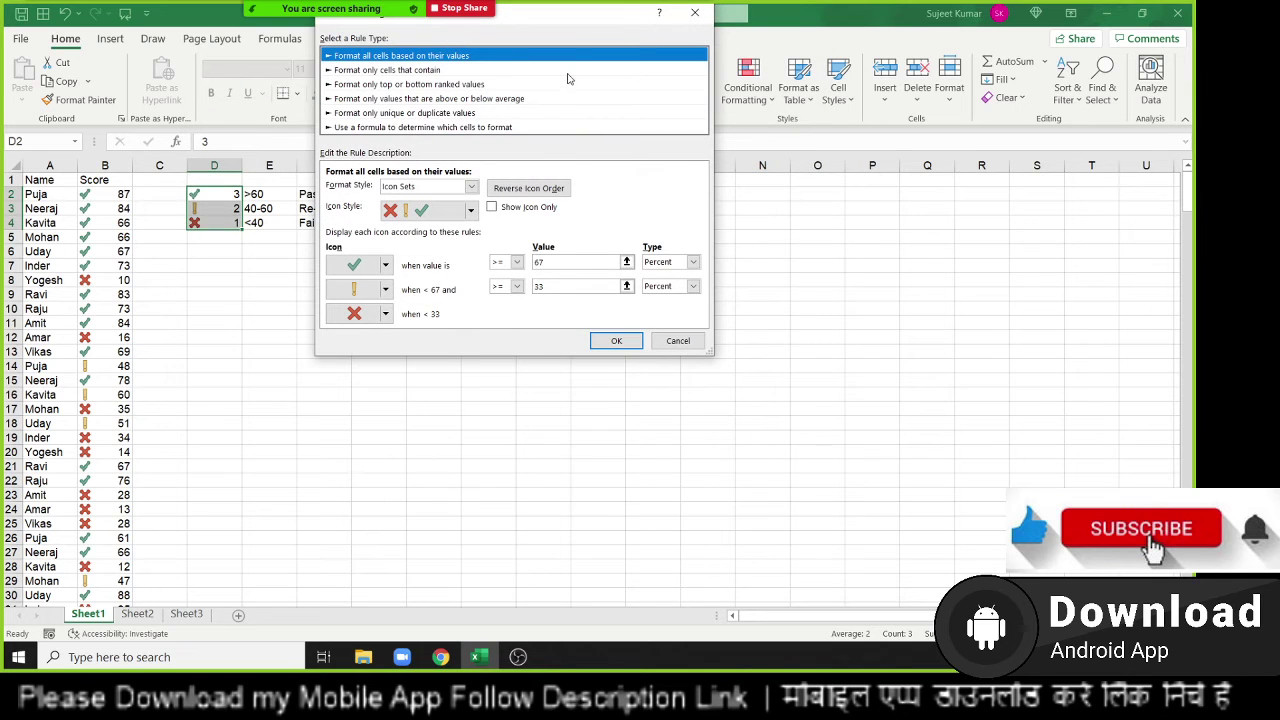
left_click_drag(578, 18, 717, 99)
left_click(664, 290)
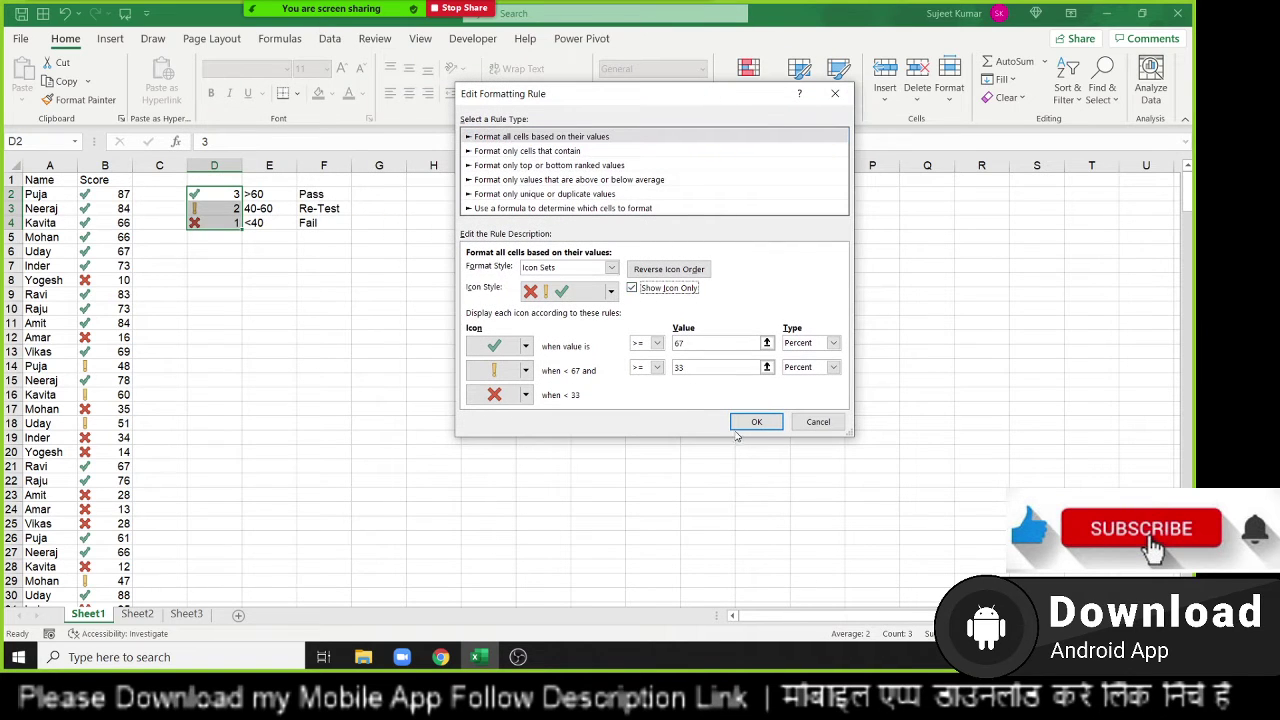
left_click(740, 428)
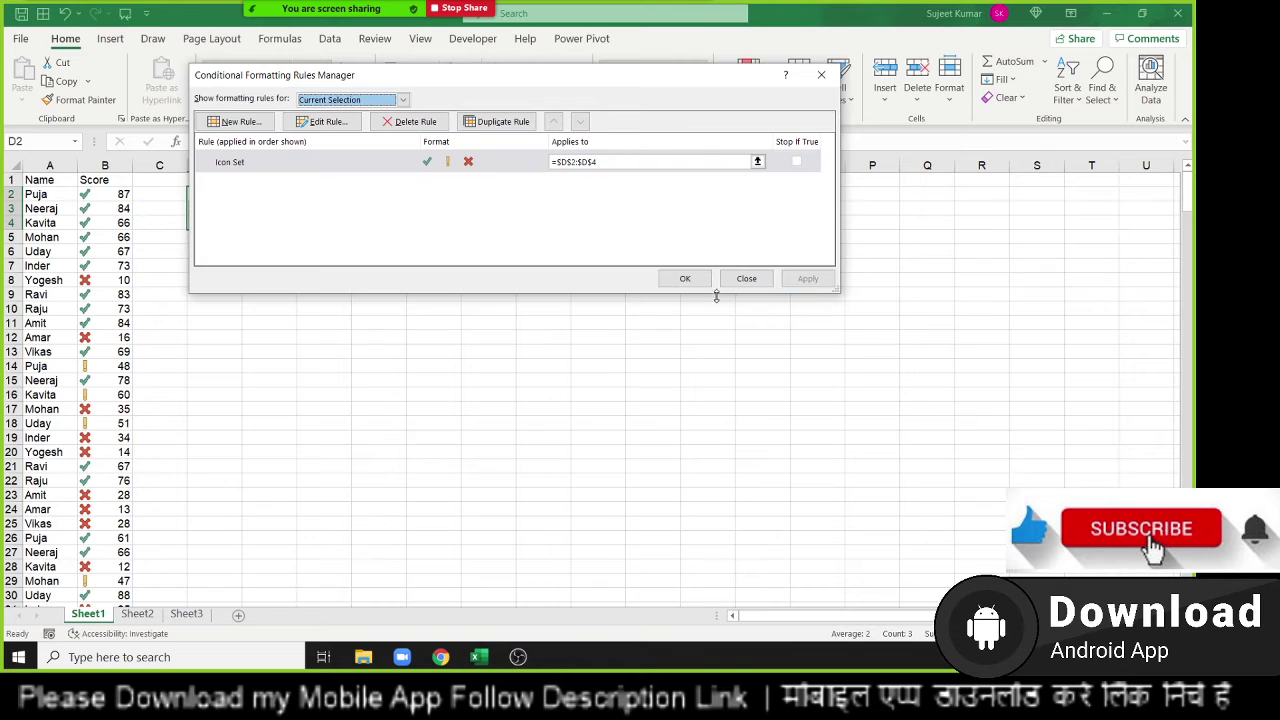
left_click(685, 280)
left_click(437, 368)
Step: Deselect the legend by selecting an empty cell on the sheet
left_click(433, 391)
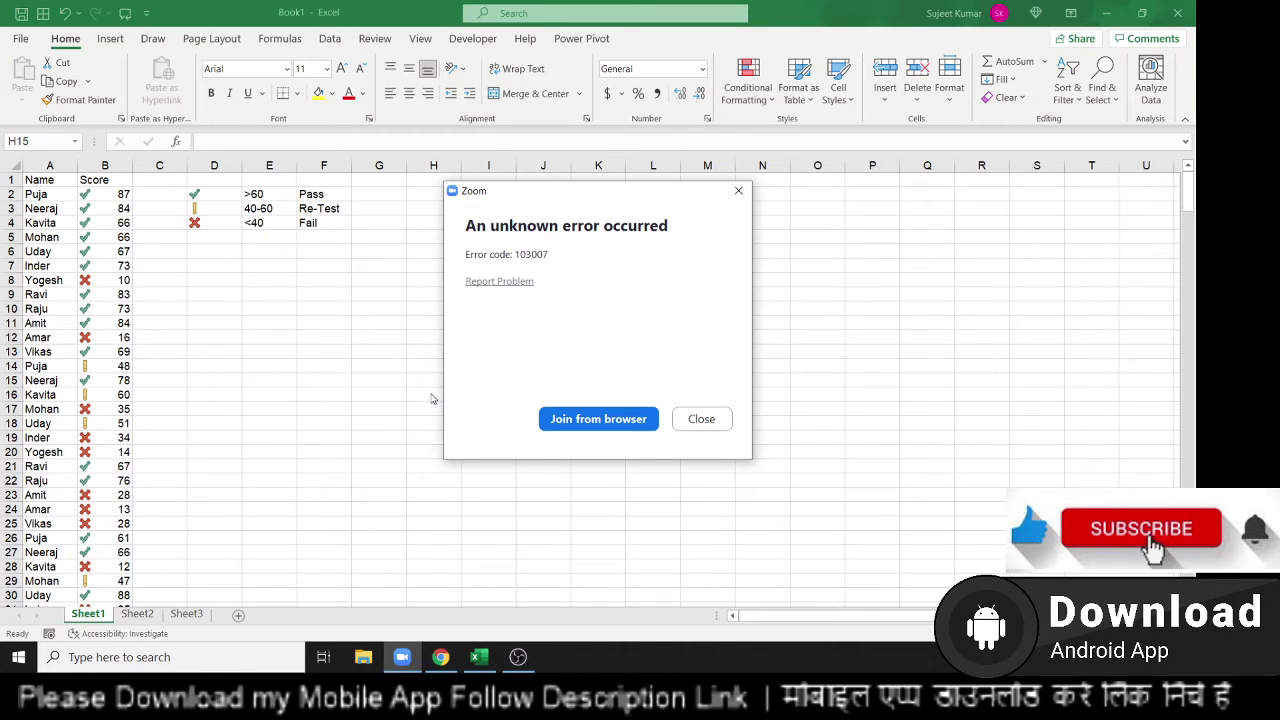
Step: Dismiss the Zoom error and start a new meeting with the microphone unmuted and participants shown
left_click(706, 425)
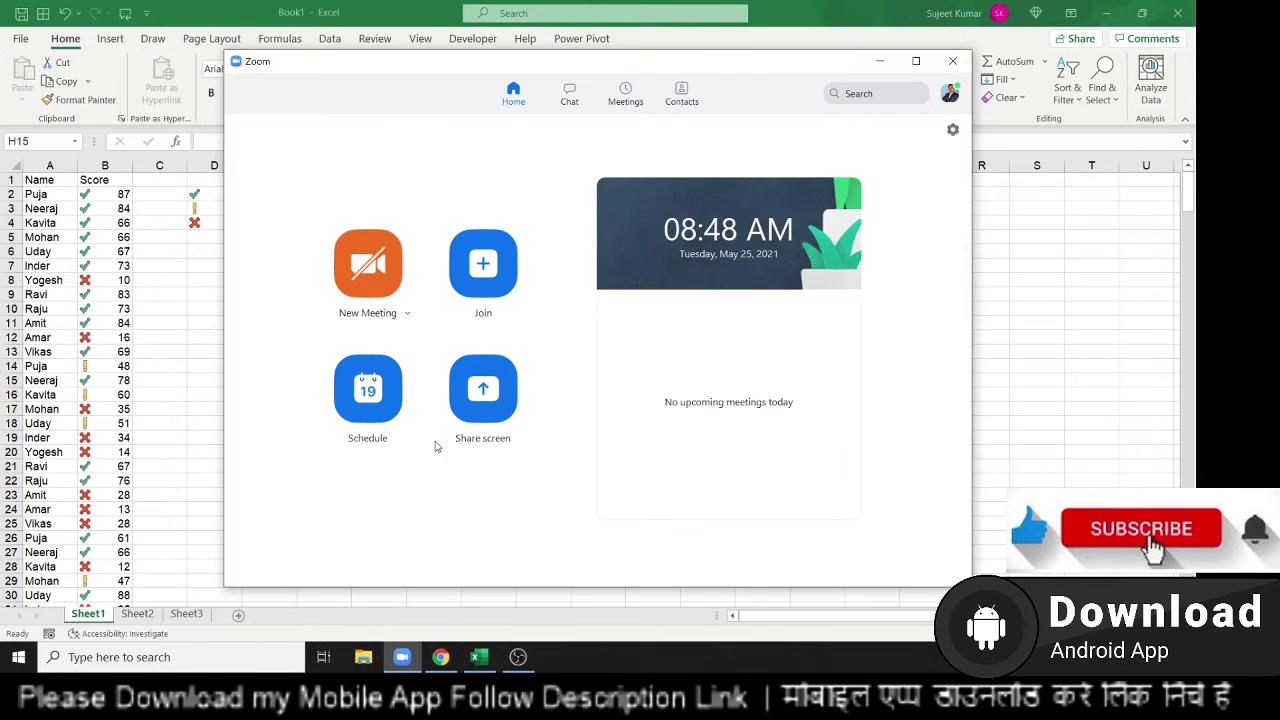
left_click(386, 261)
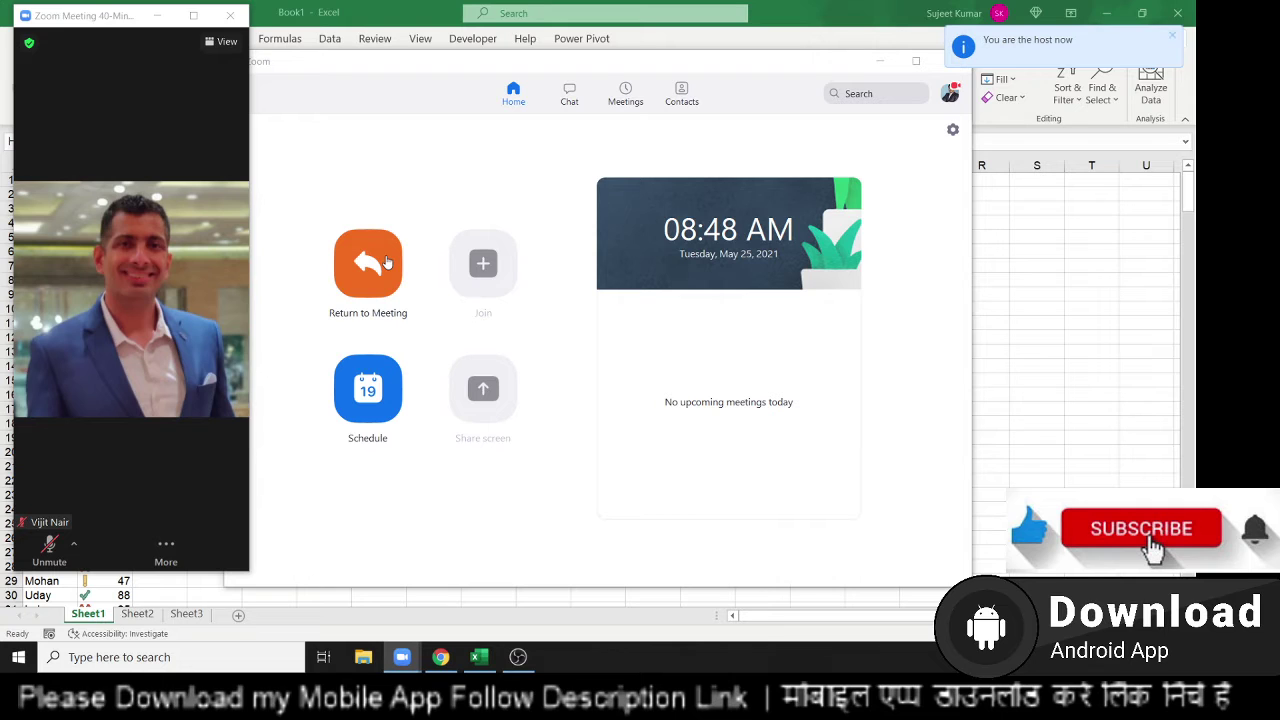
left_click(48, 549)
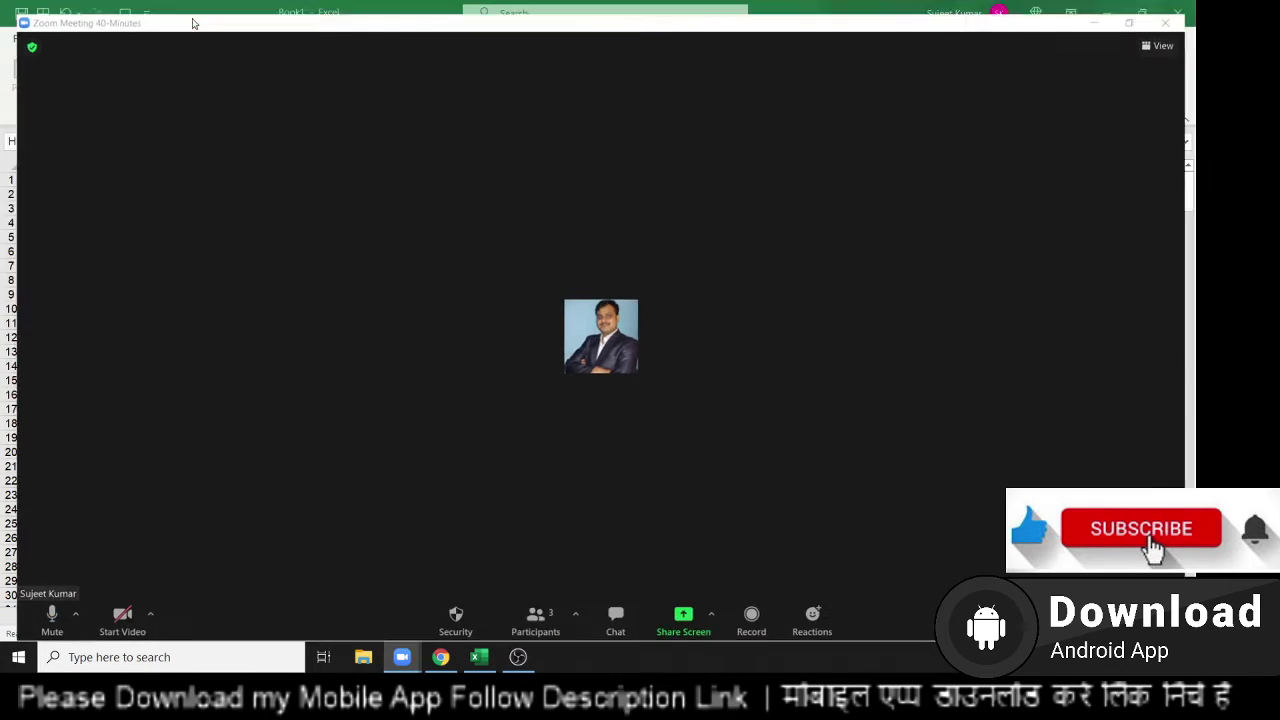
left_click(193, 15)
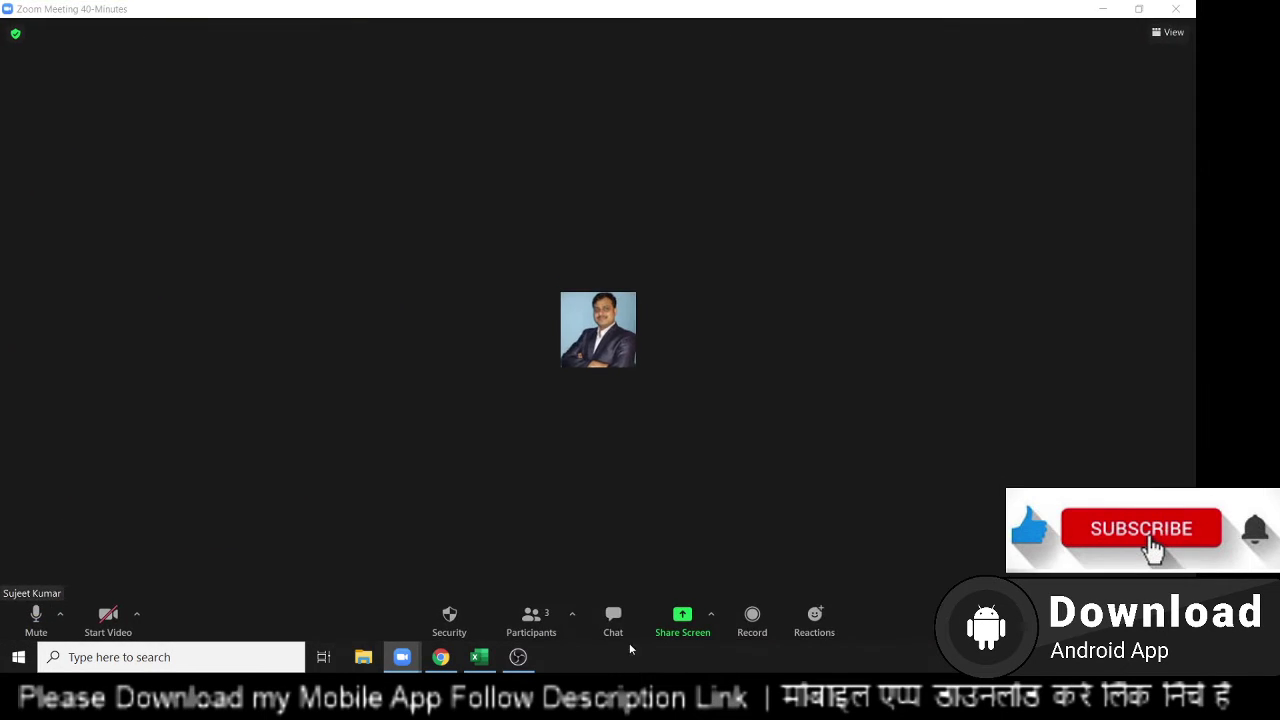
left_click(531, 620)
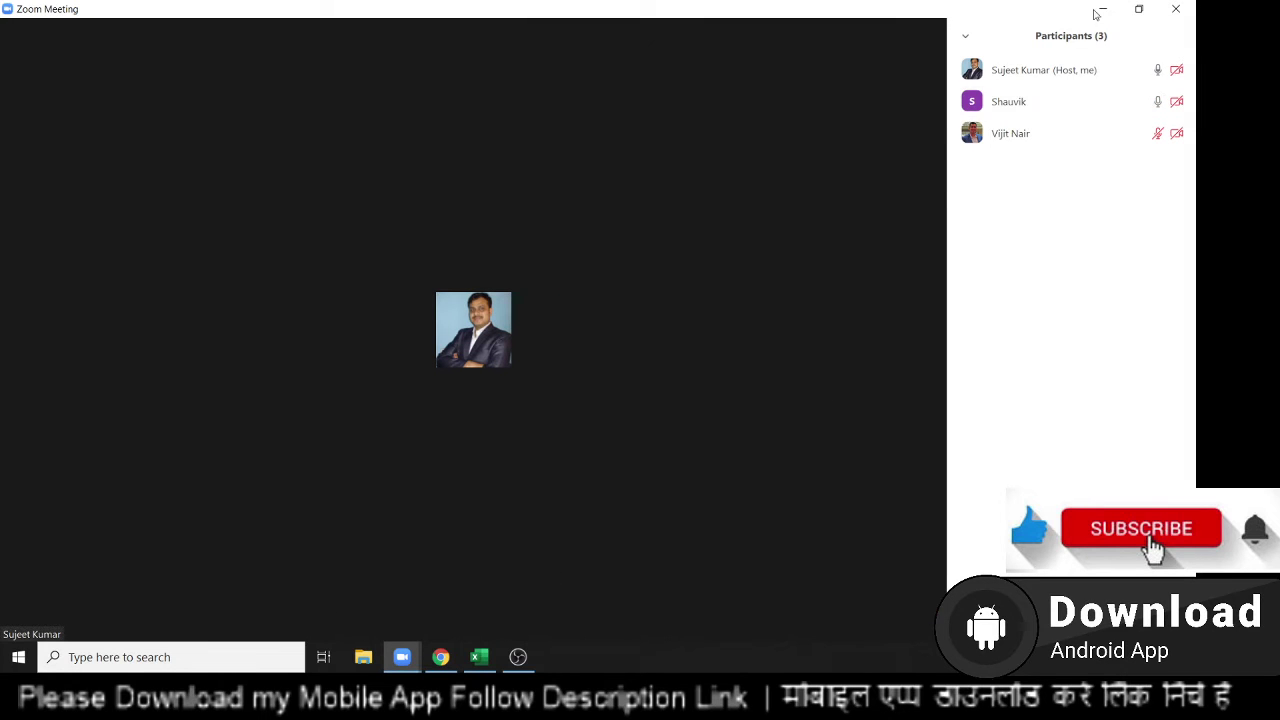
Step: Check a participant's options, then share the entire screen with the meeting
left_click(1168, 133)
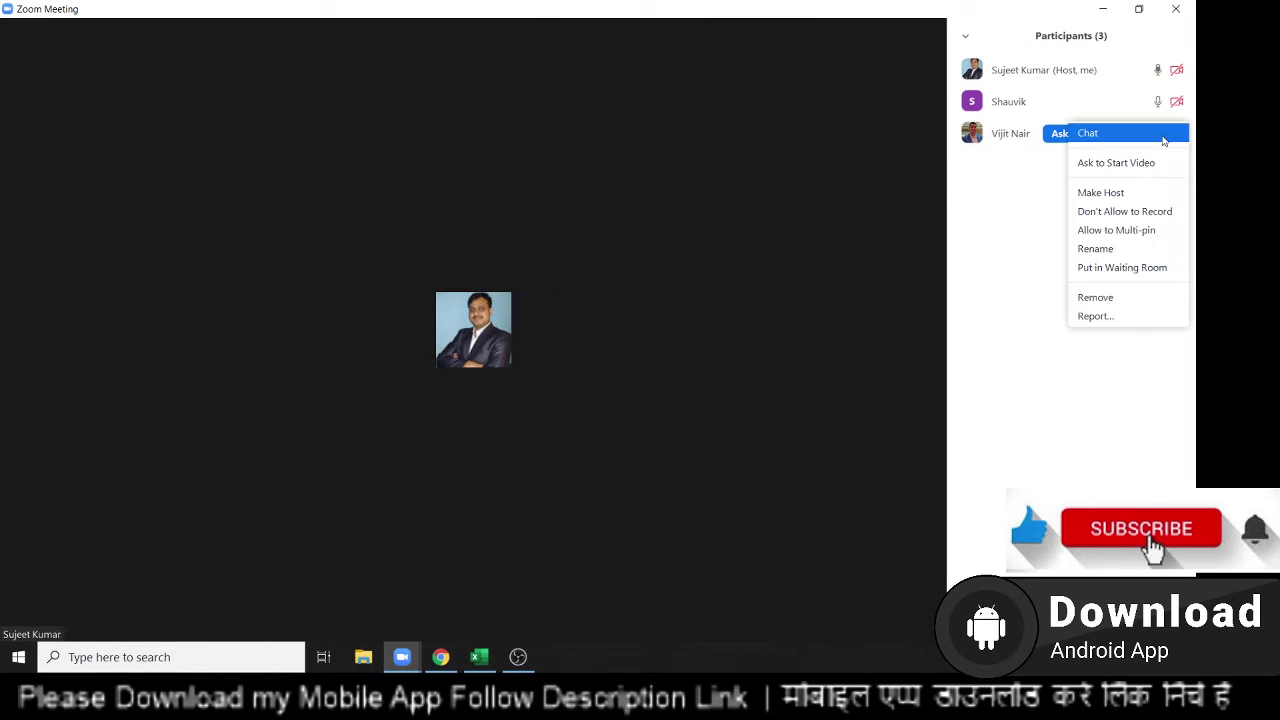
left_click(734, 262)
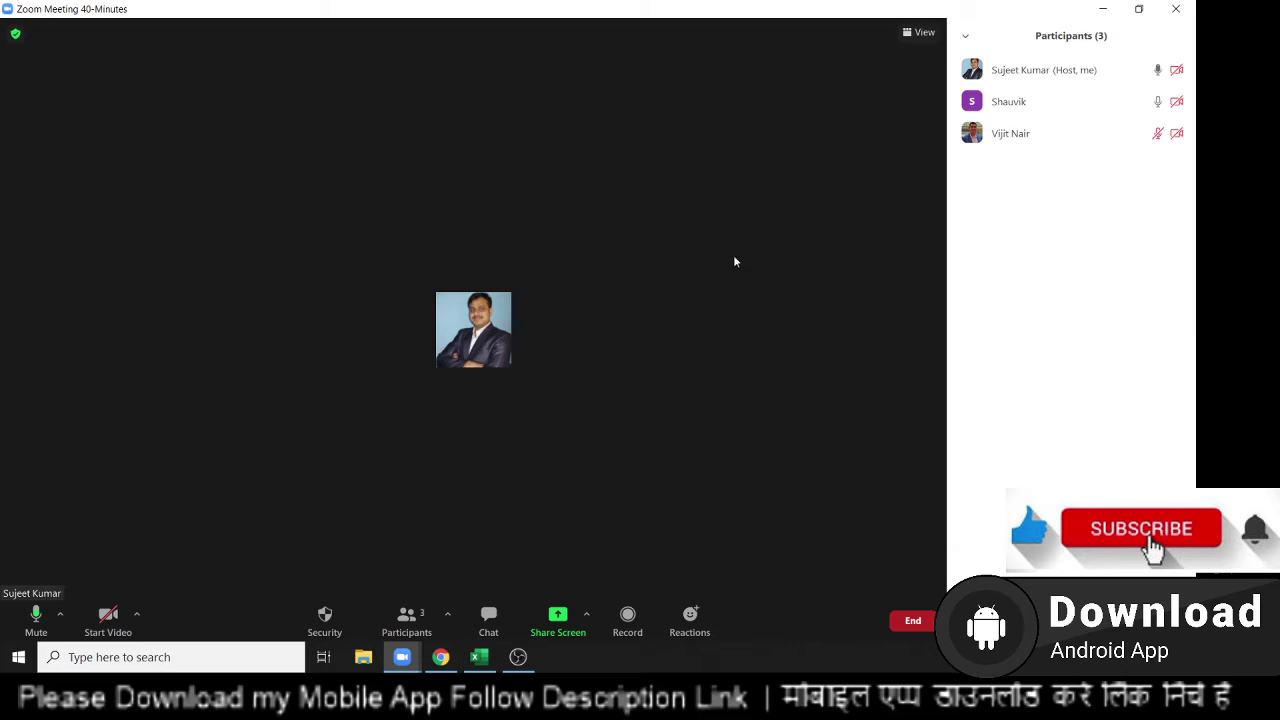
left_click(1103, 9)
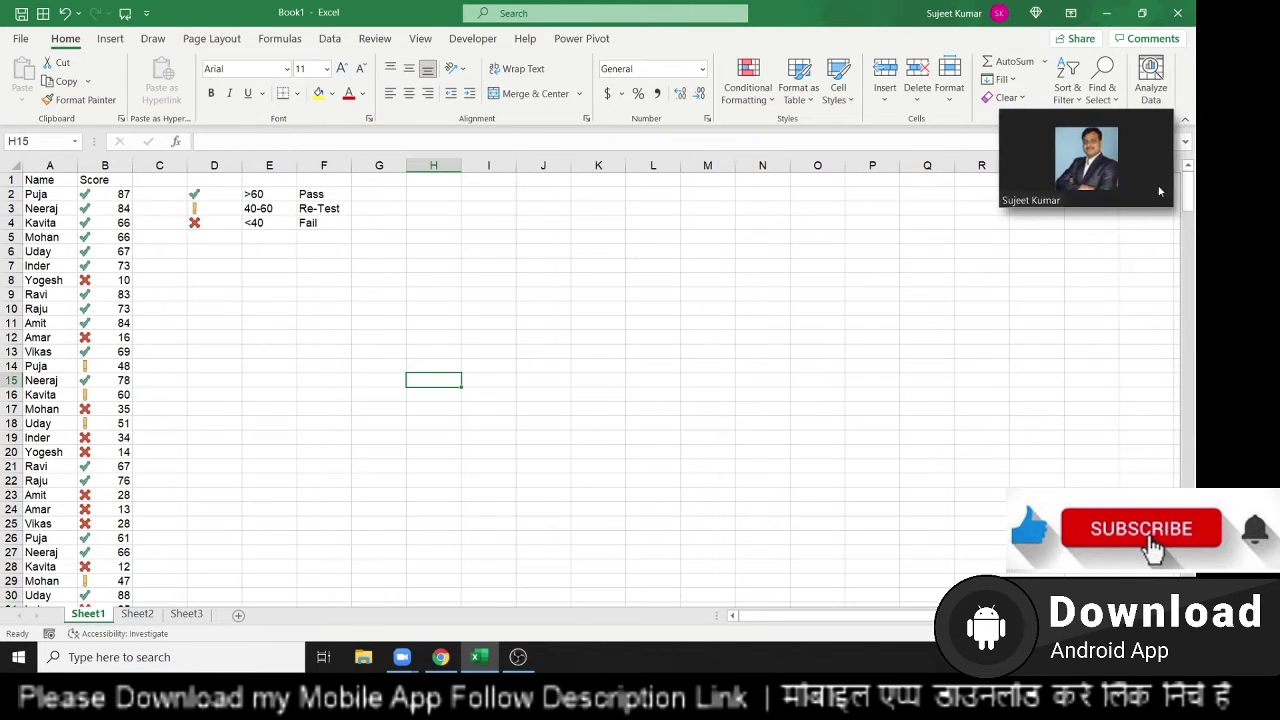
left_click(1168, 118)
left_click(558, 618)
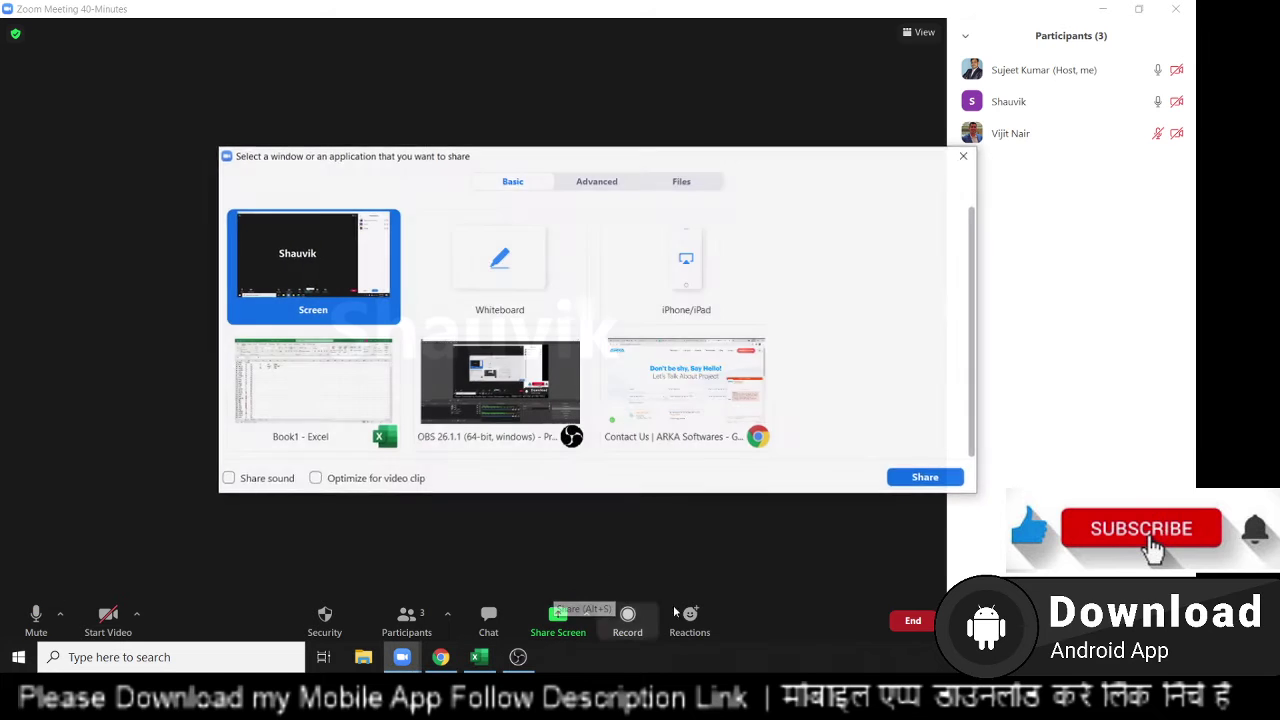
left_click(925, 478)
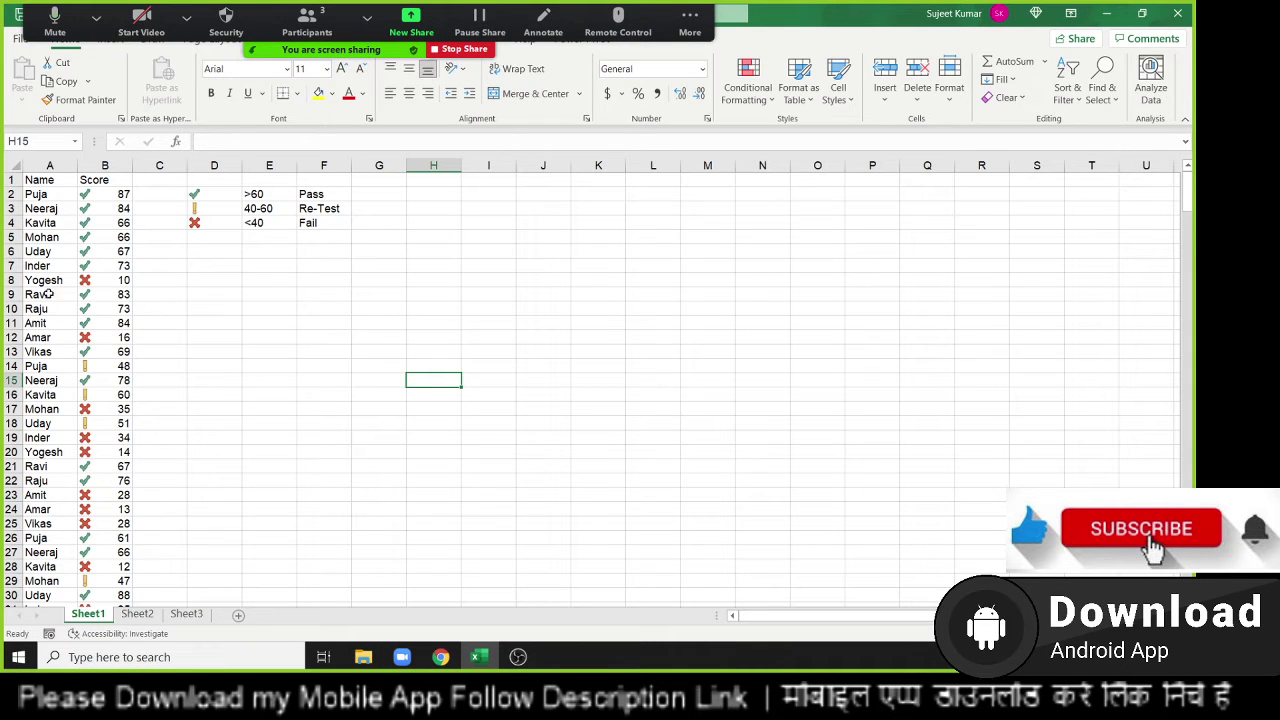
left_click_drag(118, 222, 110, 365)
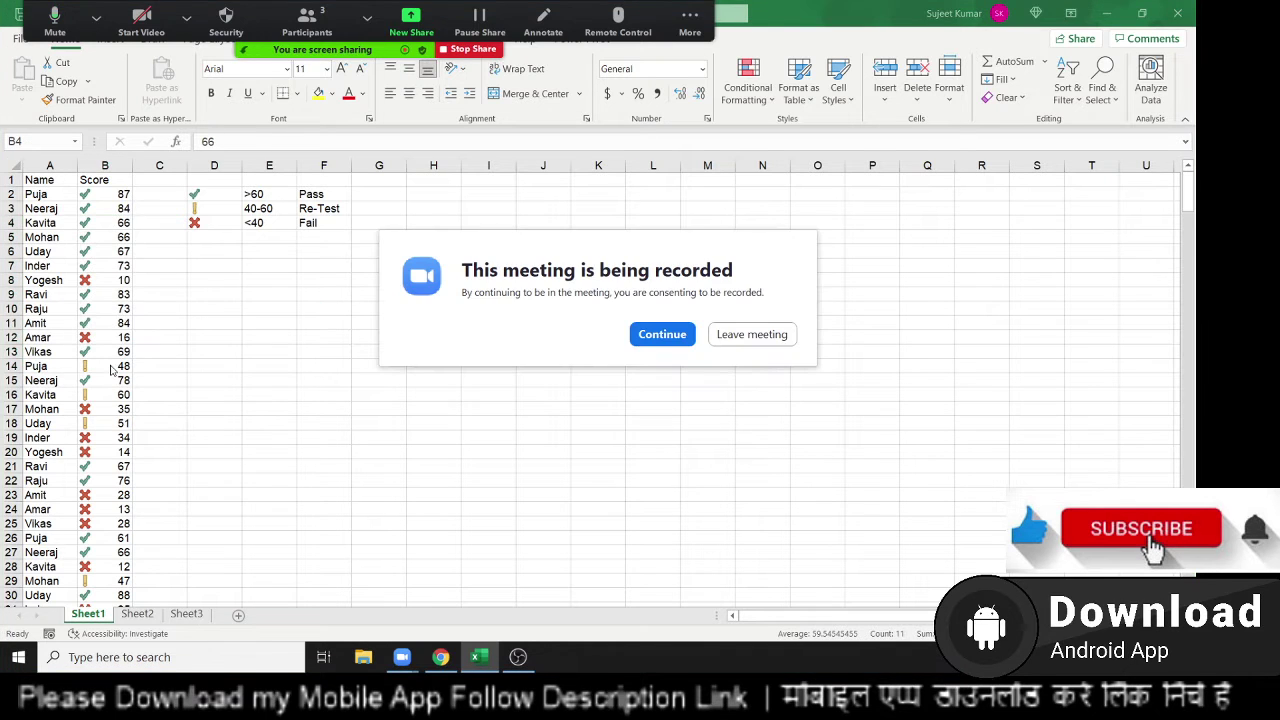
left_click(658, 336)
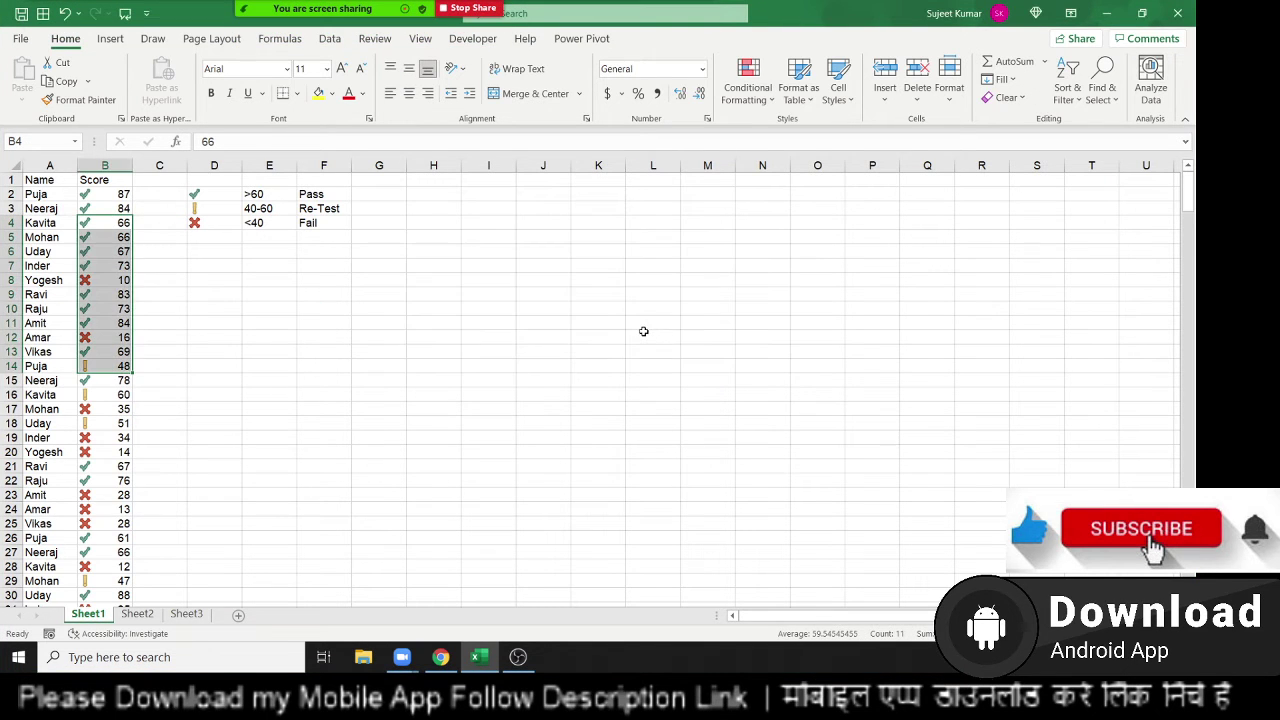
left_click(298, 10)
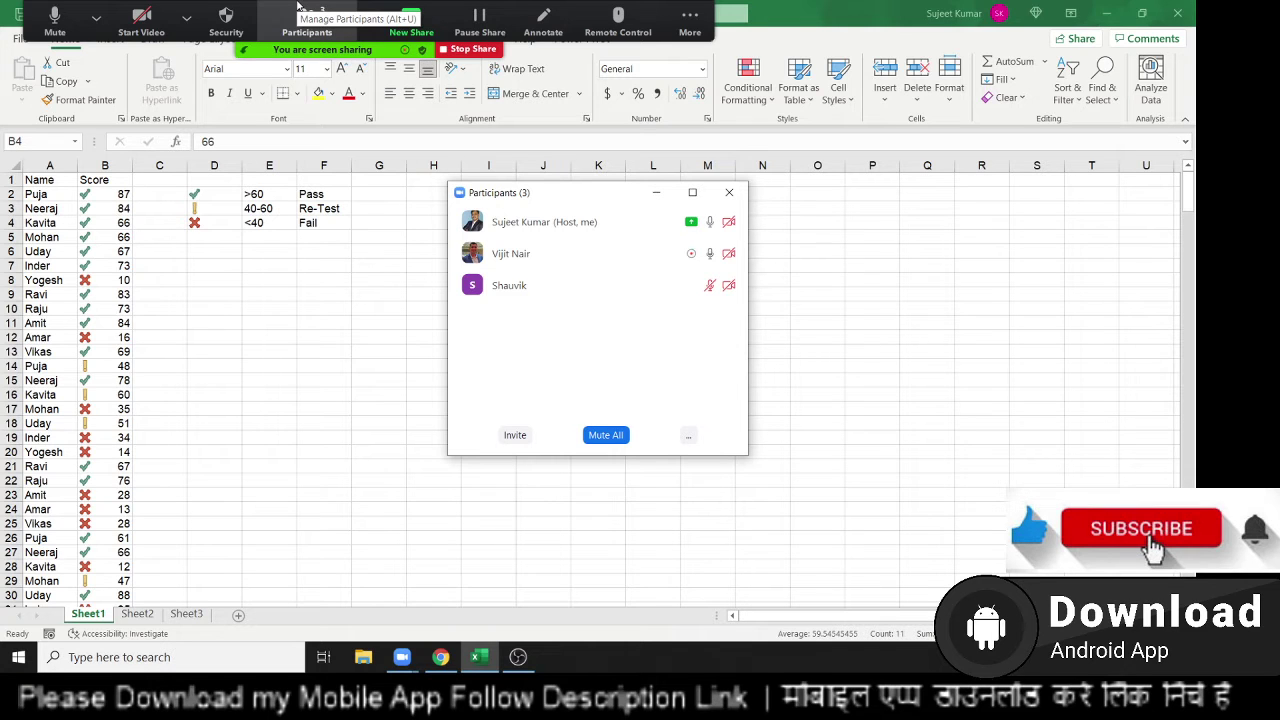
left_click(105, 366, "shift")
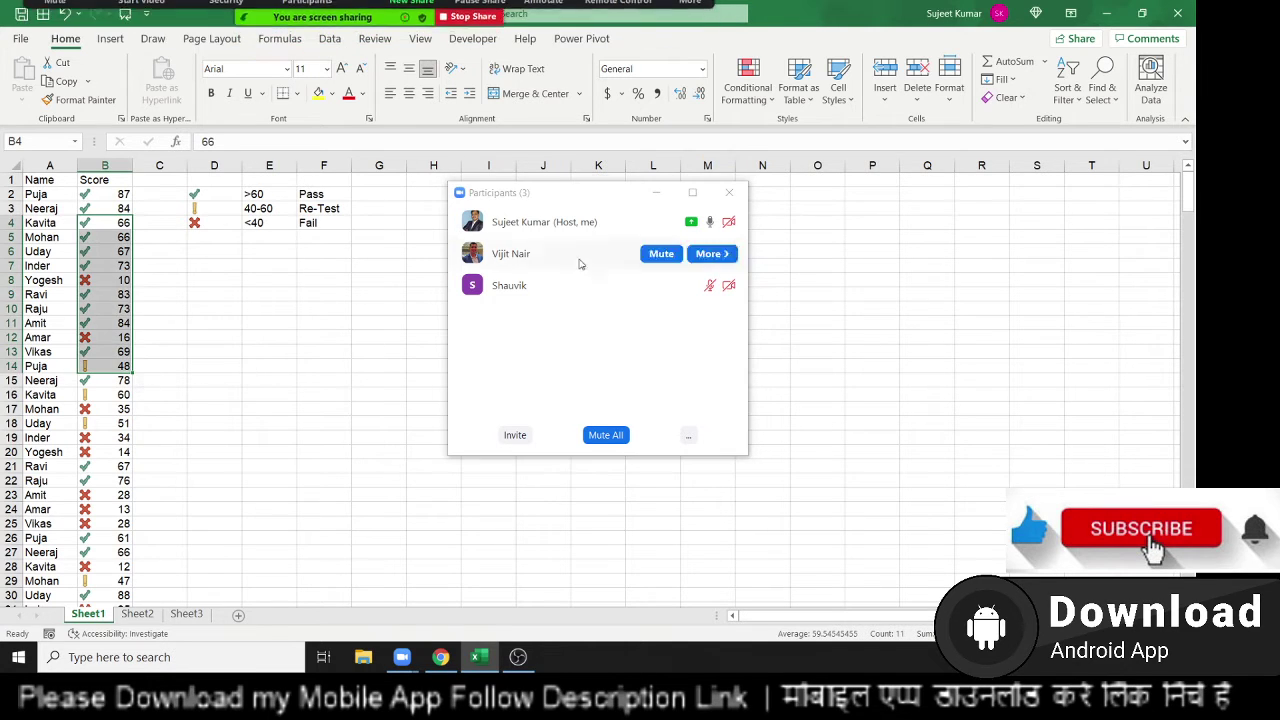
left_click(729, 192)
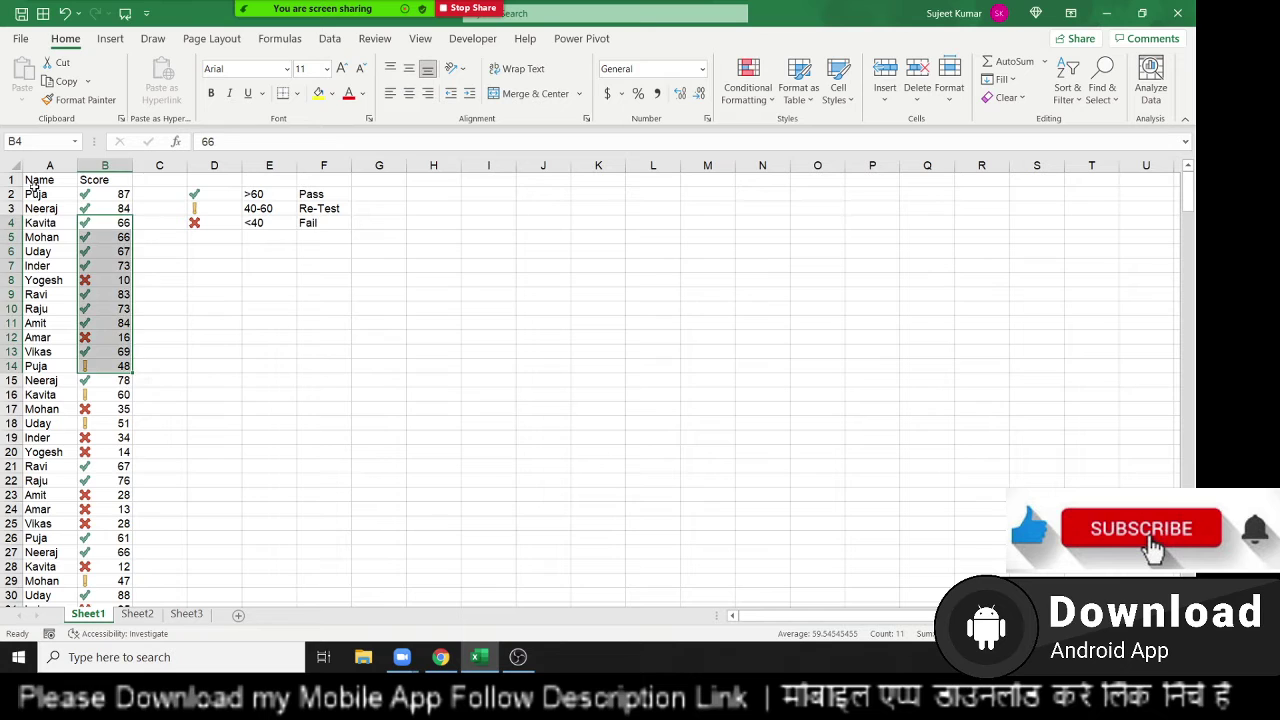
left_click(36, 184)
Step: Copy the Name and Score table and paste it onto Sheet2 as values only
left_click_drag(36, 184, 105, 580)
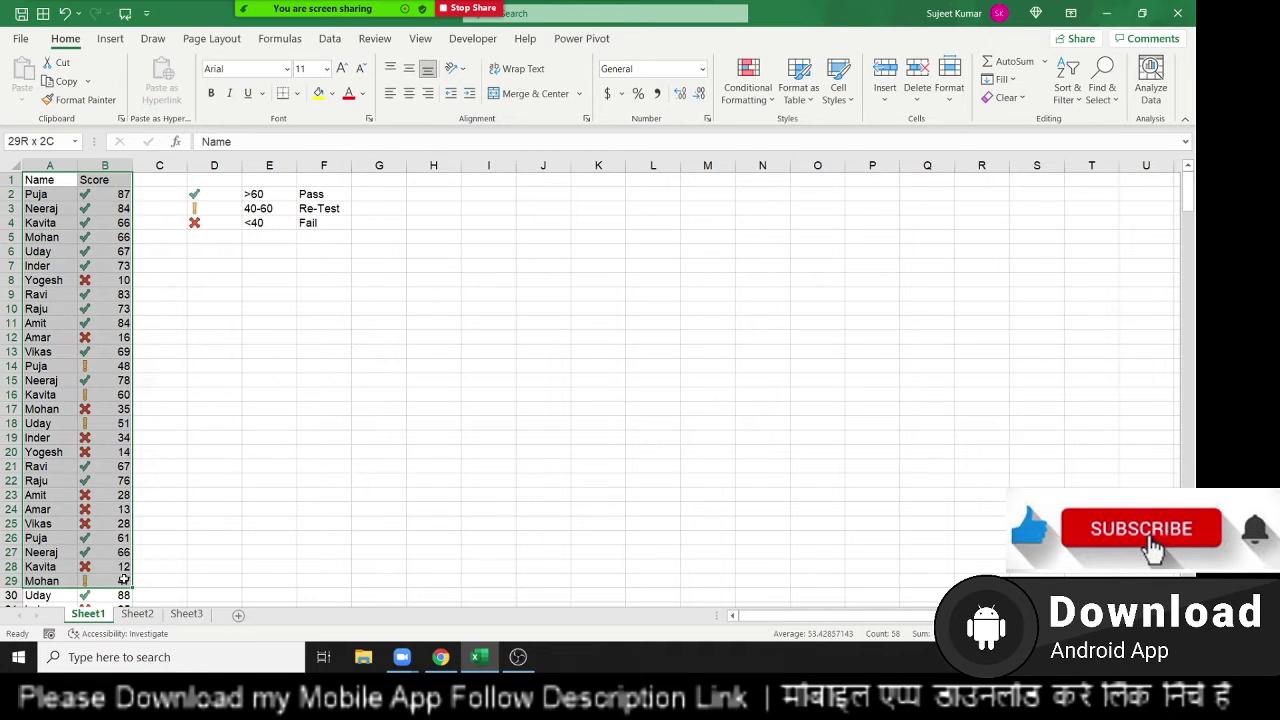
key("ctrl+c")
left_click(138, 614)
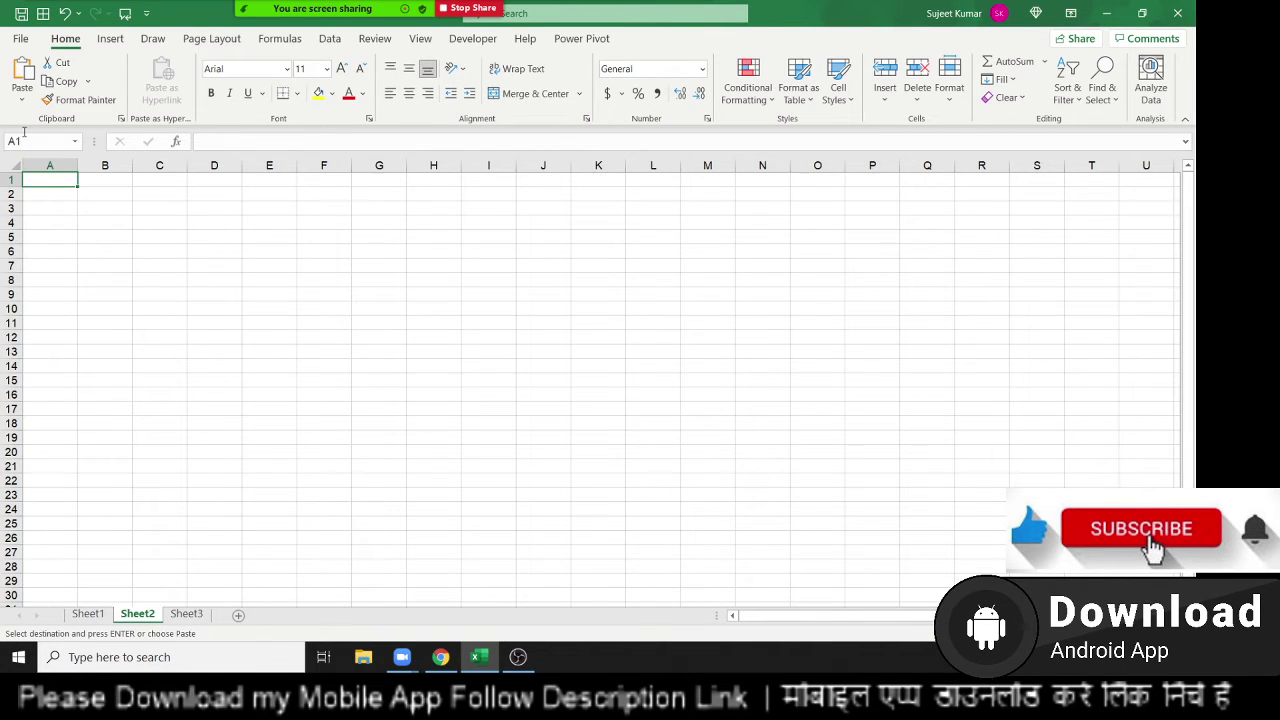
left_click(22, 100)
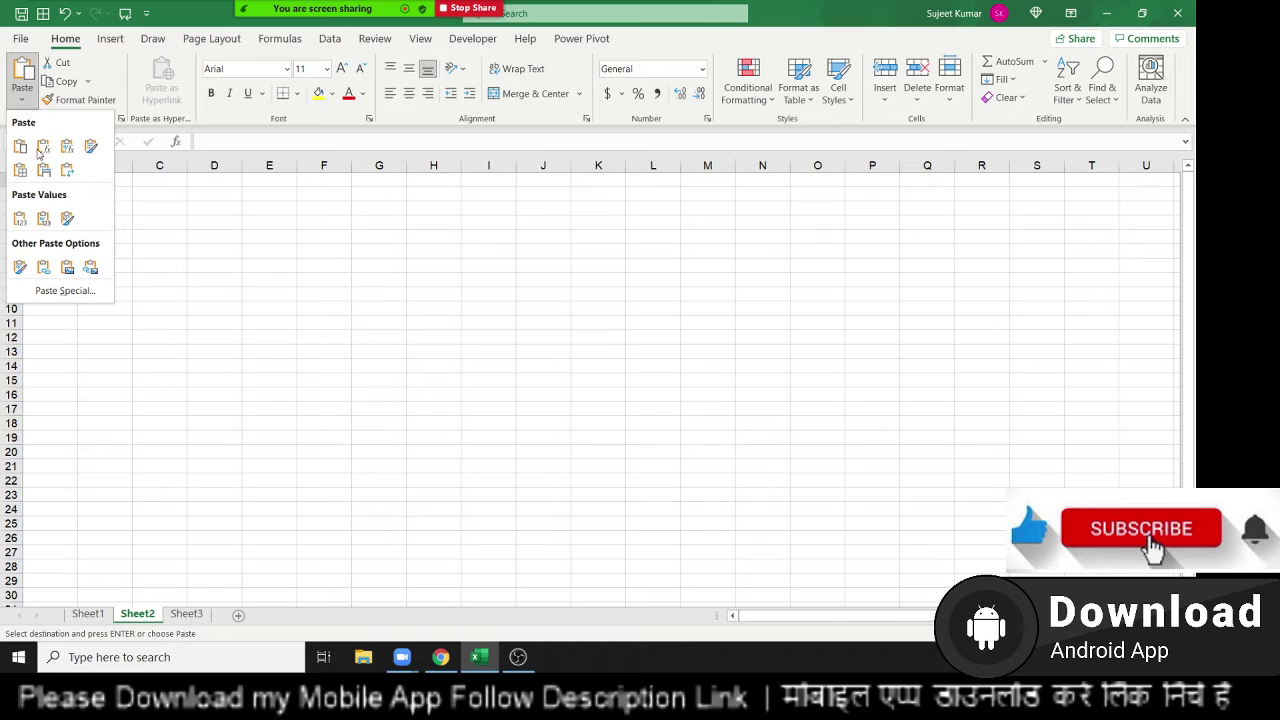
left_click(22, 219)
Step: Select the pasted scores B2:B29 and open Conditional Formatting
left_click(104, 194)
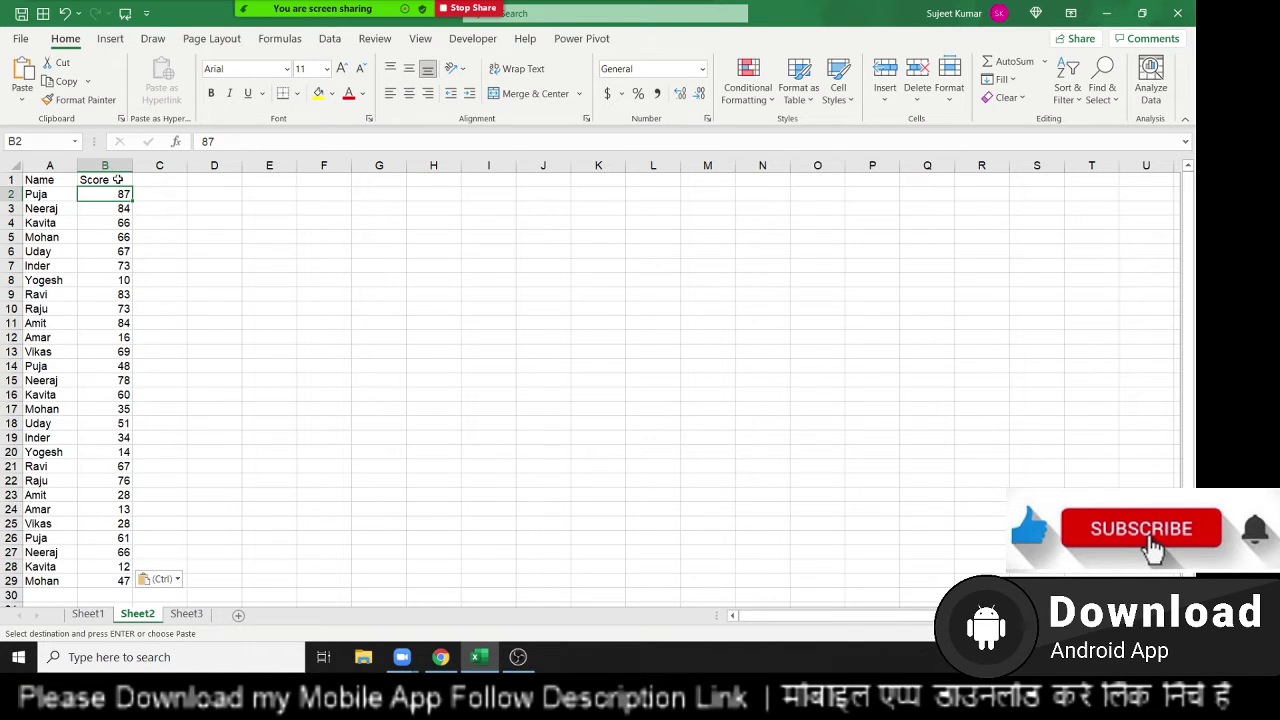
key("ctrl+shift+Down")
left_click(750, 100)
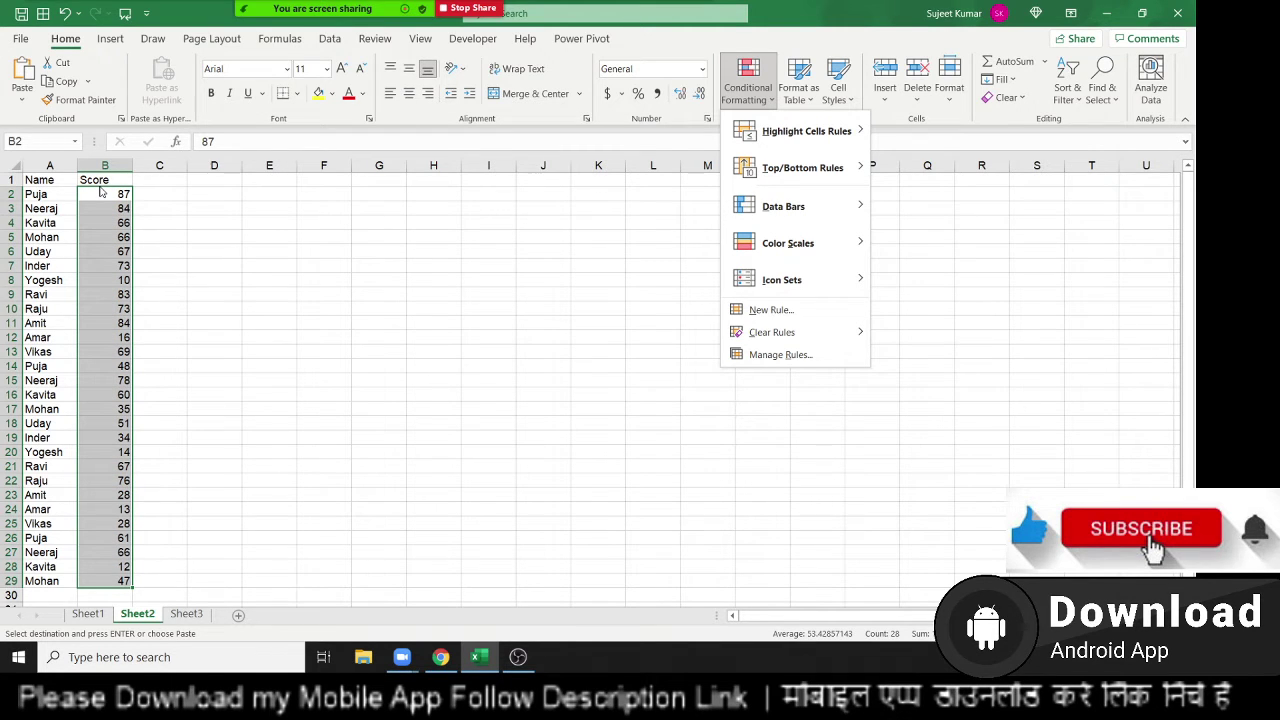
left_click(152, 196)
key("ctrl+v")
left_click_drag(152, 196, 152, 260)
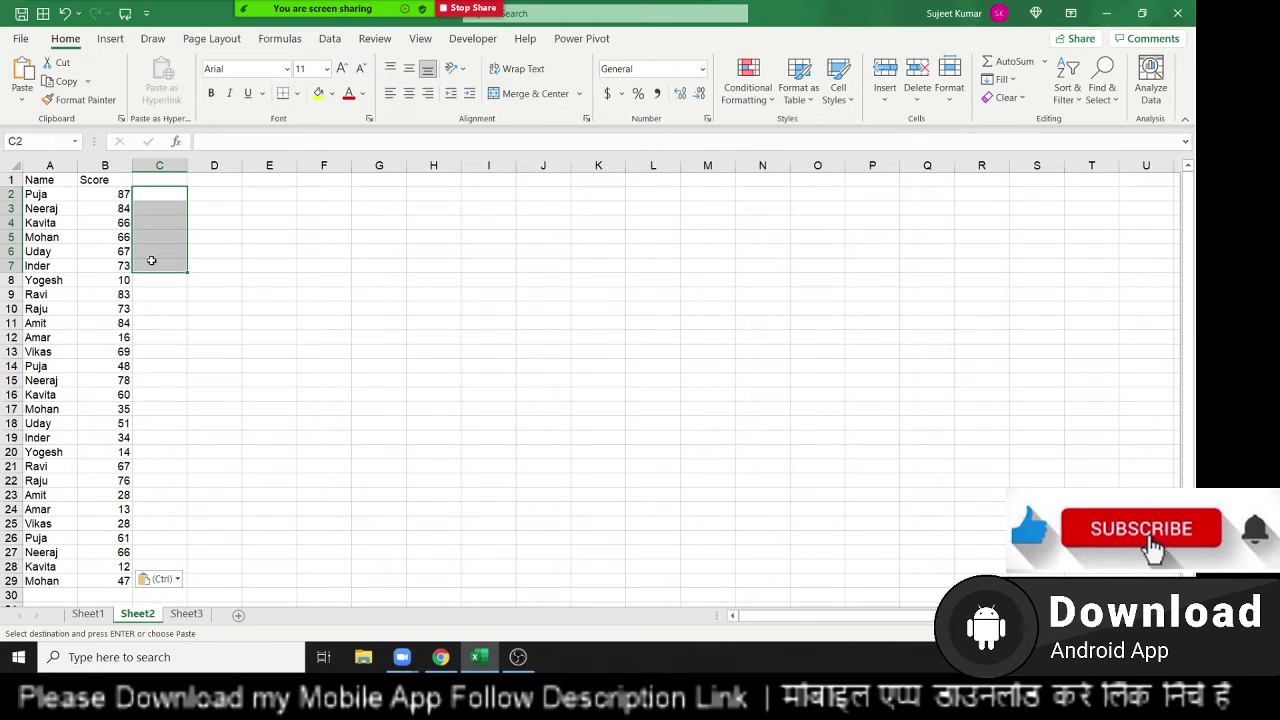
left_click_drag(113, 197, 113, 580)
left_click(113, 185)
key("Right")
key("Down")
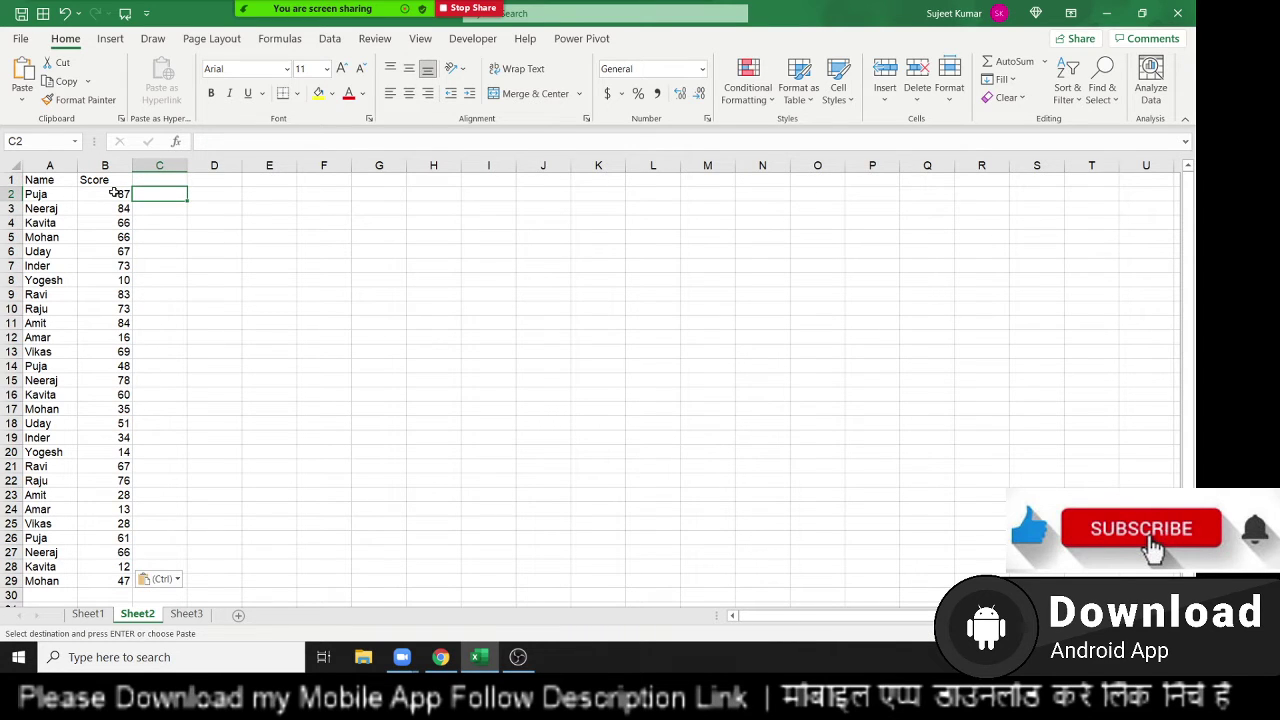
left_click(116, 193)
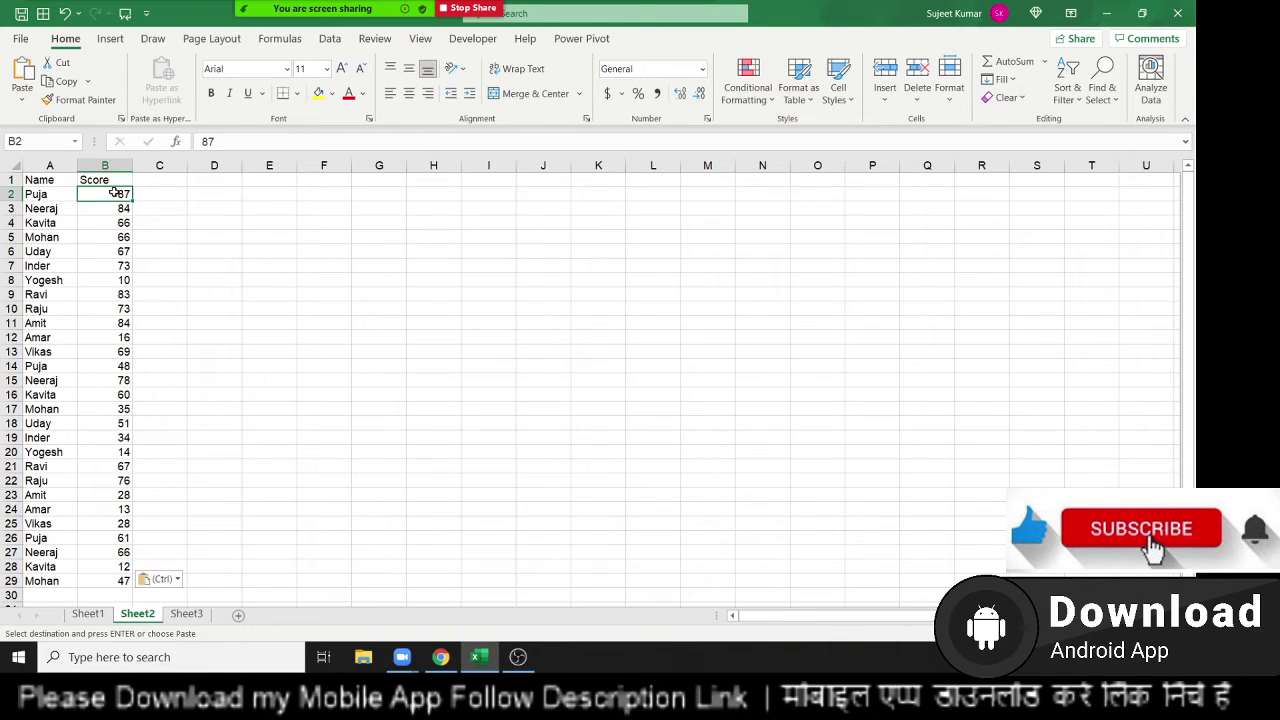
left_click(748, 85)
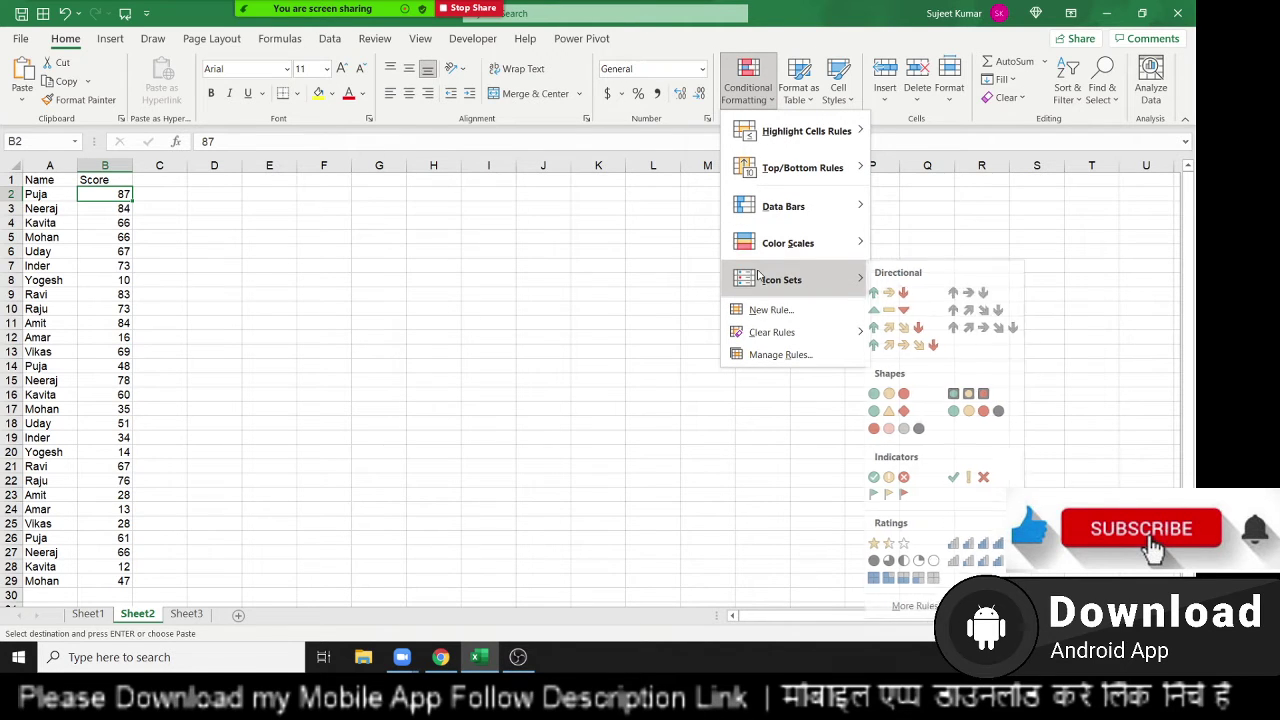
mouse_move(782, 279)
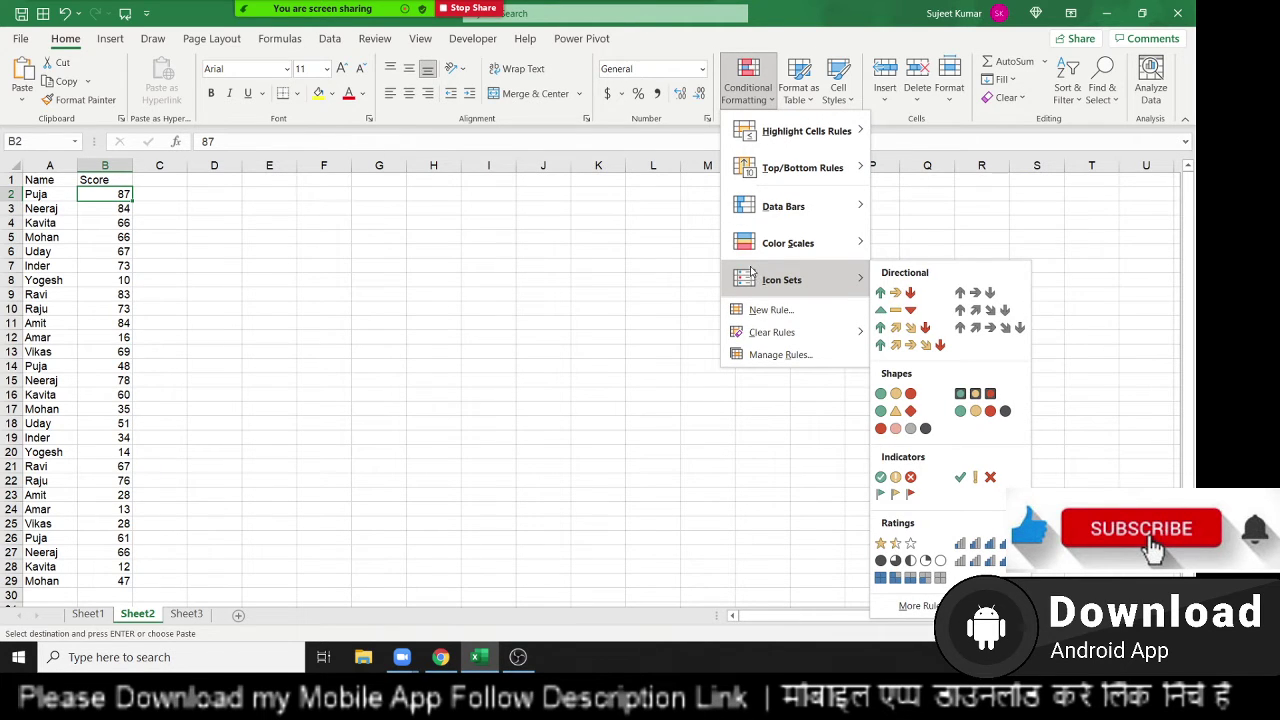
left_click(283, 227)
Step: Enter =B2 in C2 and fill it down through C29
left_click(157, 197)
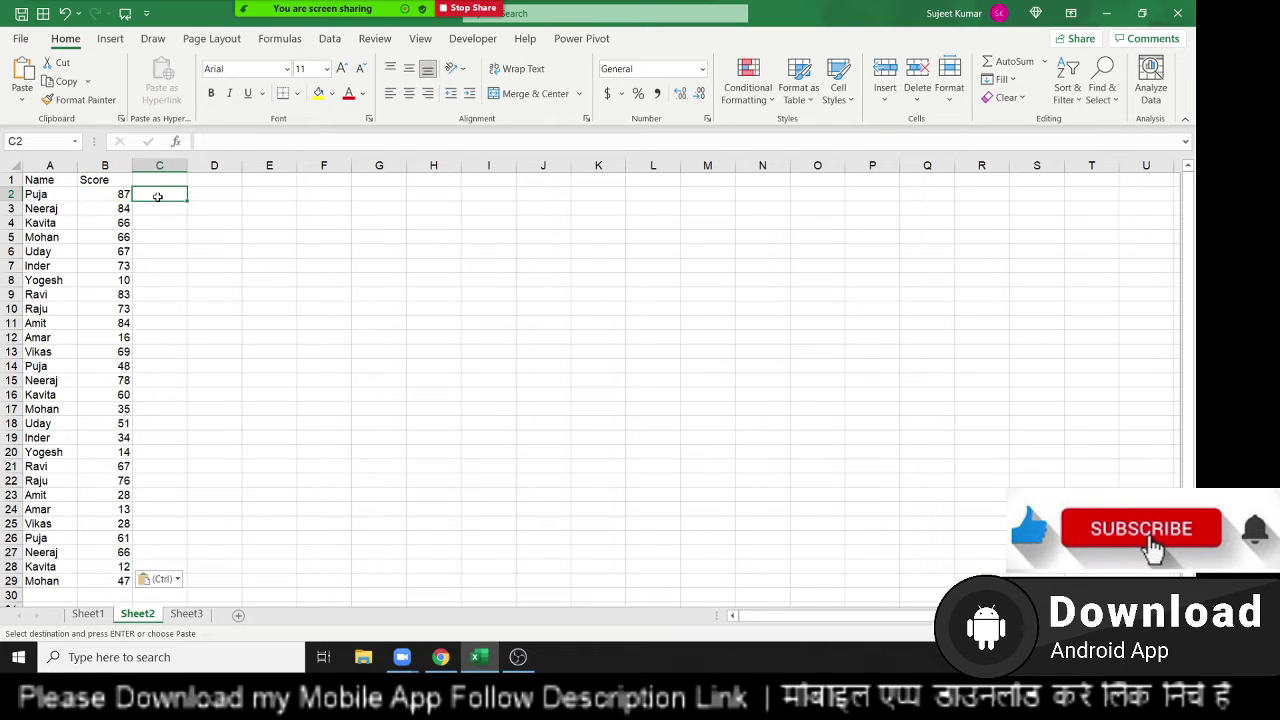
type("=")
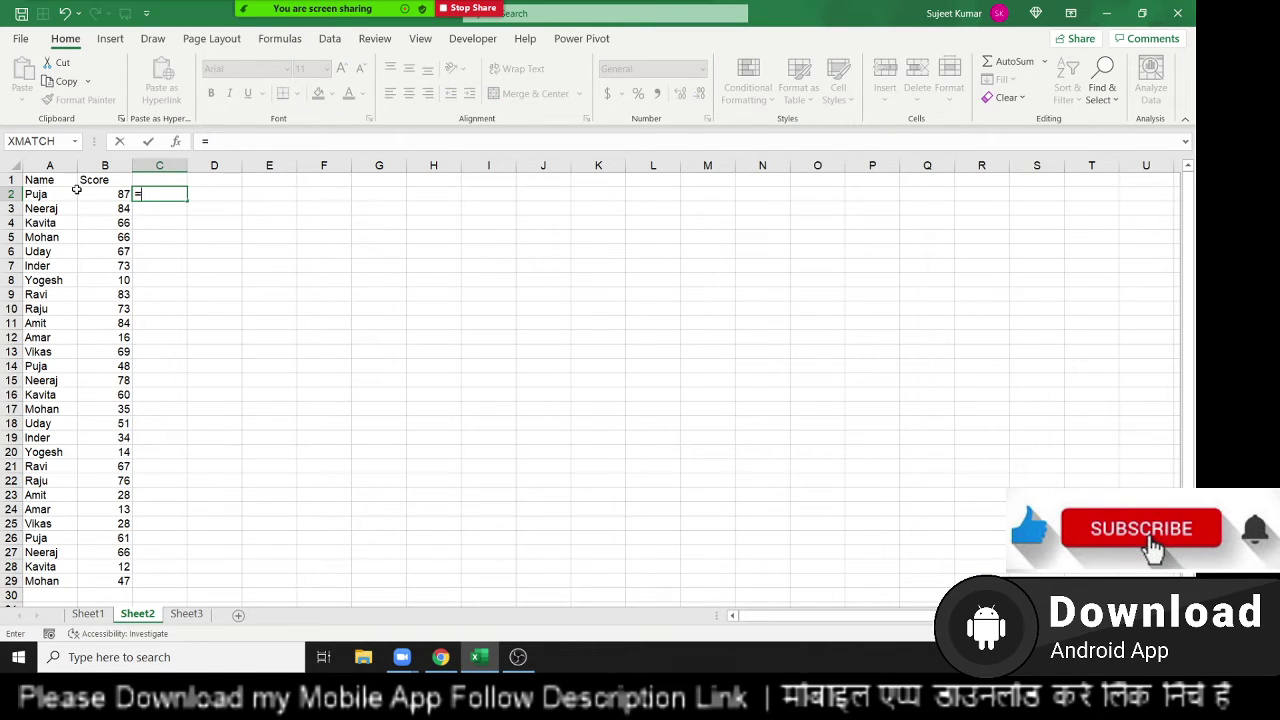
left_click(94, 196)
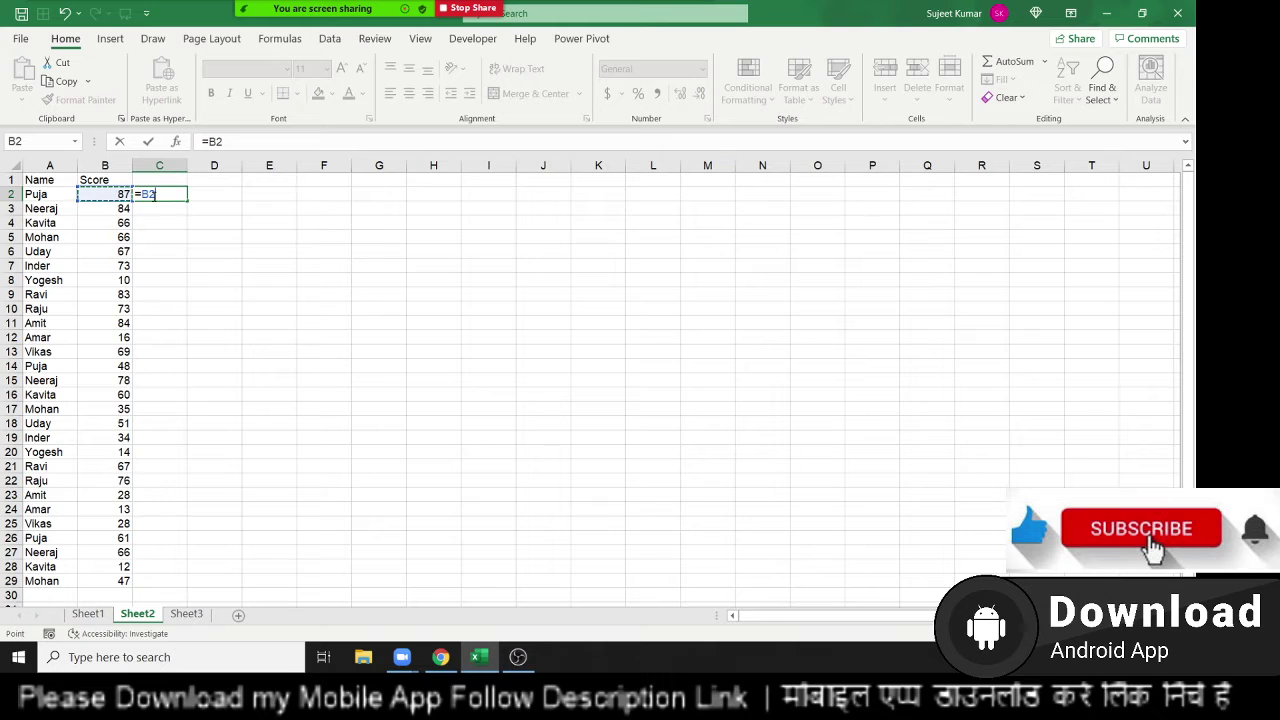
key("Return")
key("Left")
key("ctrl+Down")
key("Right")
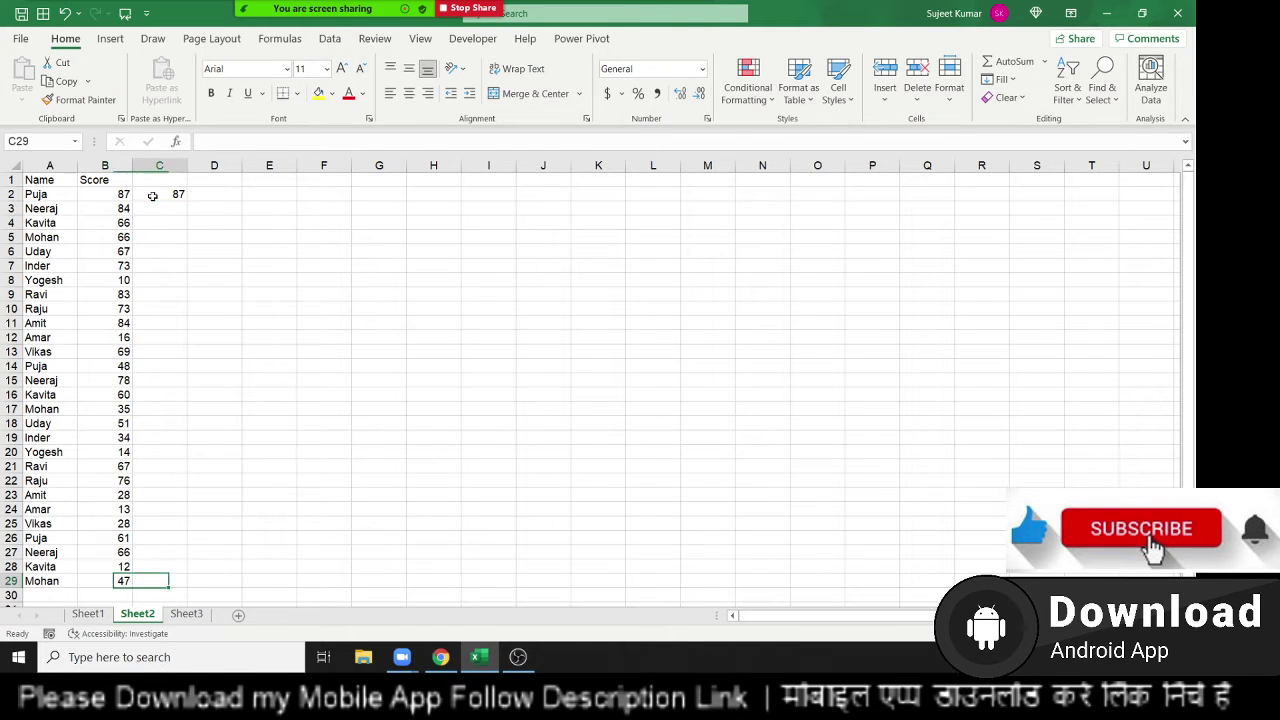
key("ctrl+shift+Up")
key("ctrl+d")
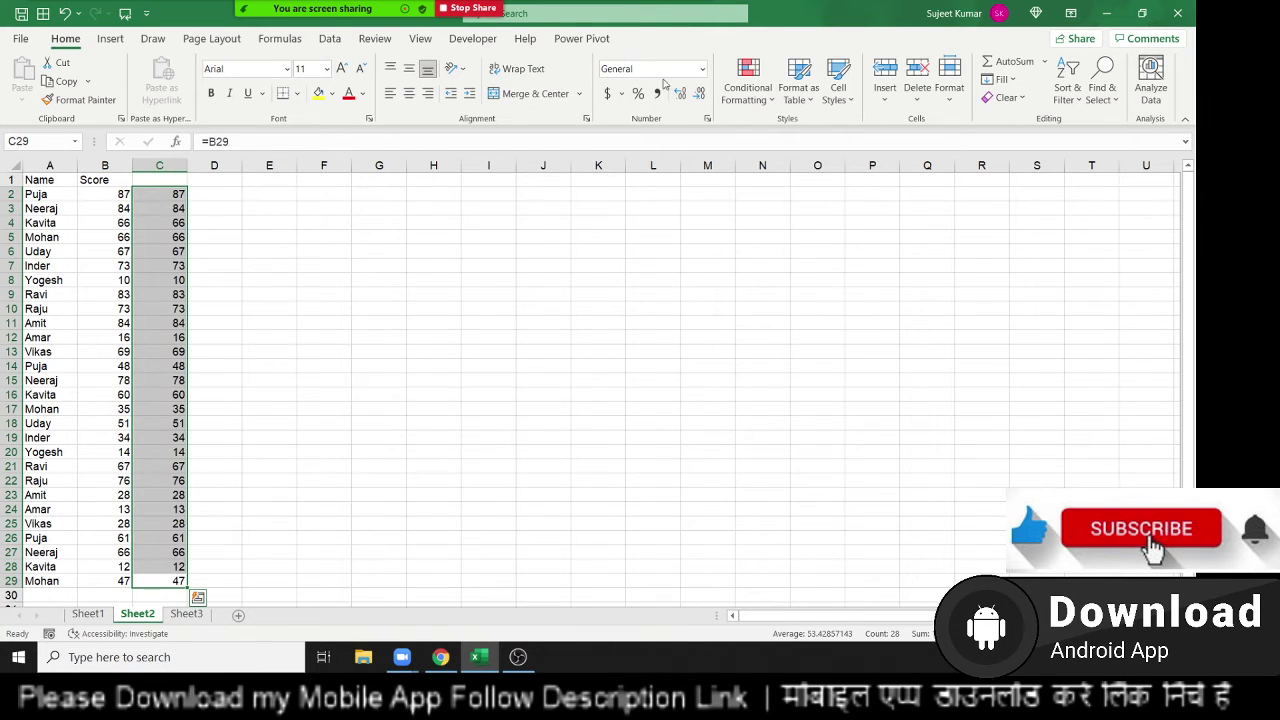
Step: Add blue gradient data bars to C2:C29 and edit the rule to Show Bar Only
left_click(748, 80)
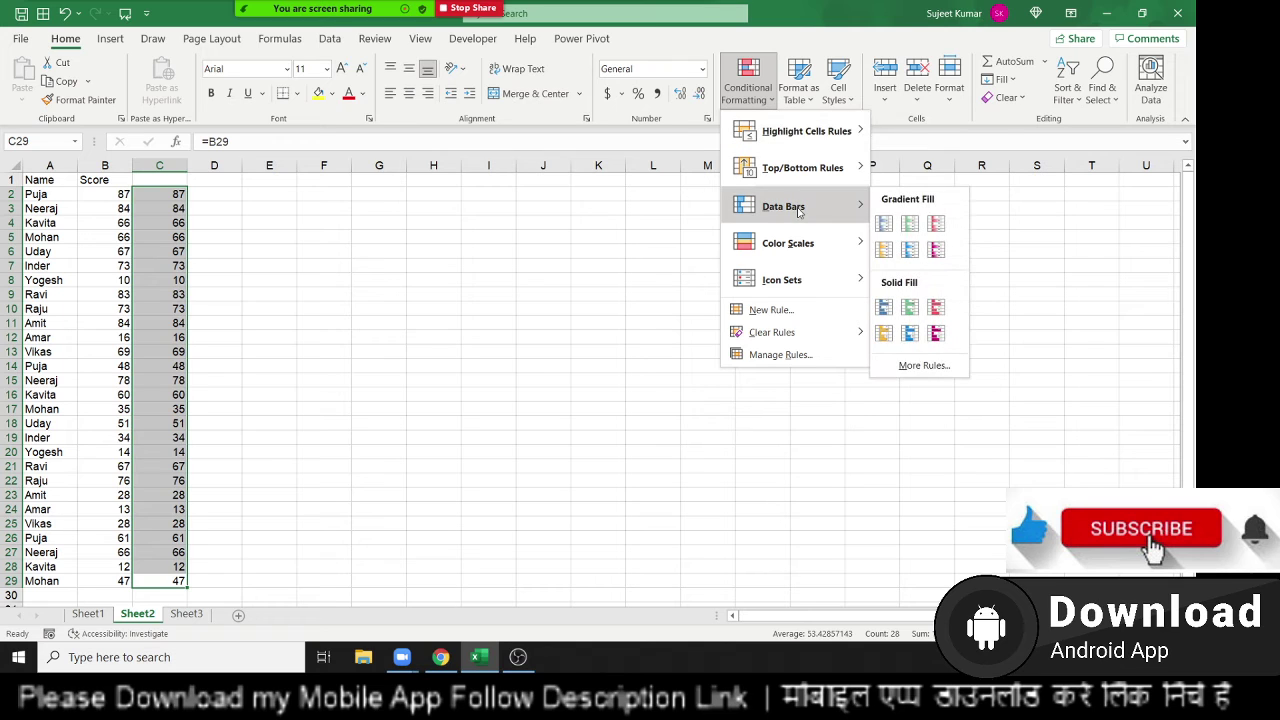
mouse_move(783, 206)
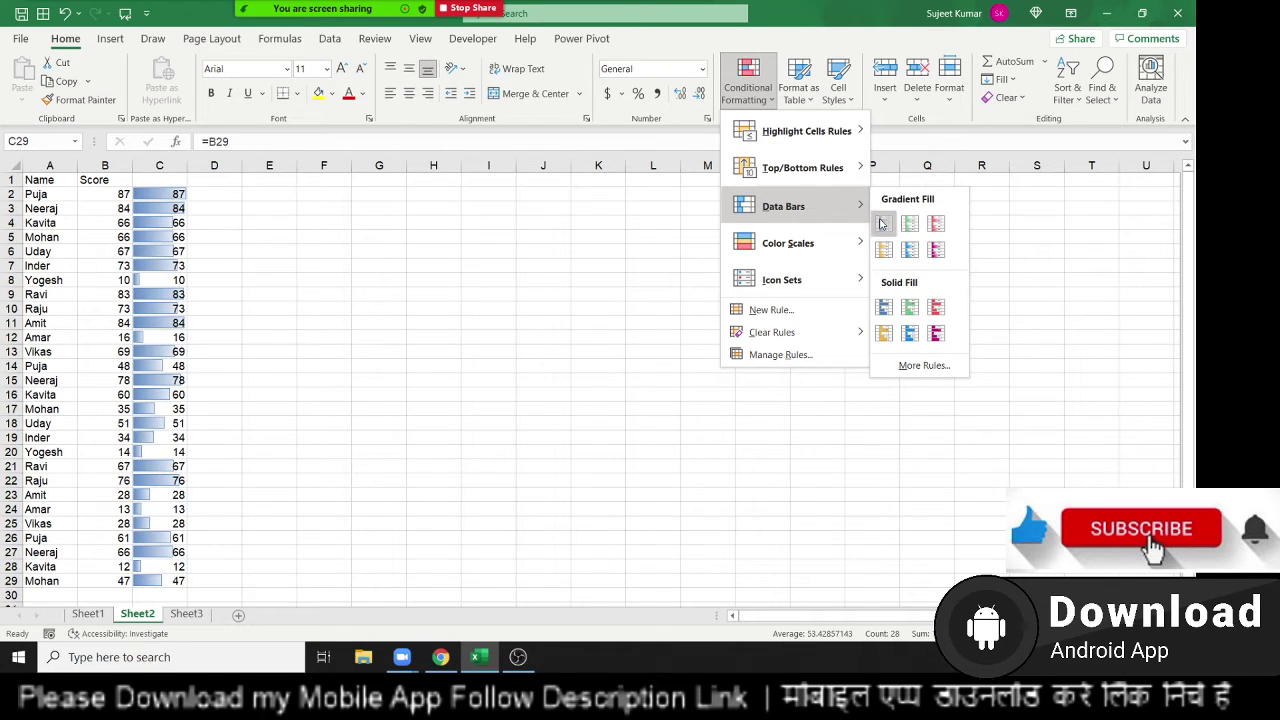
left_click(884, 223)
left_click(760, 90)
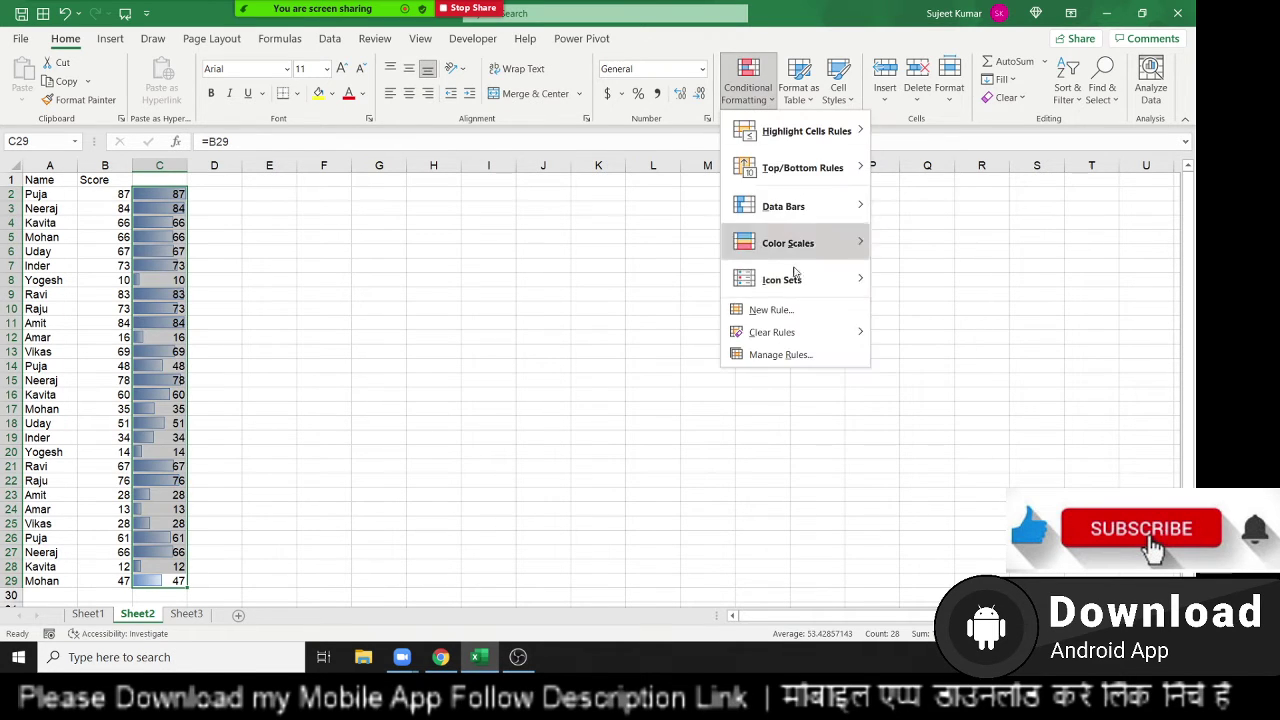
left_click(804, 357)
double_click(469, 168)
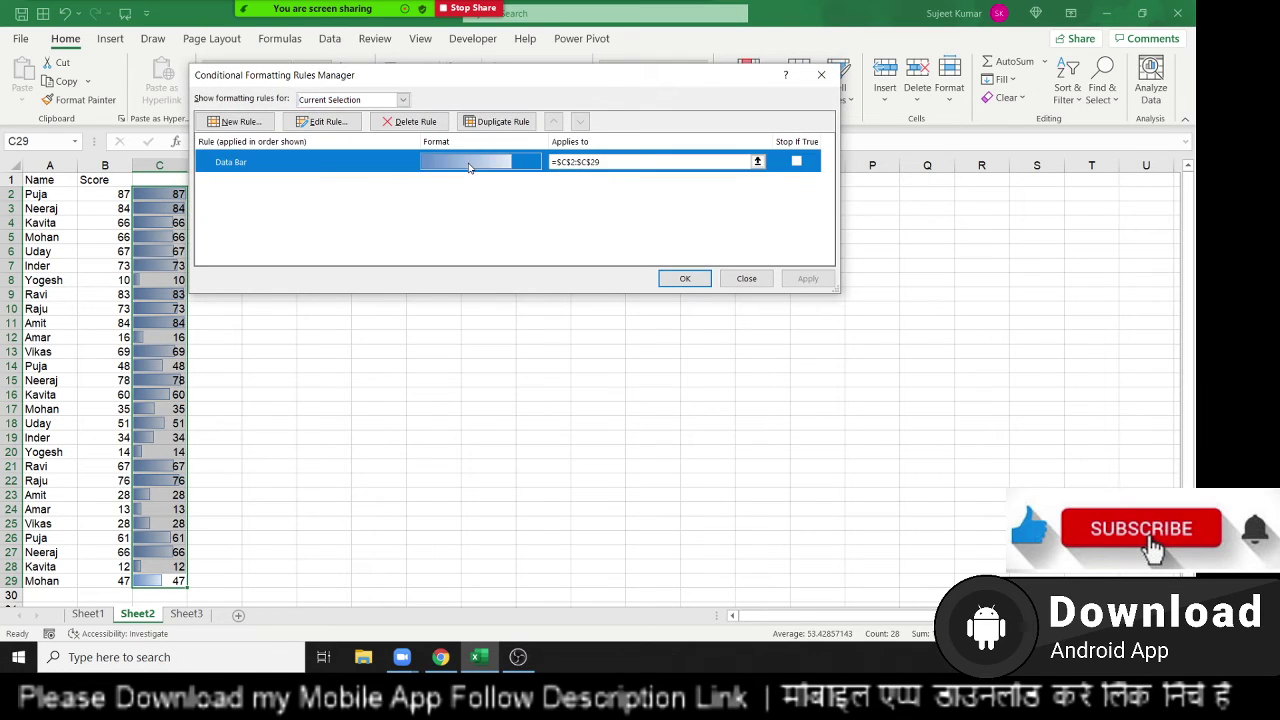
left_click_drag(600, 18, 840, 86)
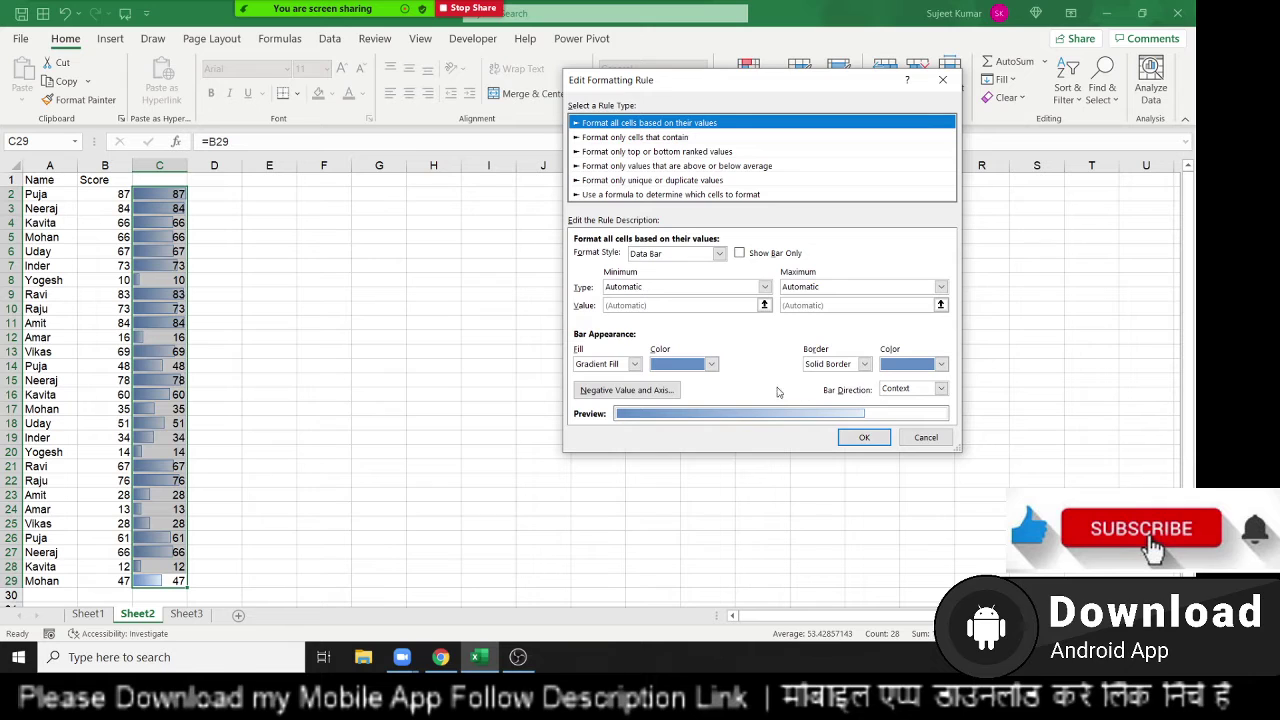
left_click(738, 254)
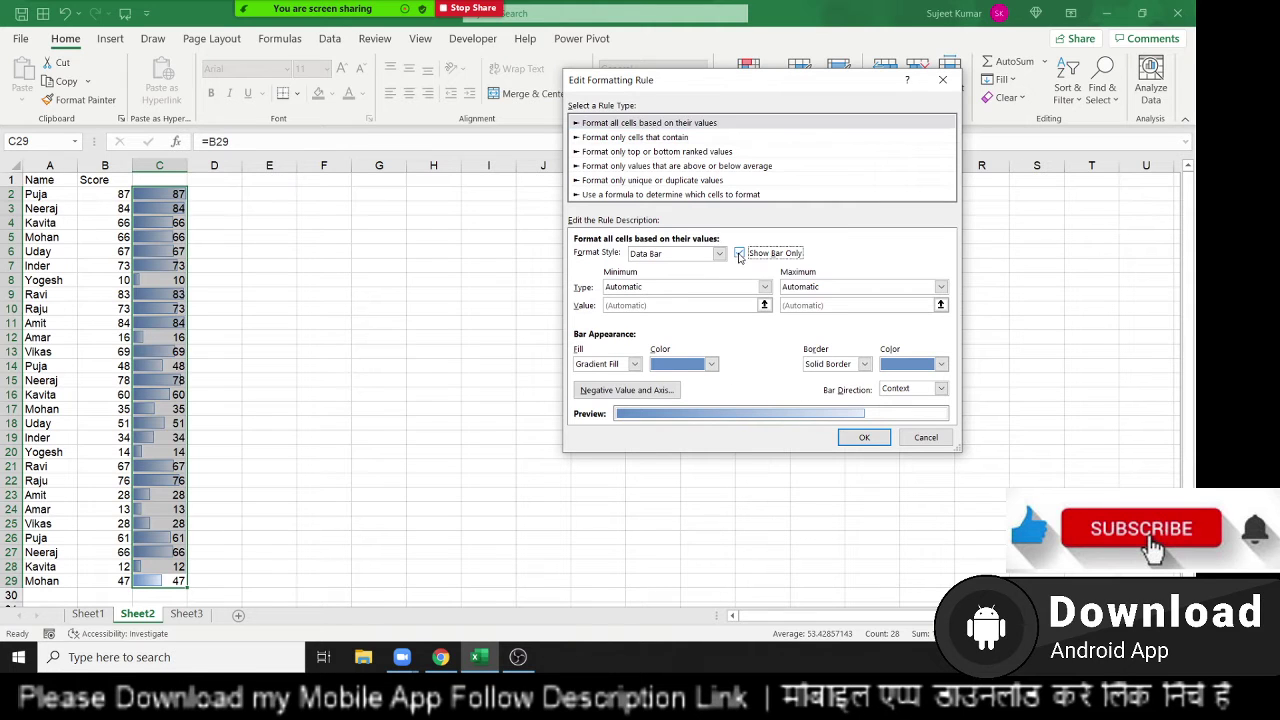
left_click(864, 437)
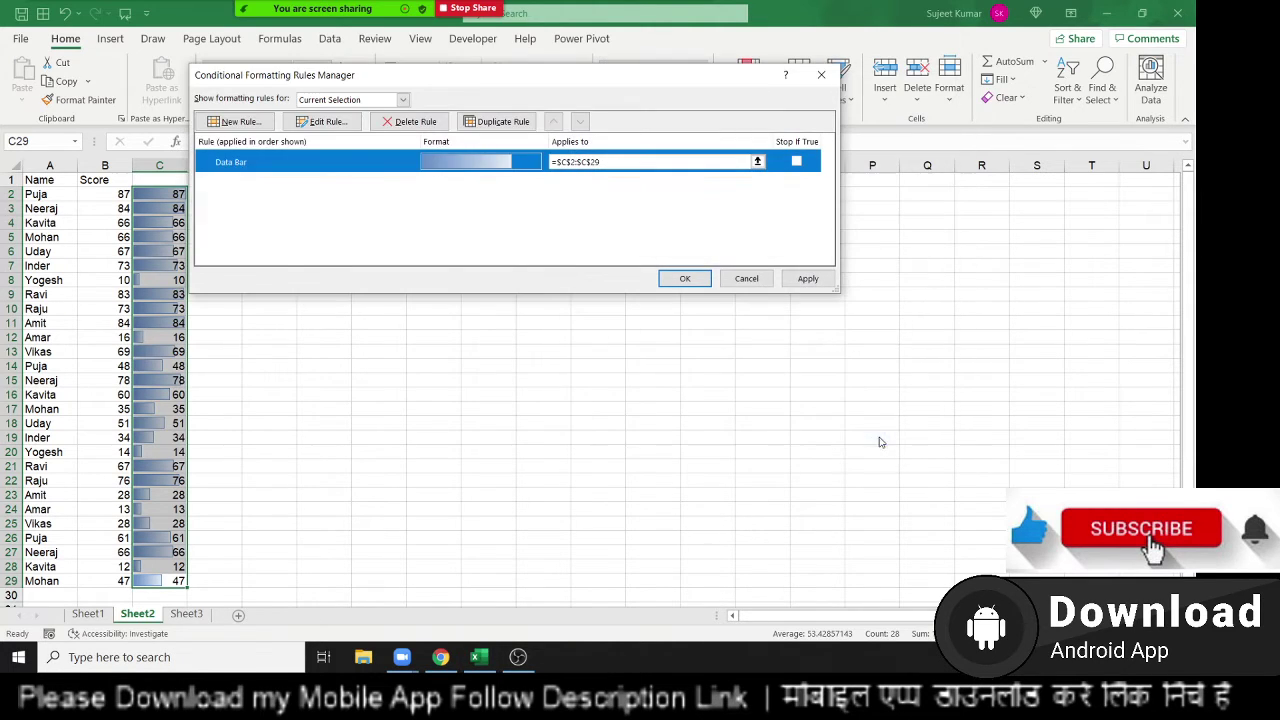
left_click(801, 282)
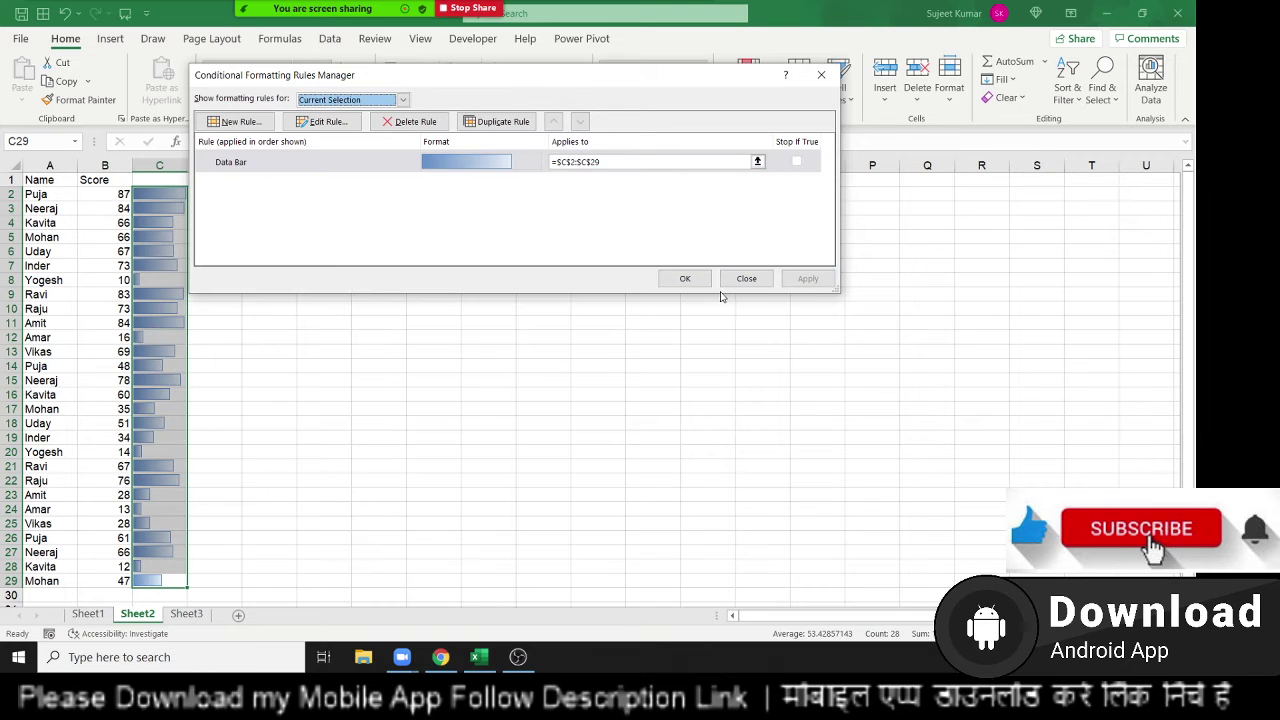
left_click(685, 279)
left_click(630, 468)
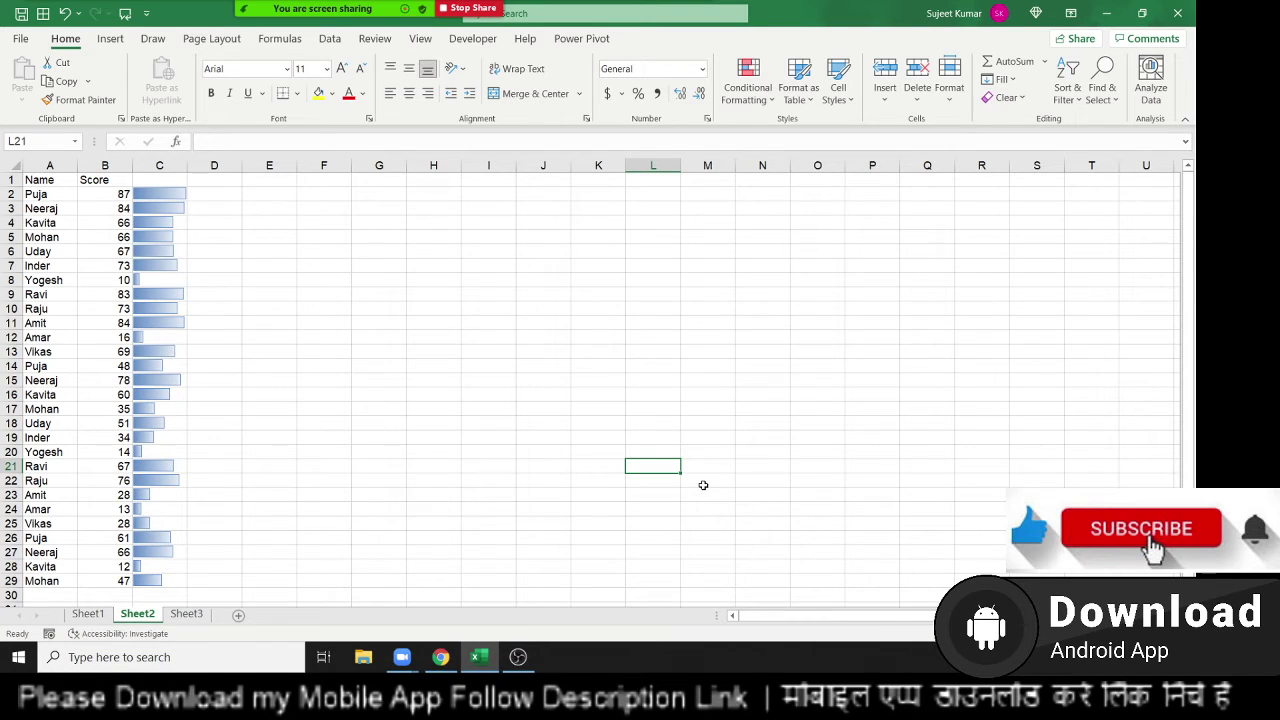
Step: Check cells B2 and C2, dismiss the Zoom More menu, and select header cell C1
scroll(251, 456, "down", 4)
scroll(144, 466, "up", 4)
left_click(117, 194)
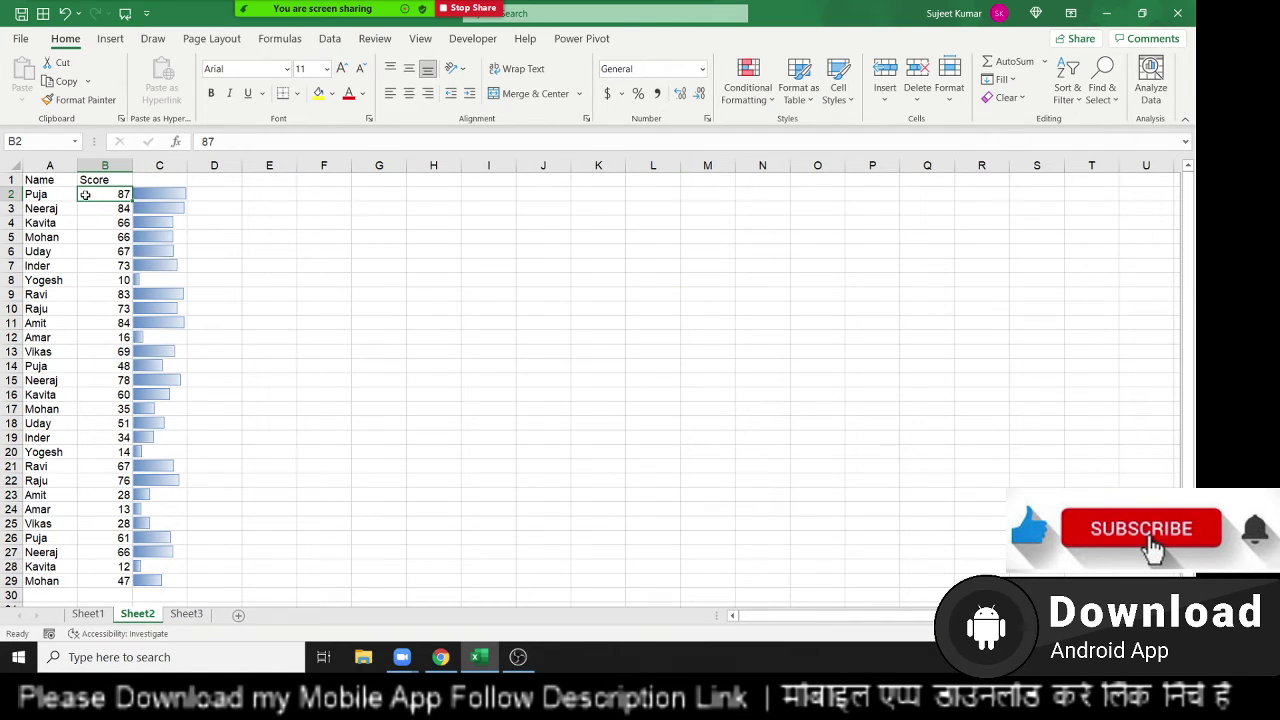
left_click(159, 197)
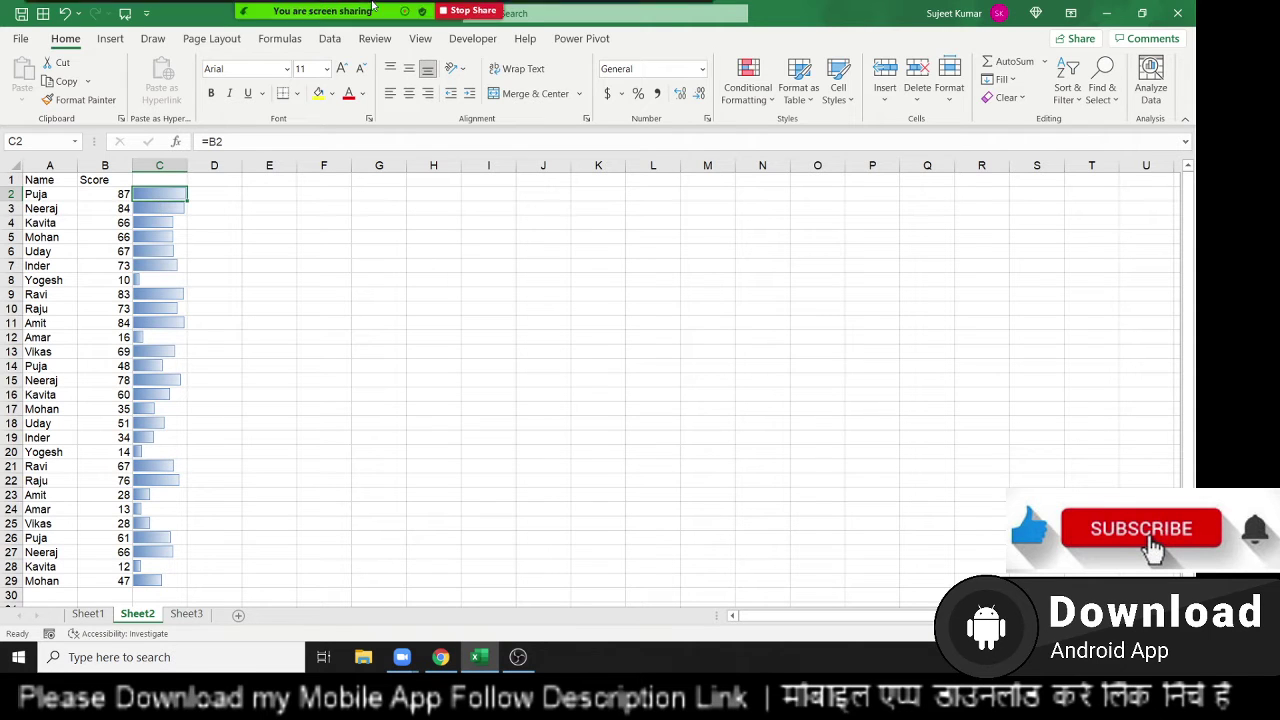
left_click(690, 18)
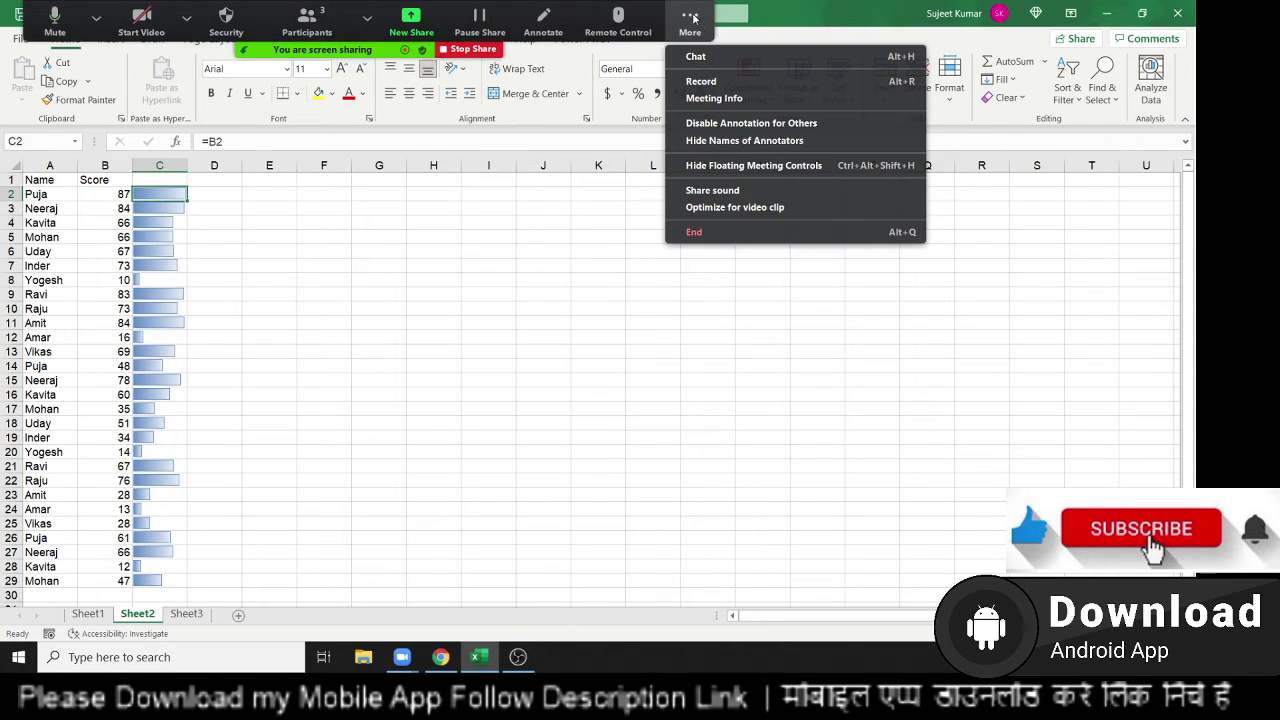
left_click(206, 270)
left_click(159, 180)
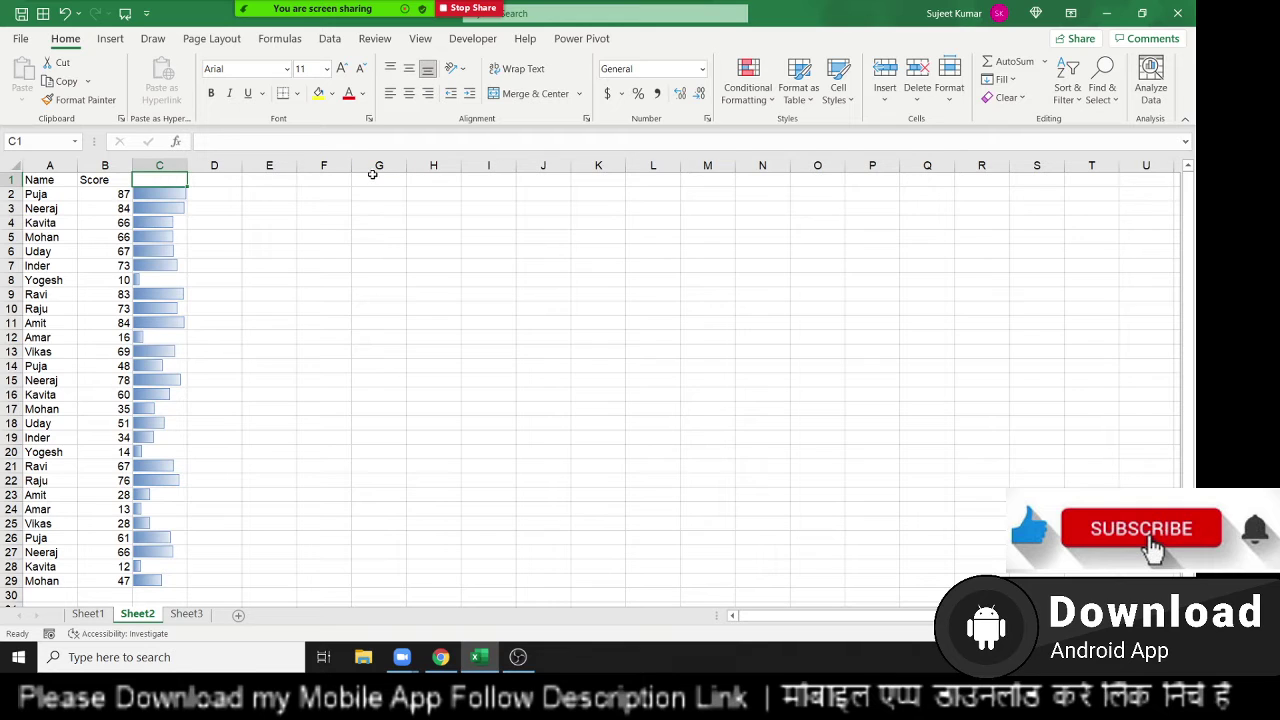
Step: Undo the data bars and re-enter the formula =B2 in cell C2
key("ctrl+z")
key("ctrl+z")
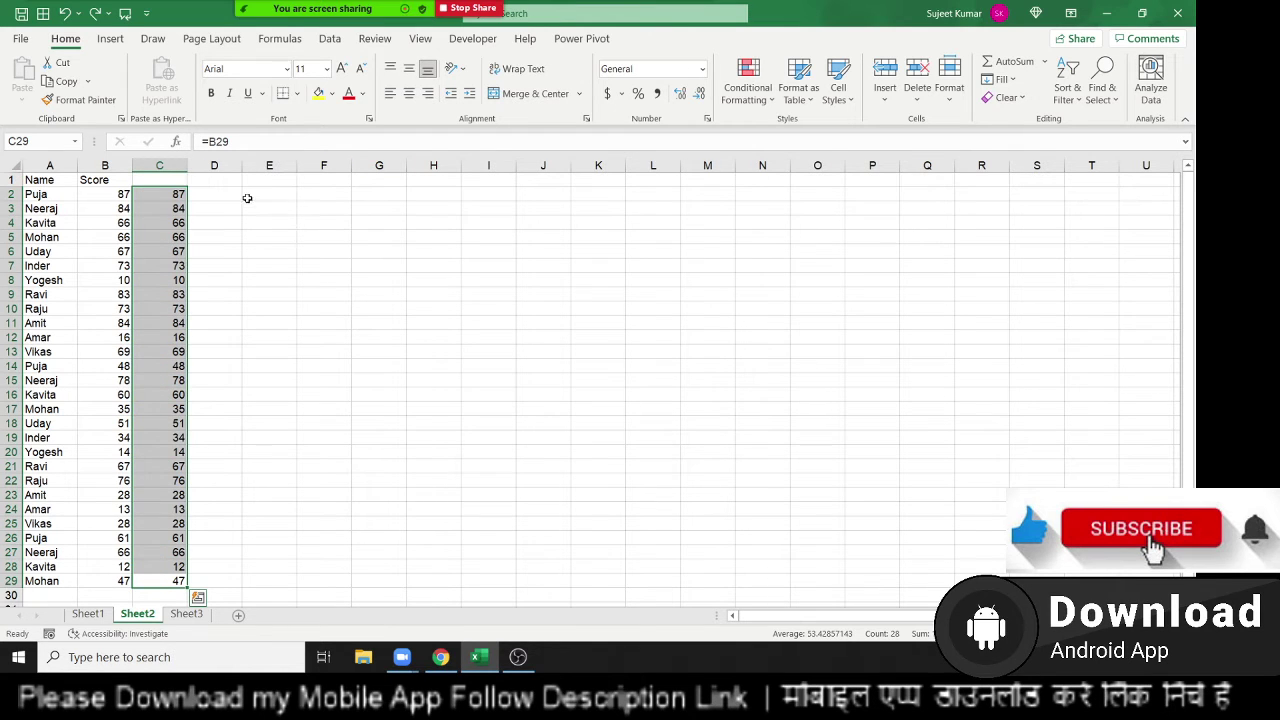
left_click_drag(160, 237, 160, 194)
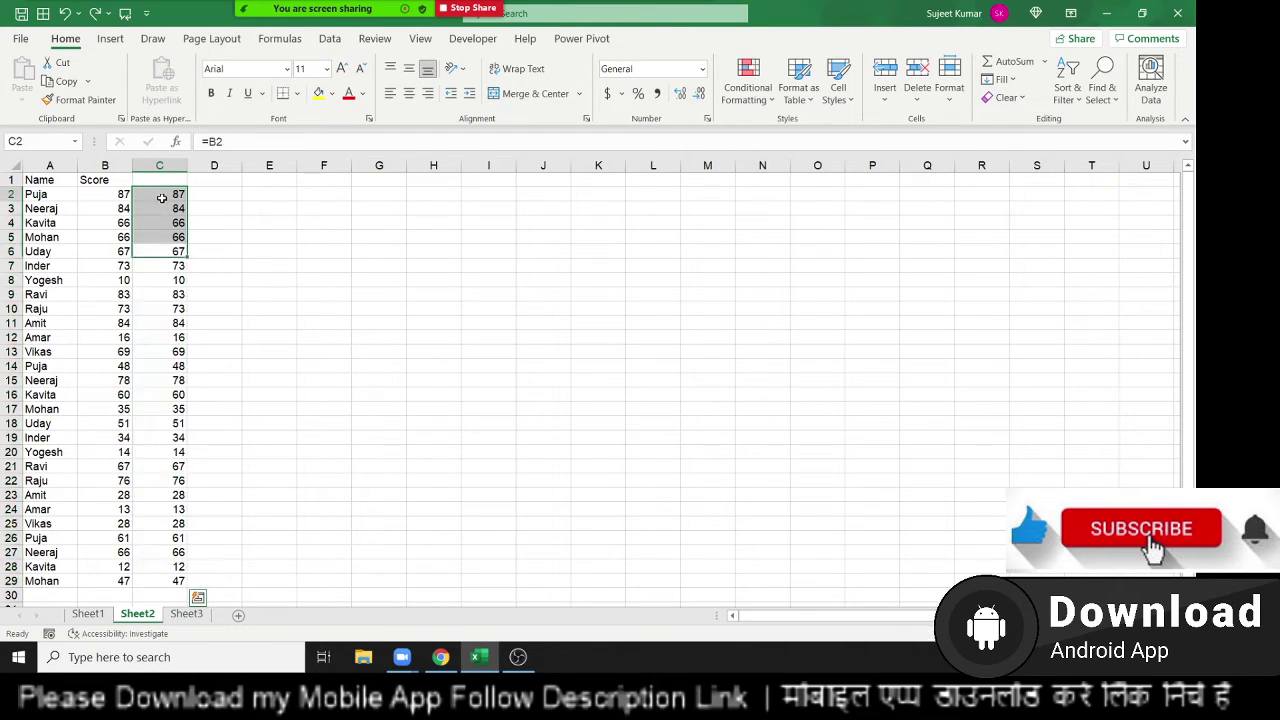
type("=")
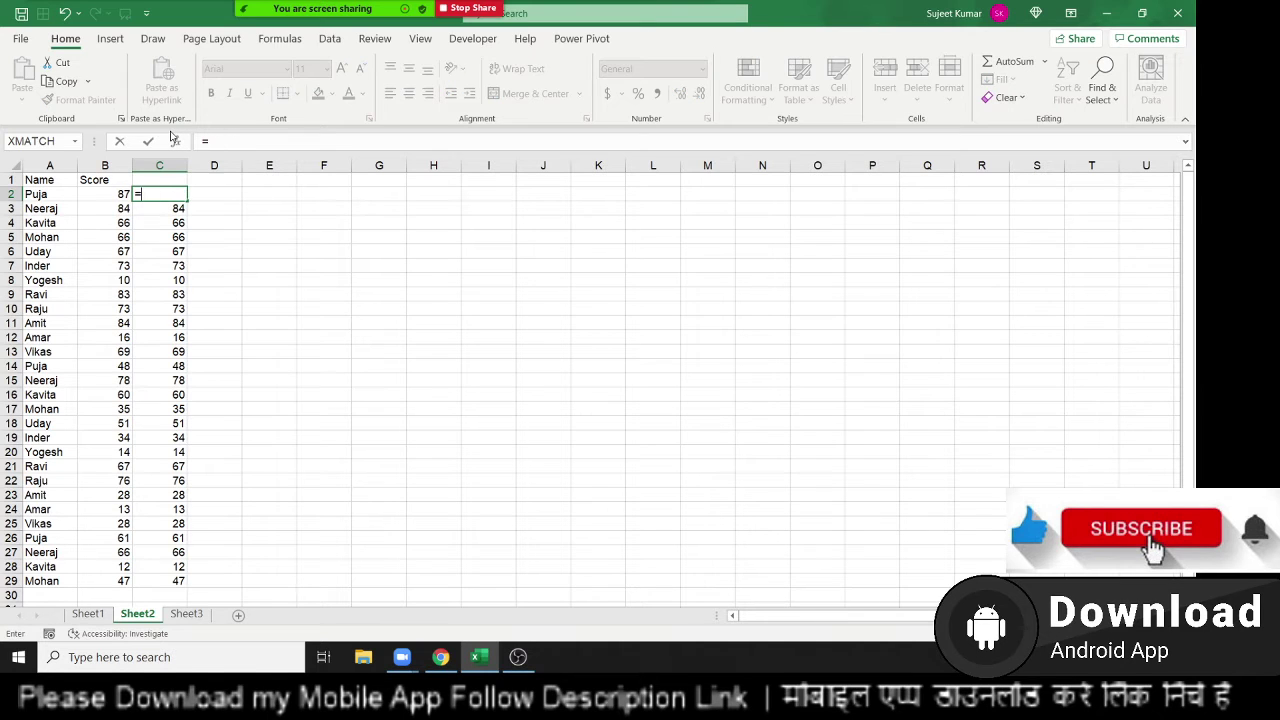
left_click(116, 193)
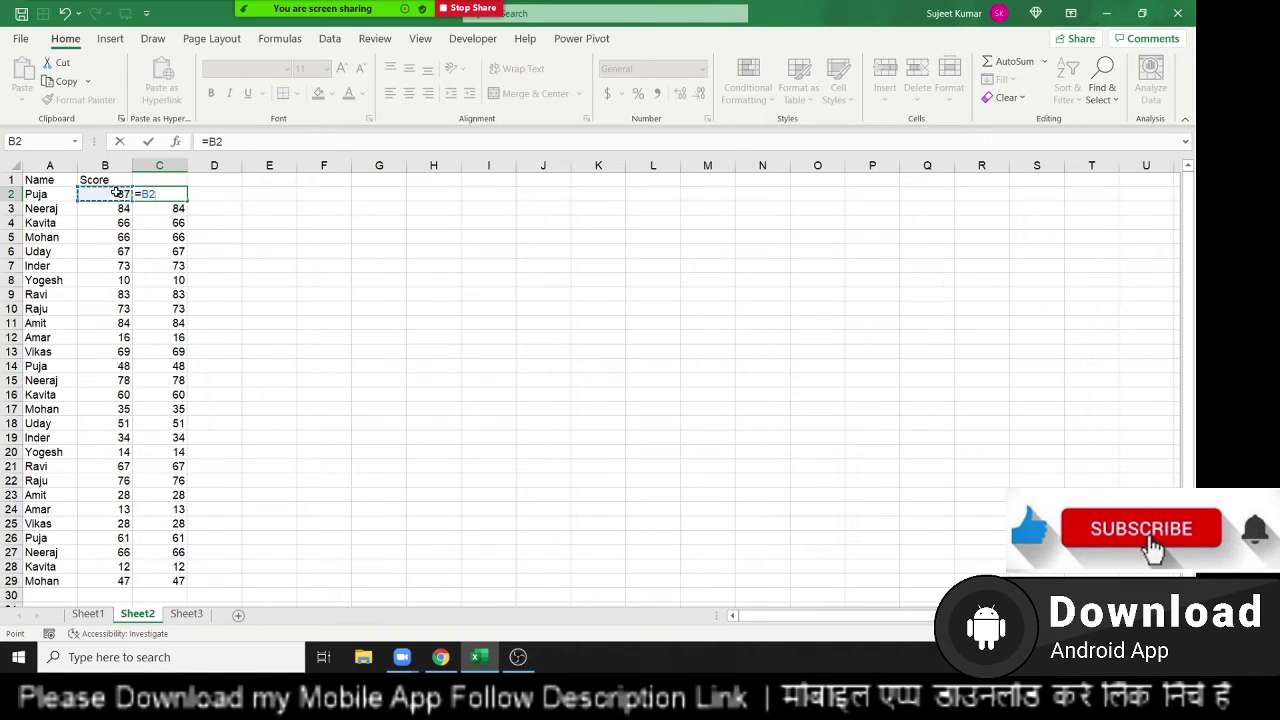
key("Return")
Step: Test the link by entering 85 in B2, undo it, and select C2:C29
key("ctrl+Down")
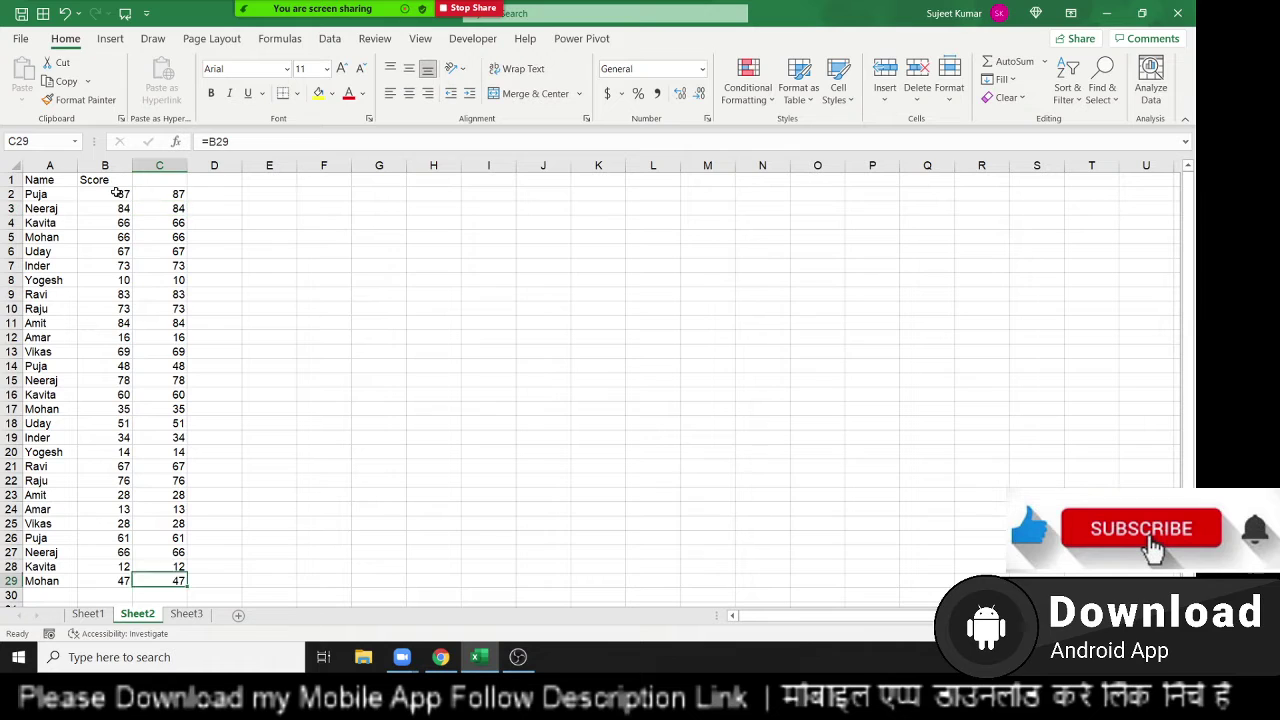
key("ctrl+Up")
key("Left")
type("85")
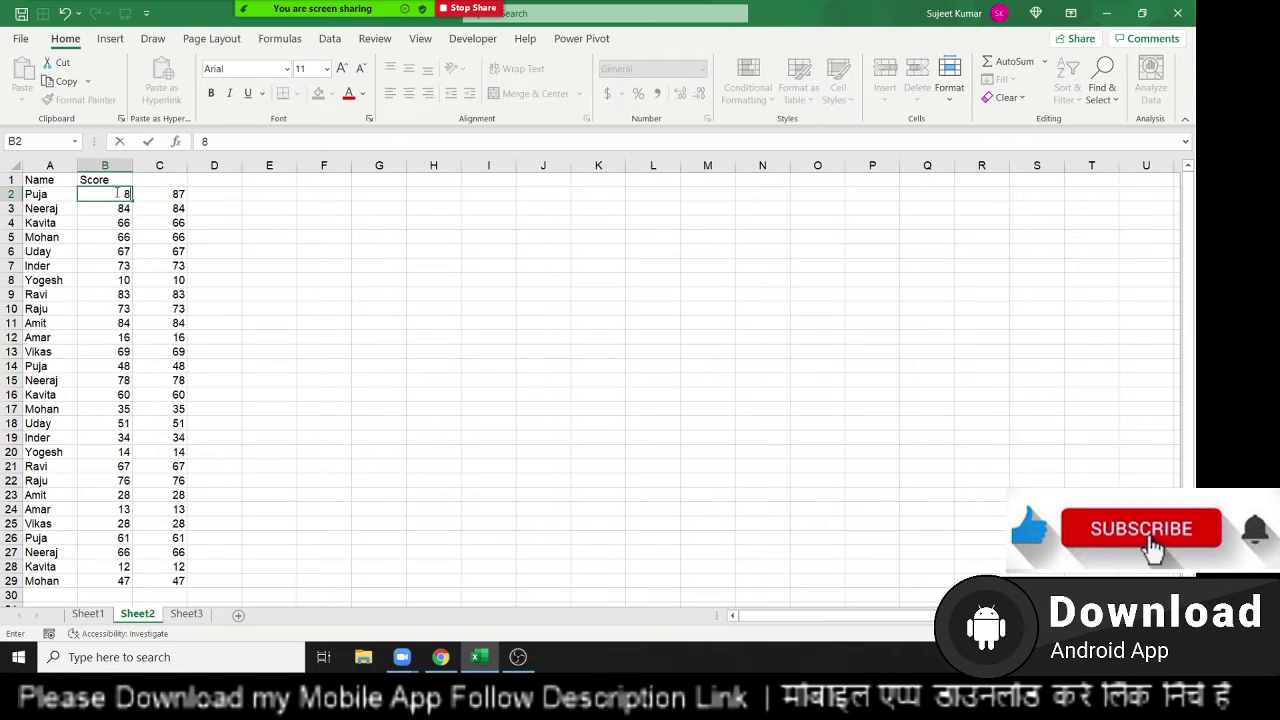
key("Return")
key("ctrl+z")
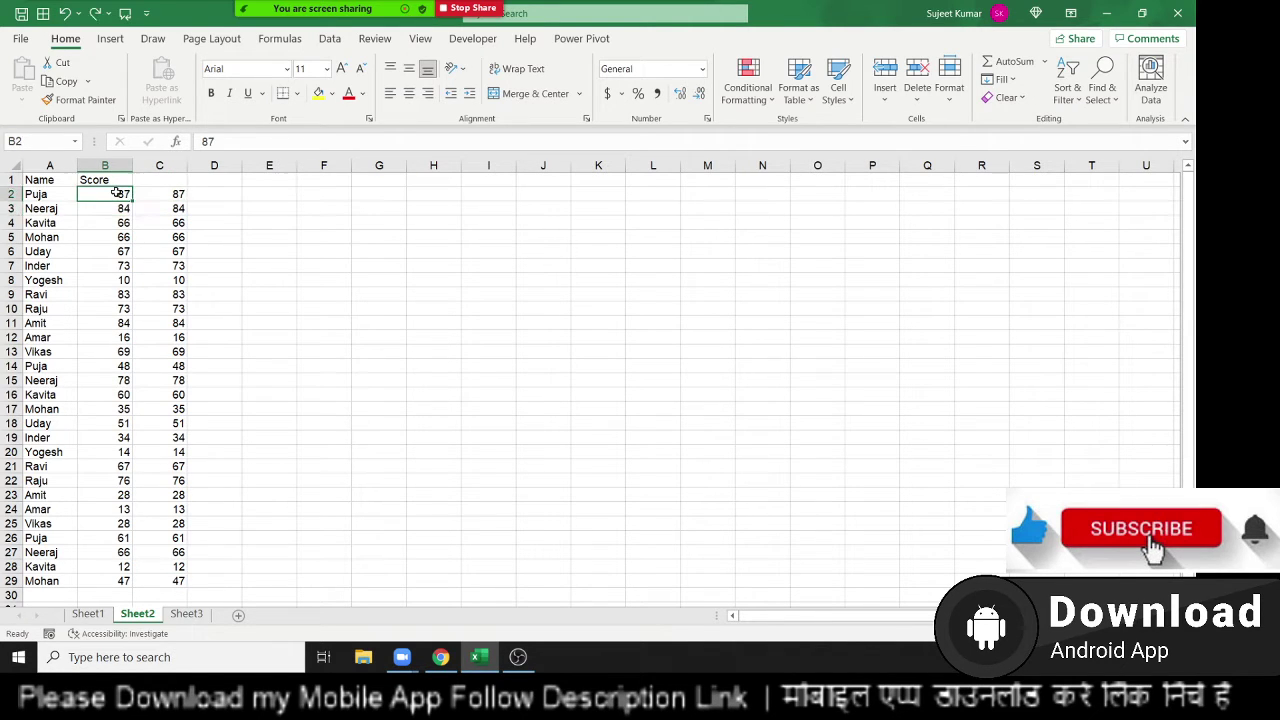
key("Right")
key("ctrl+shift+Down")
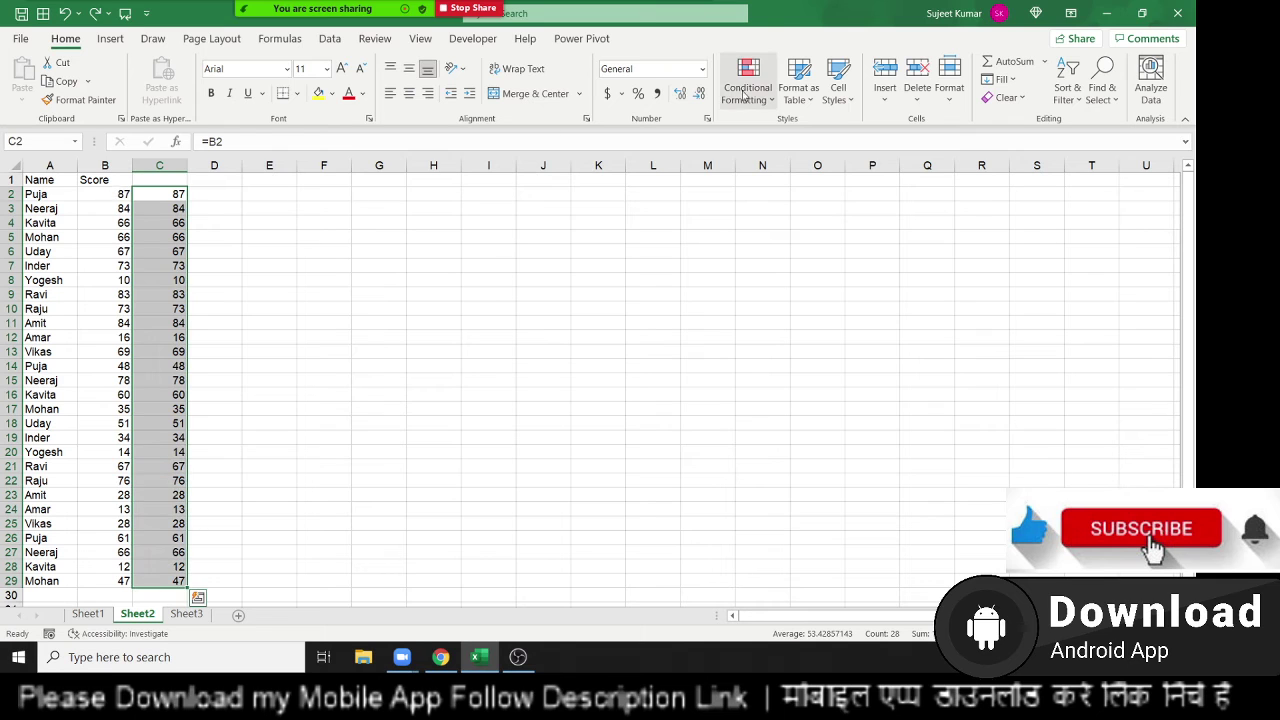
Step: Apply blue gradient data bars to C2:C29, review the rule's bar and axis options, then cancel
left_click(748, 80)
mouse_move(783, 206)
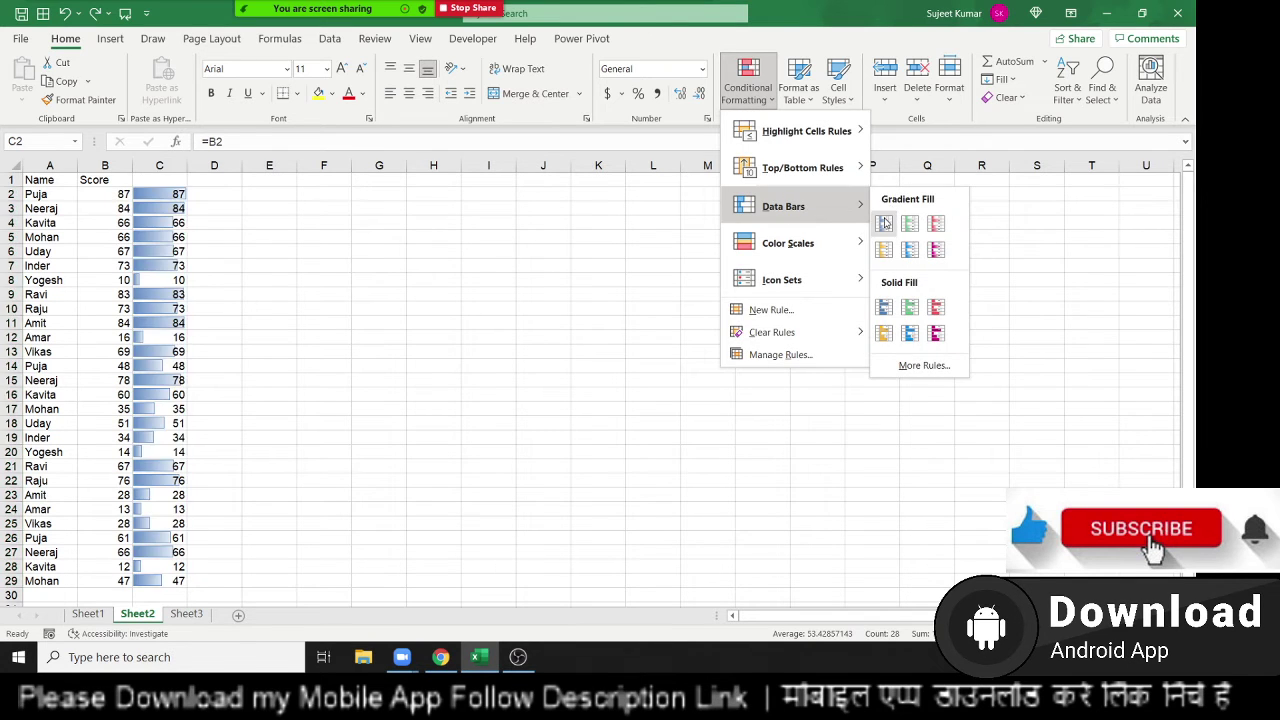
left_click(885, 224)
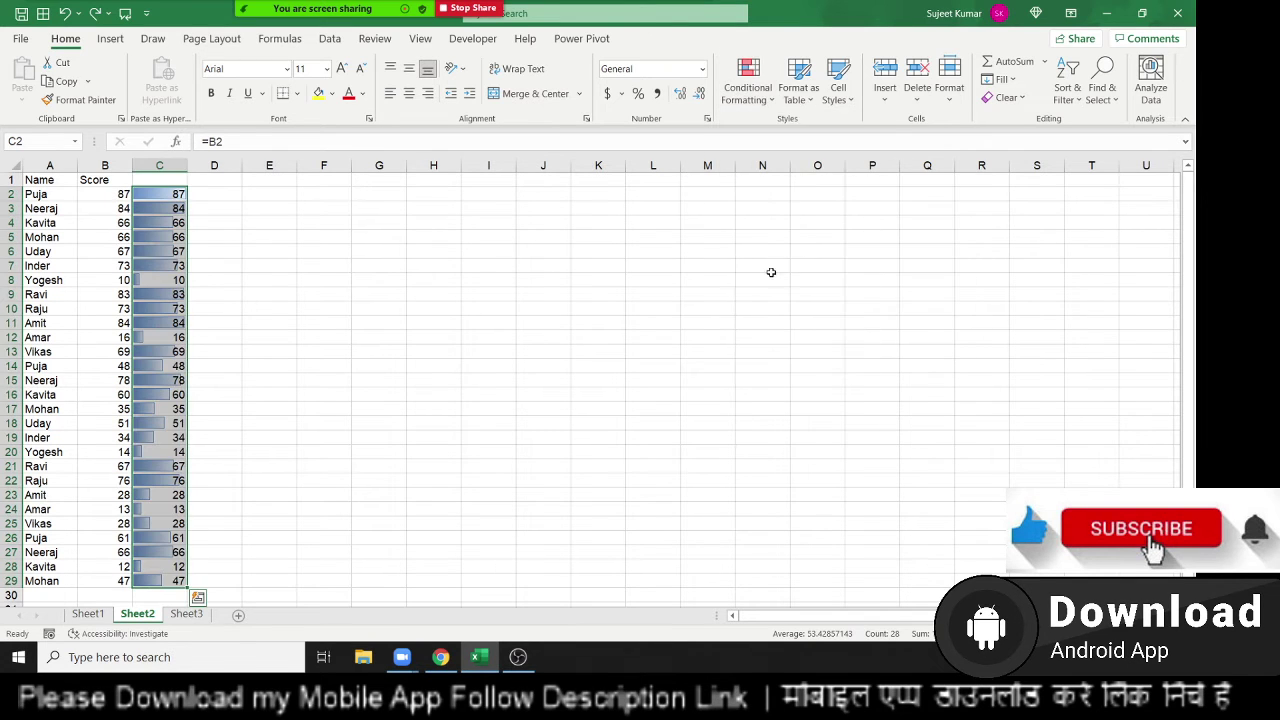
left_click(748, 85)
left_click(768, 354)
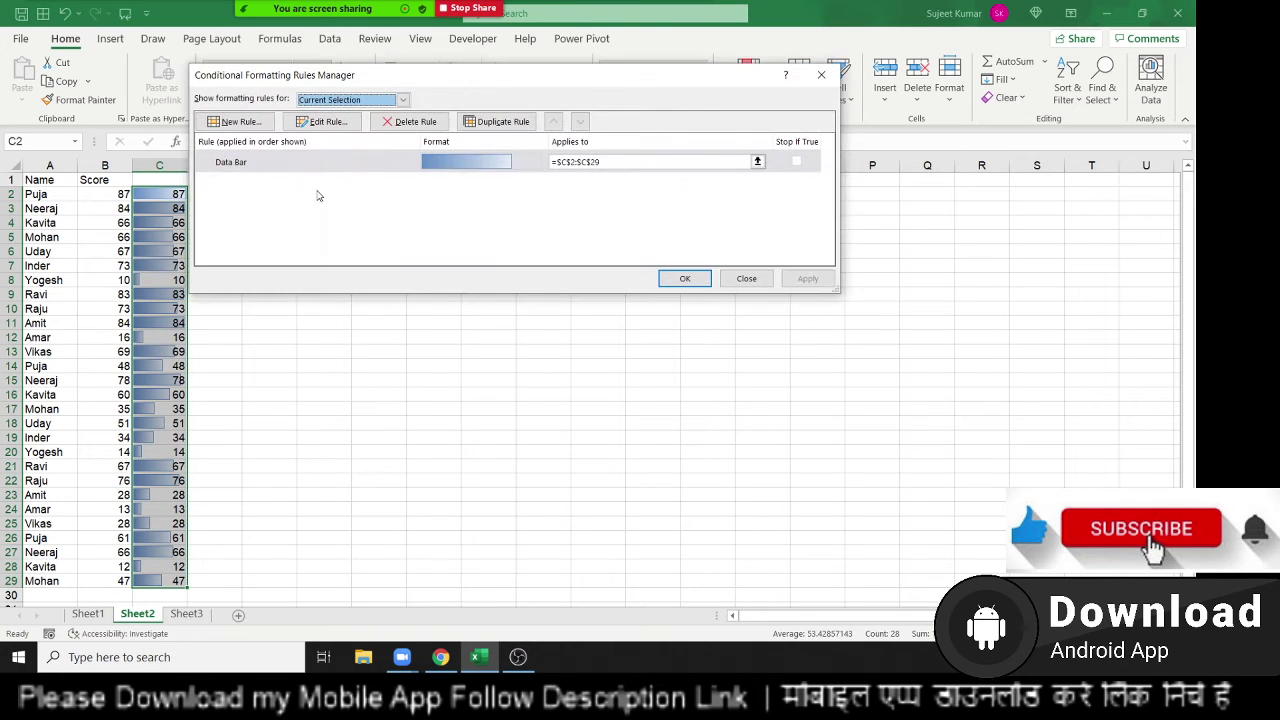
double_click(320, 170)
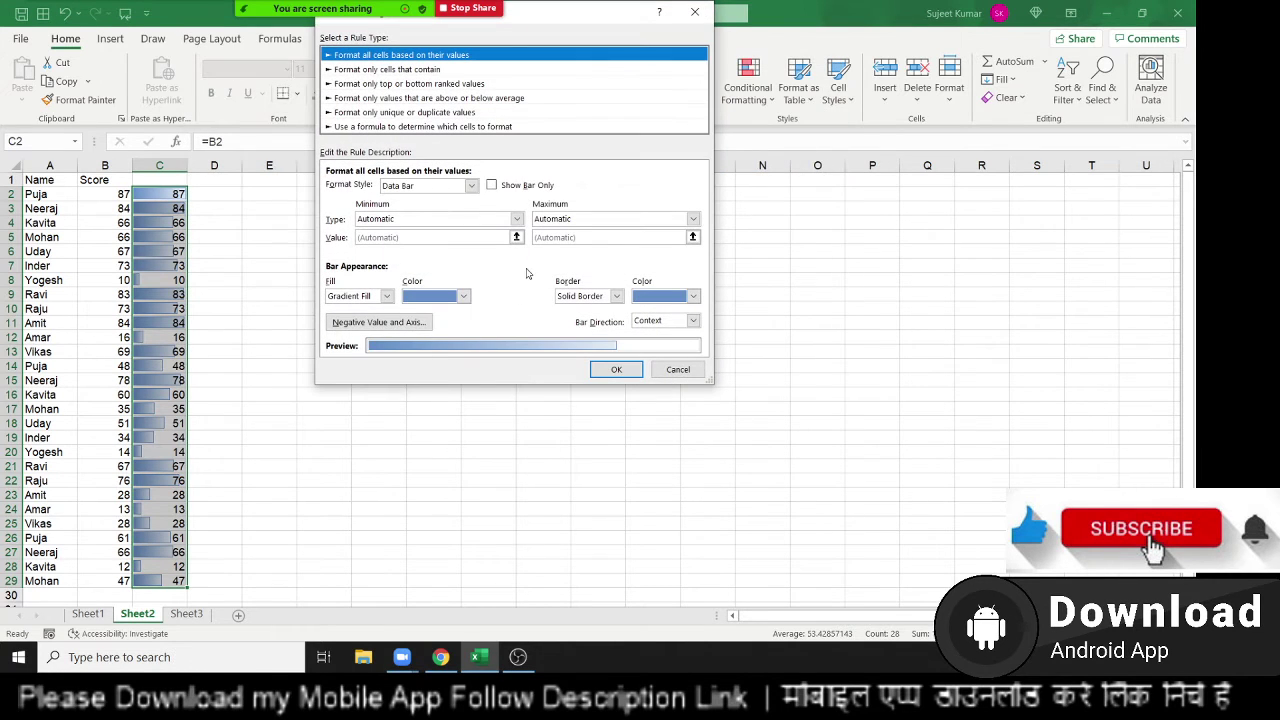
left_click(509, 190)
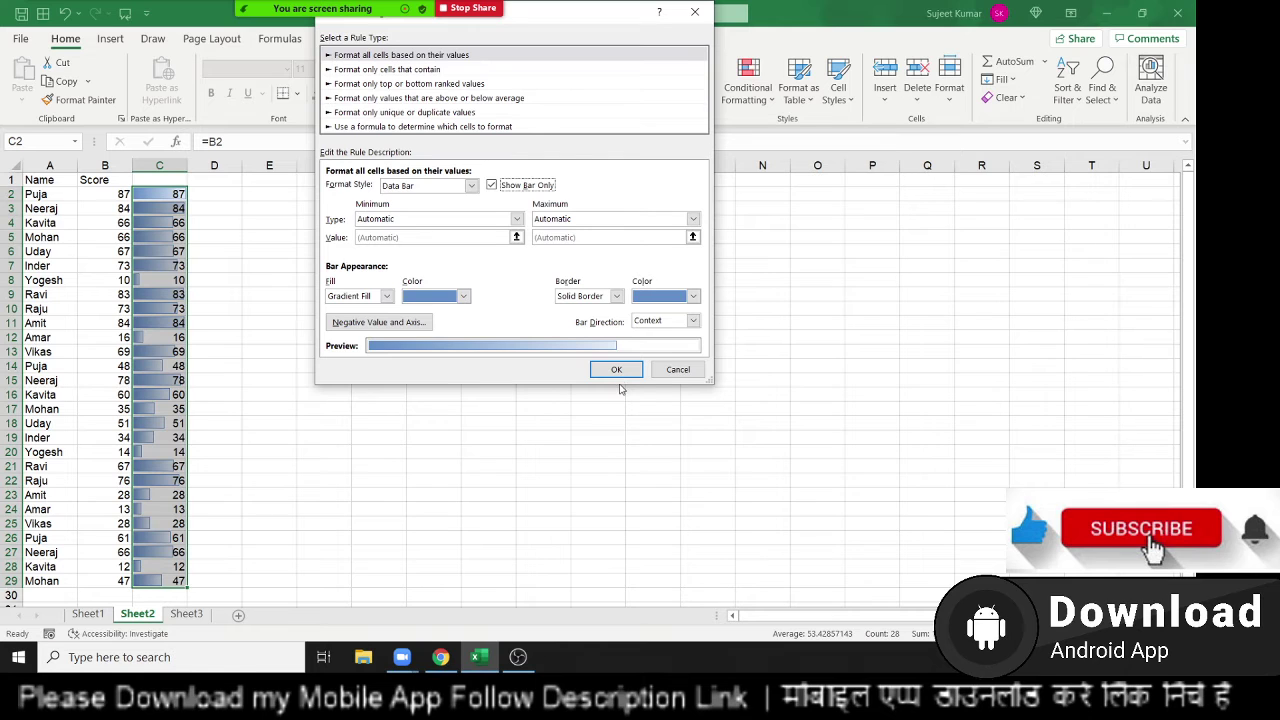
left_click(341, 328)
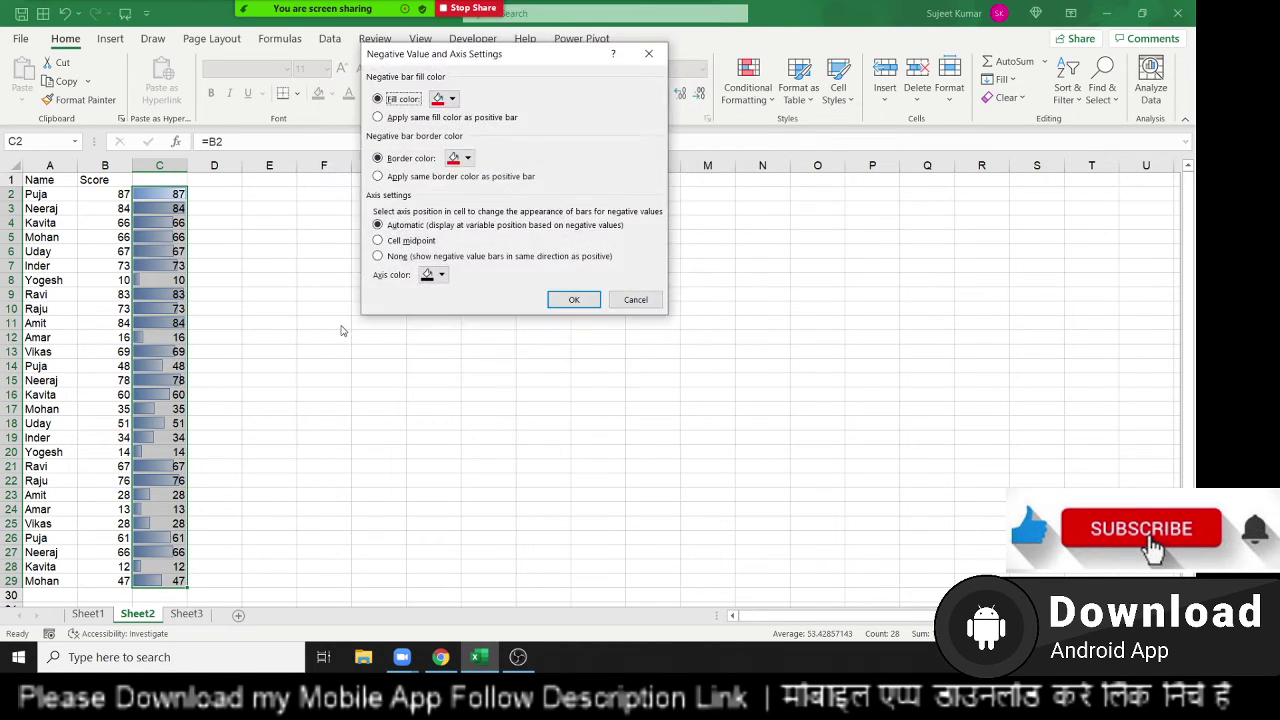
left_click(640, 302)
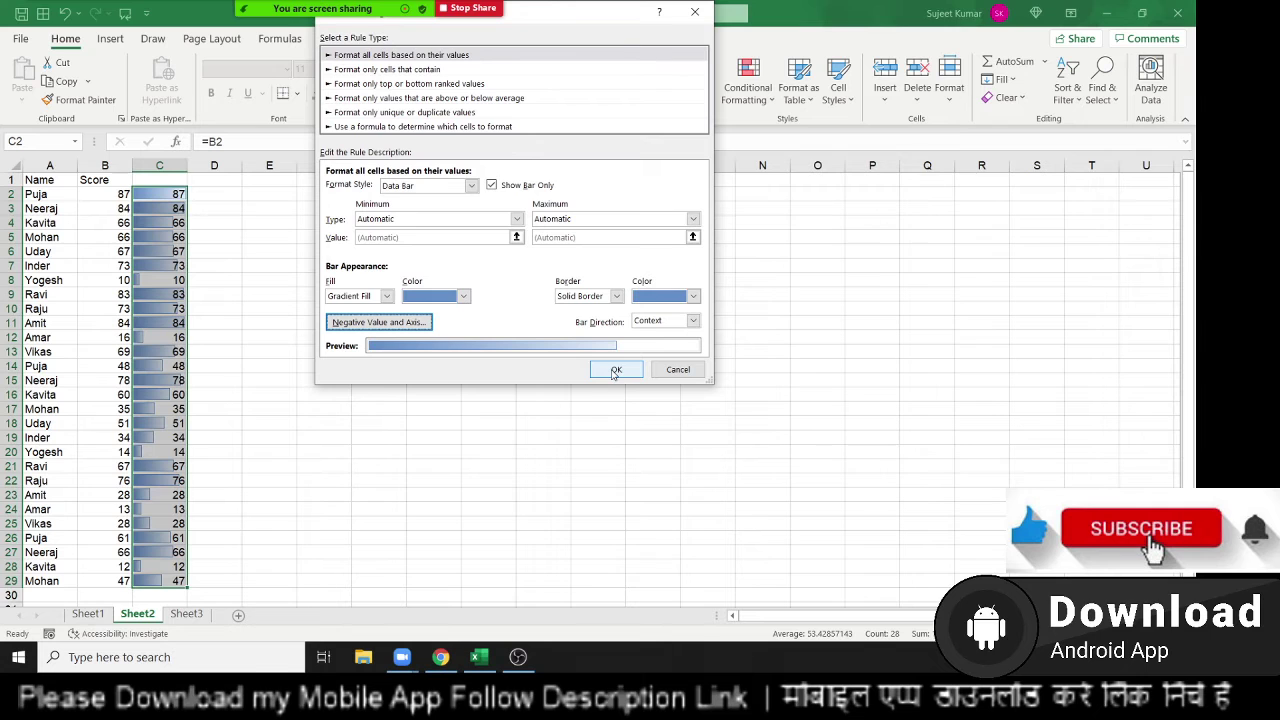
left_click(693, 371)
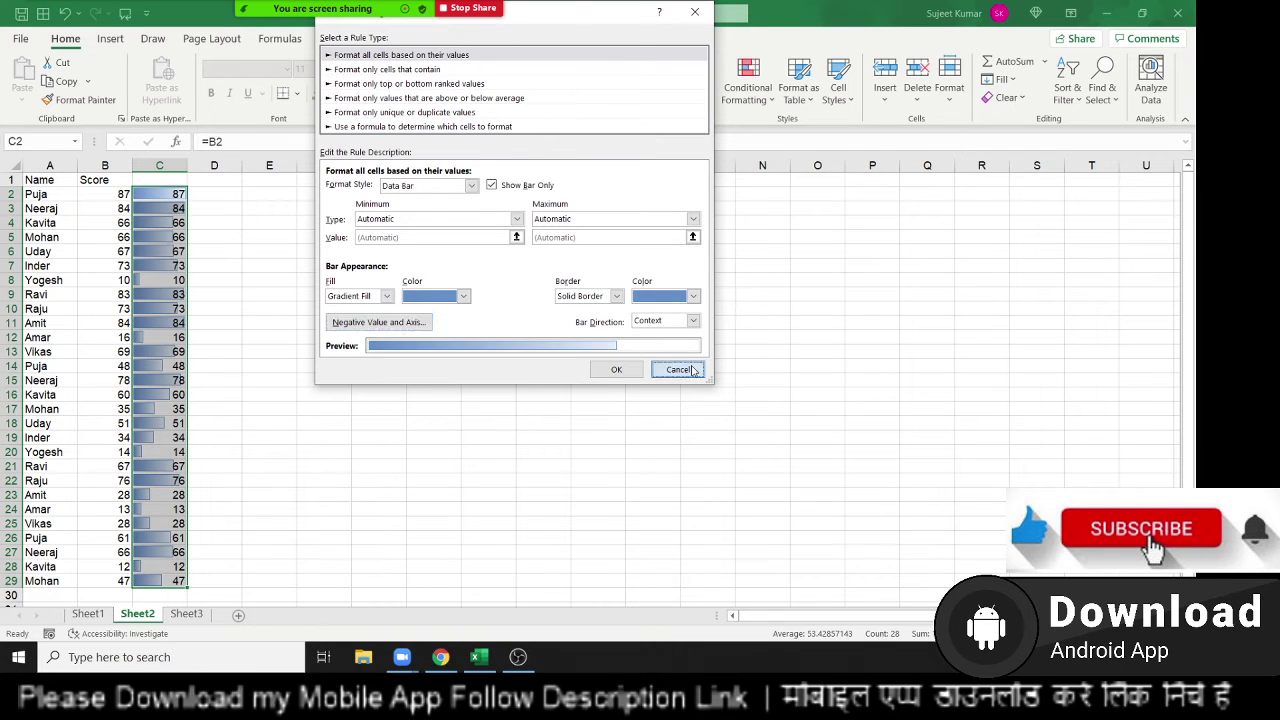
left_click(752, 279)
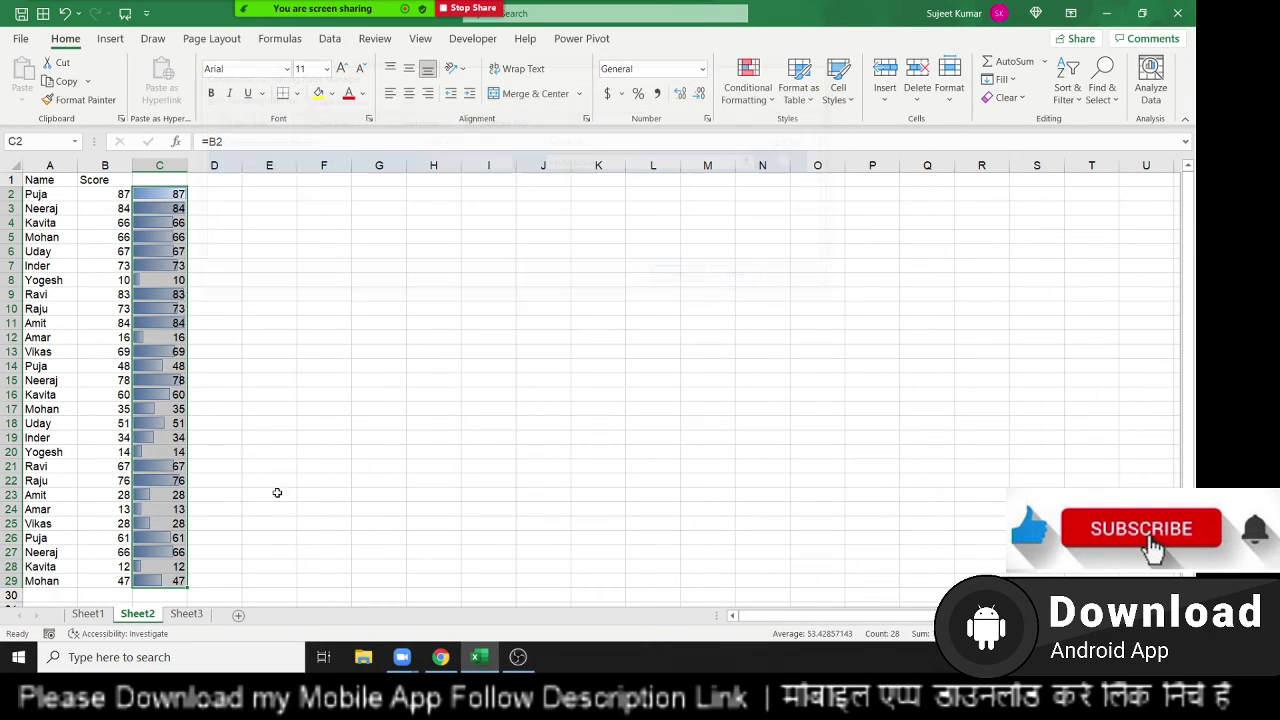
Step: On Sheet1, insert a blank column at C
left_click(88, 614)
left_click(160, 165)
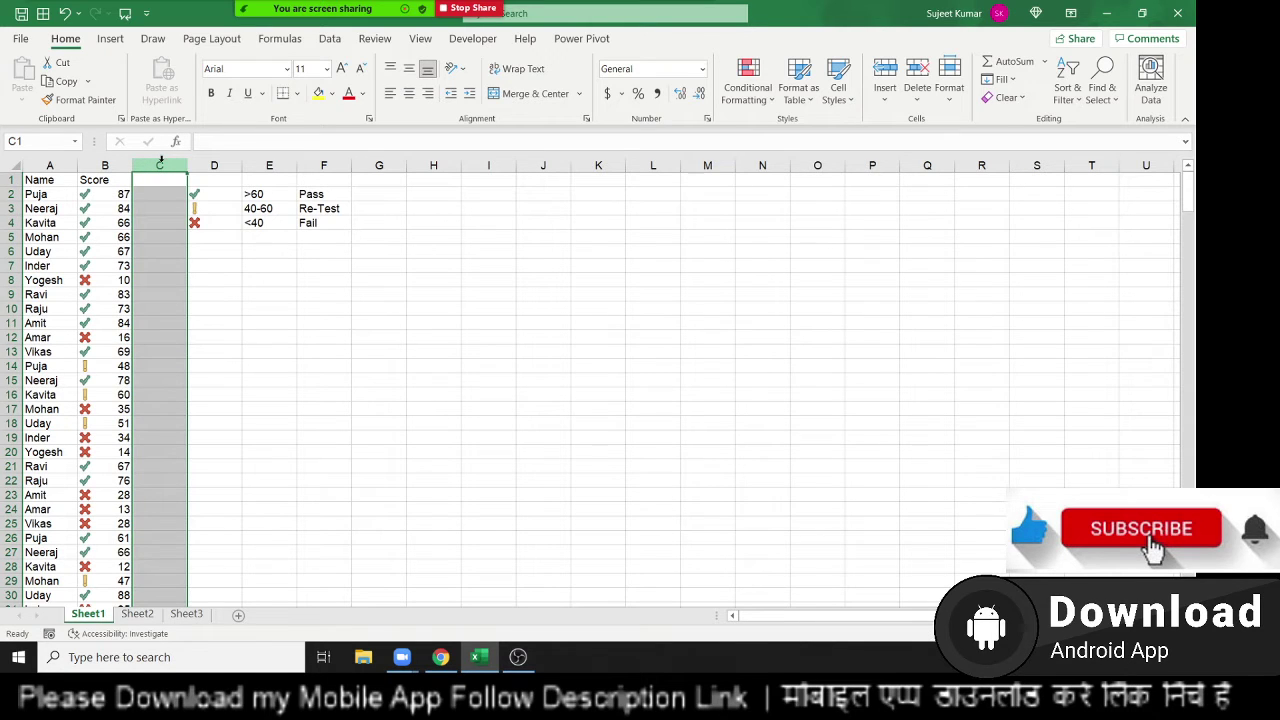
left_click(209, 309)
left_click(159, 165)
key("ctrl+shift+plus")
Step: Enter =B2 in C2, fill it down, undo the fill, and select the Score column
left_click(165, 181)
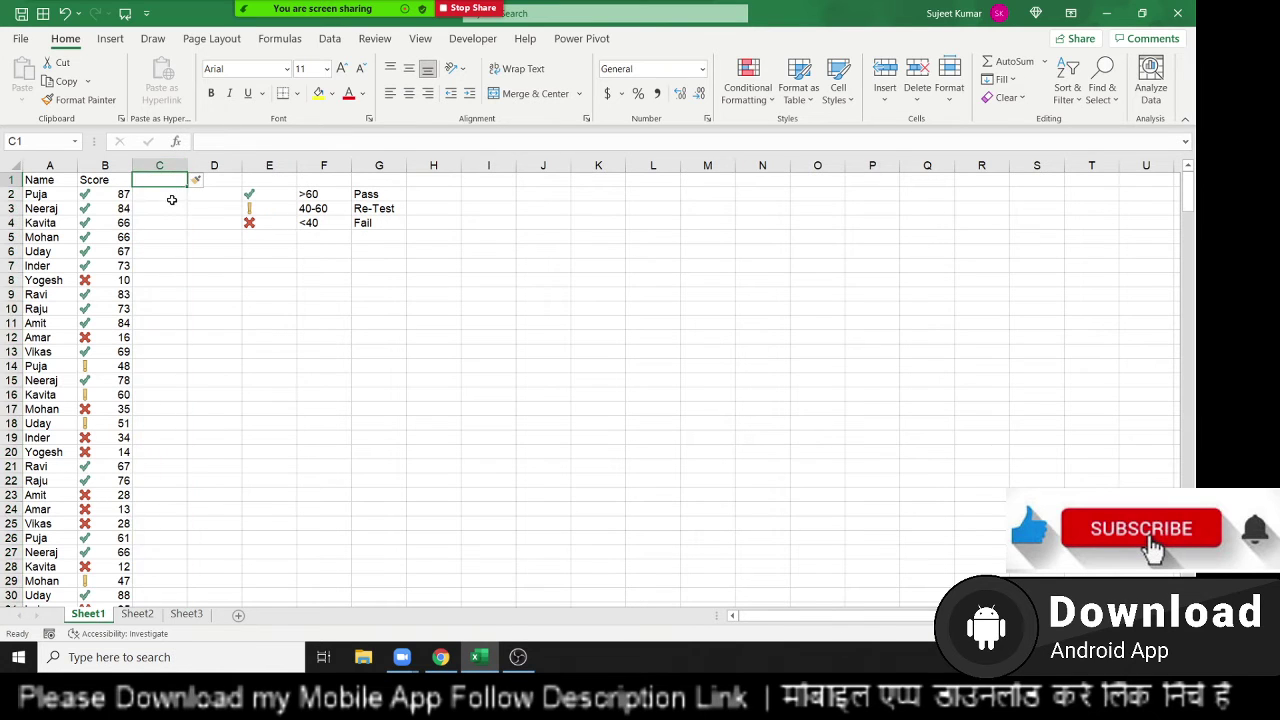
left_click(169, 198)
type("=")
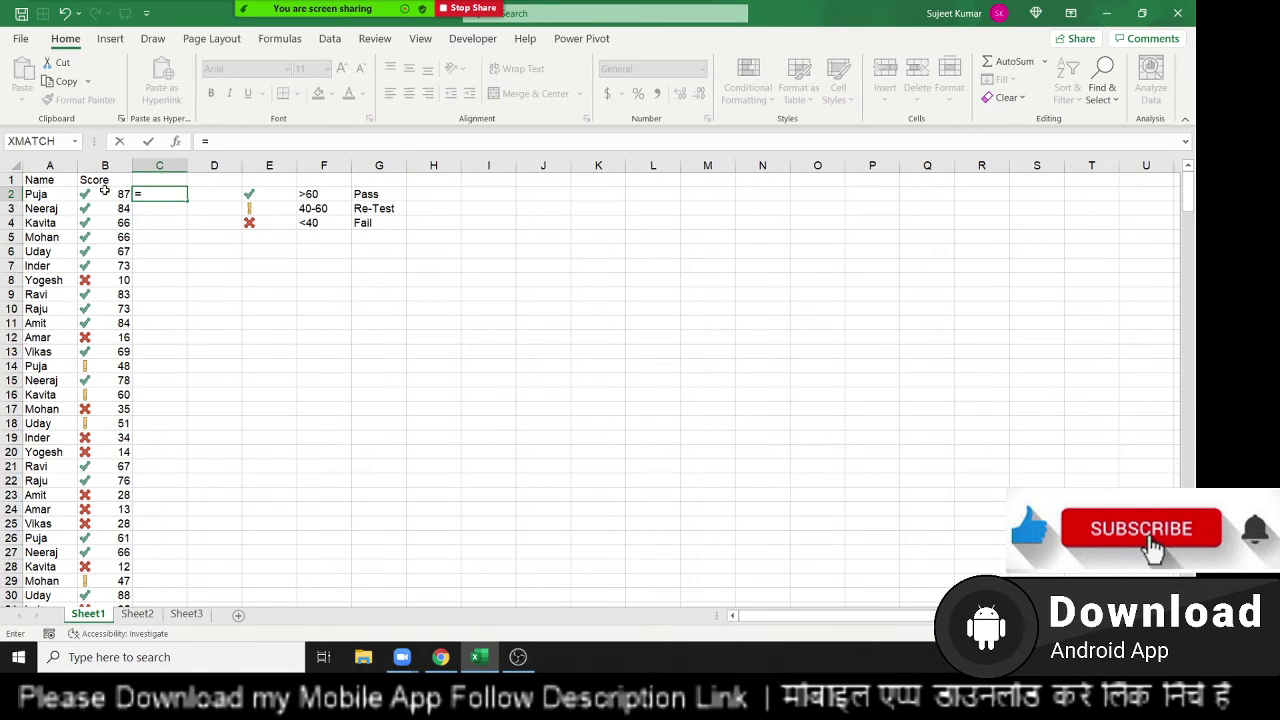
left_click(104, 192)
key("Return")
key("Up")
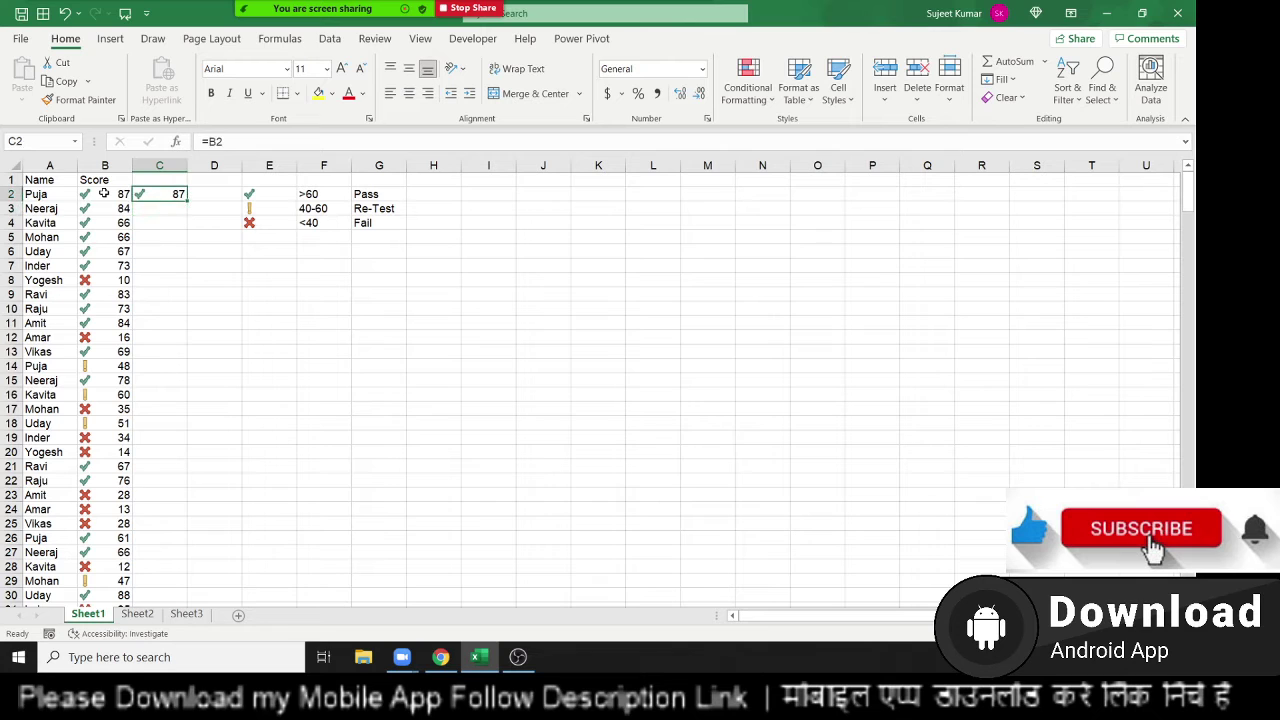
double_click(188, 201)
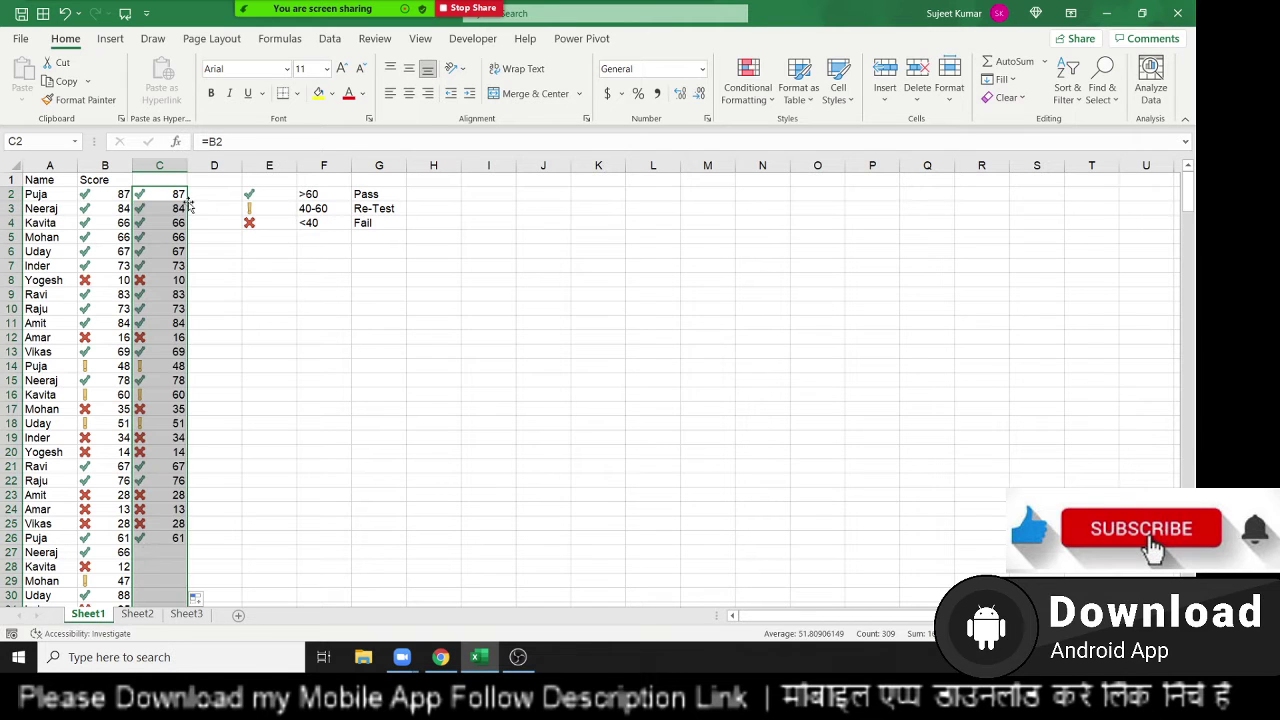
key("ctrl+Down")
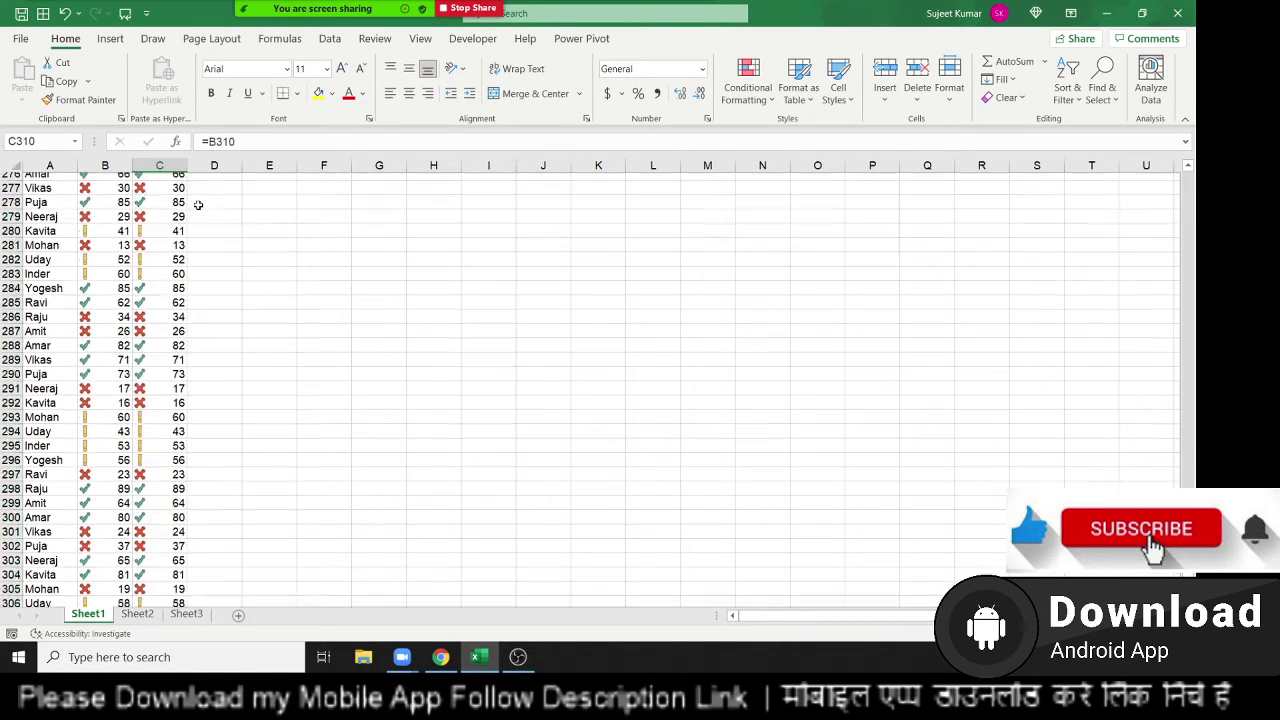
key("ctrl+Up")
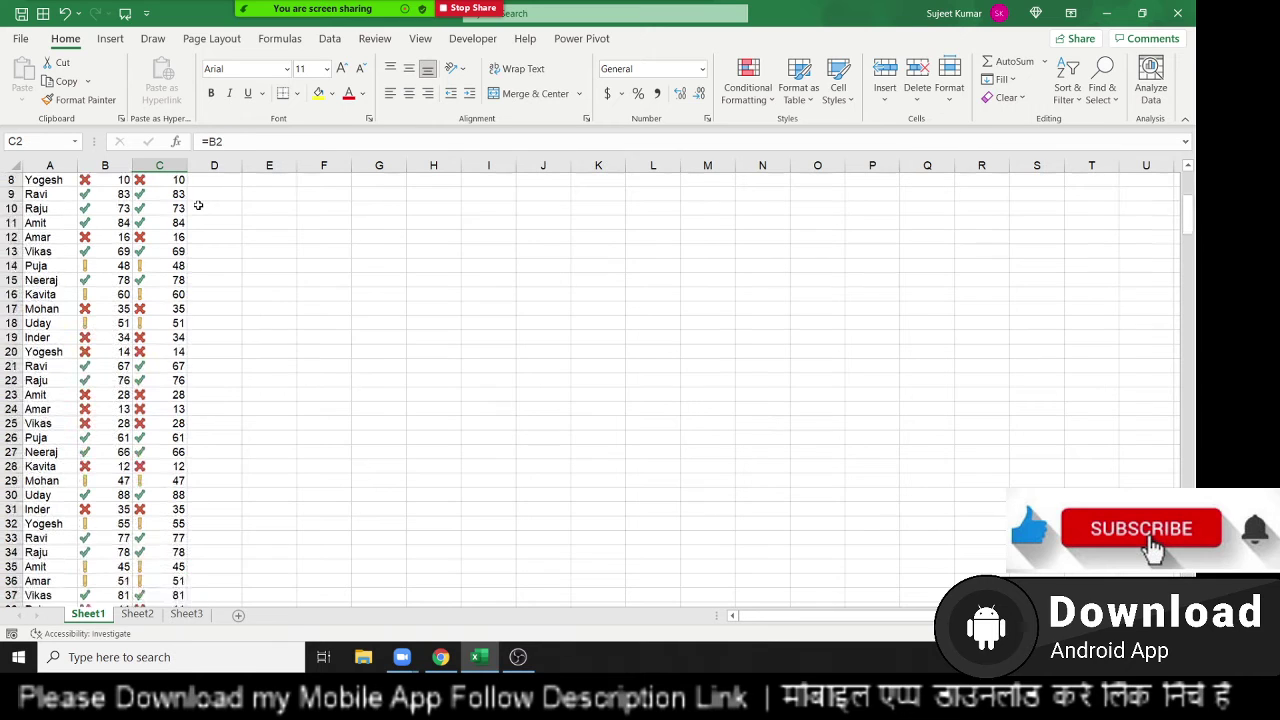
key("ctrl+z")
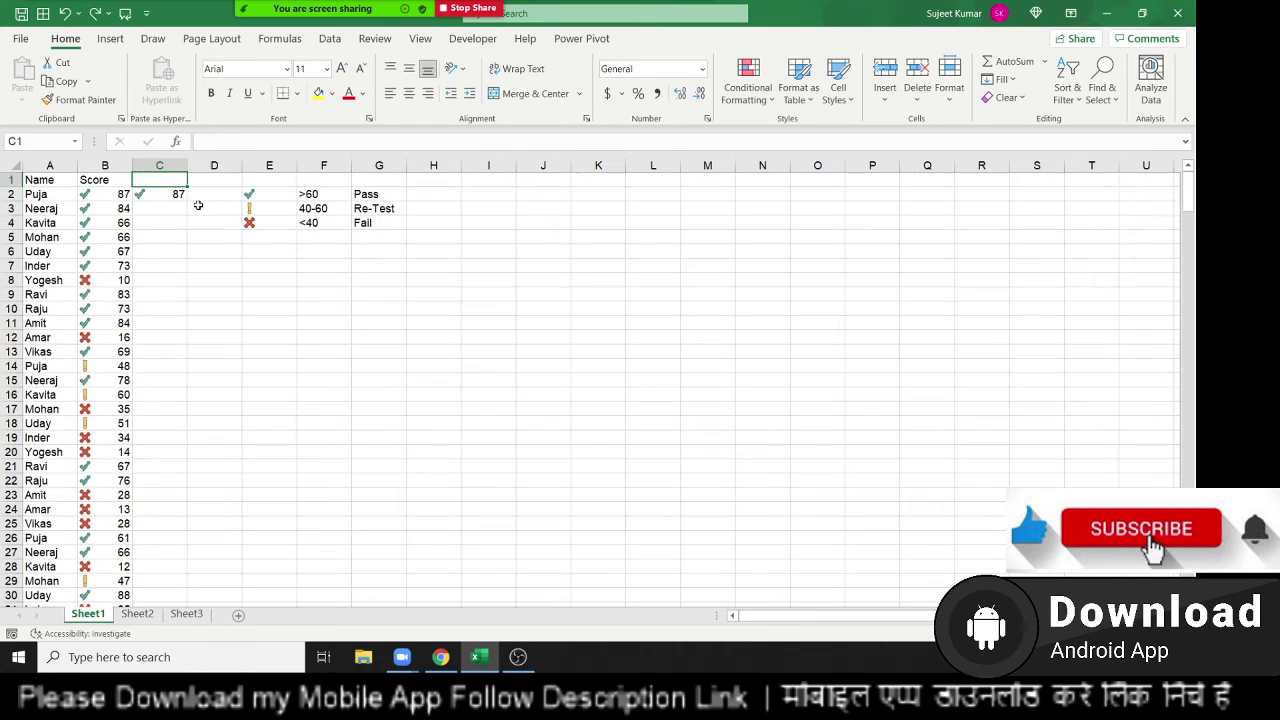
scroll(198, 205, "up", 1)
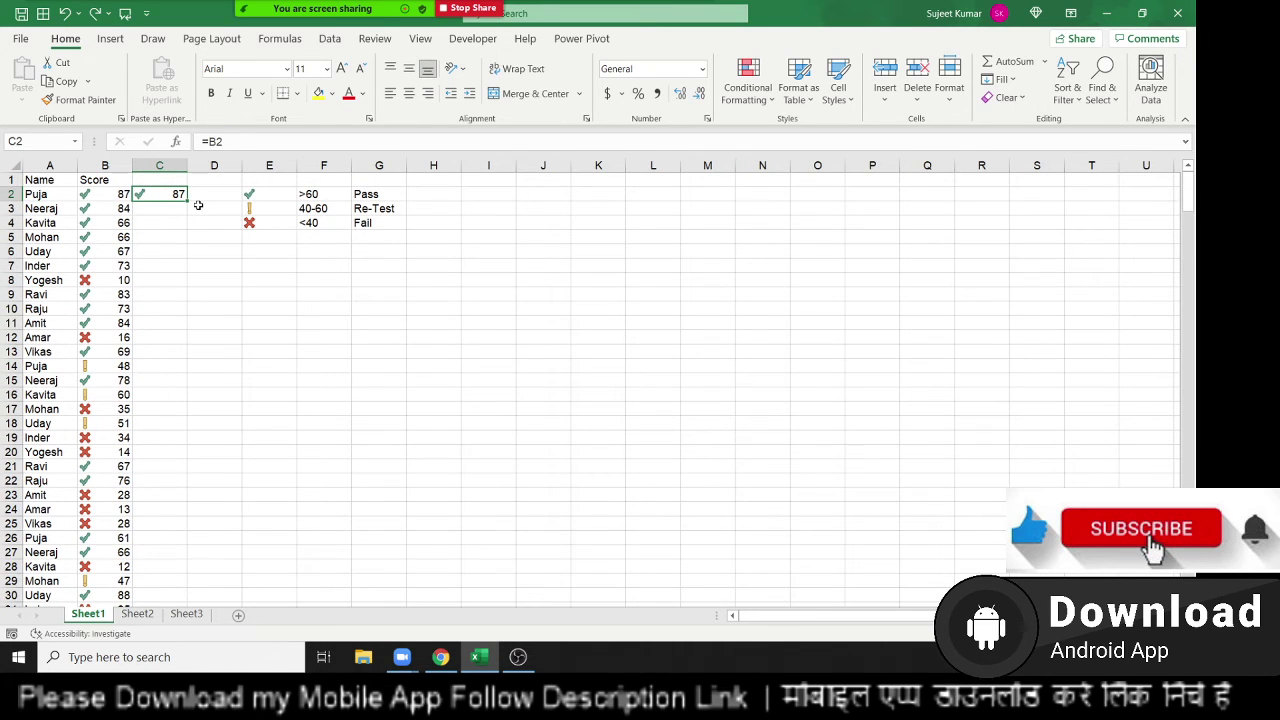
left_click(102, 165)
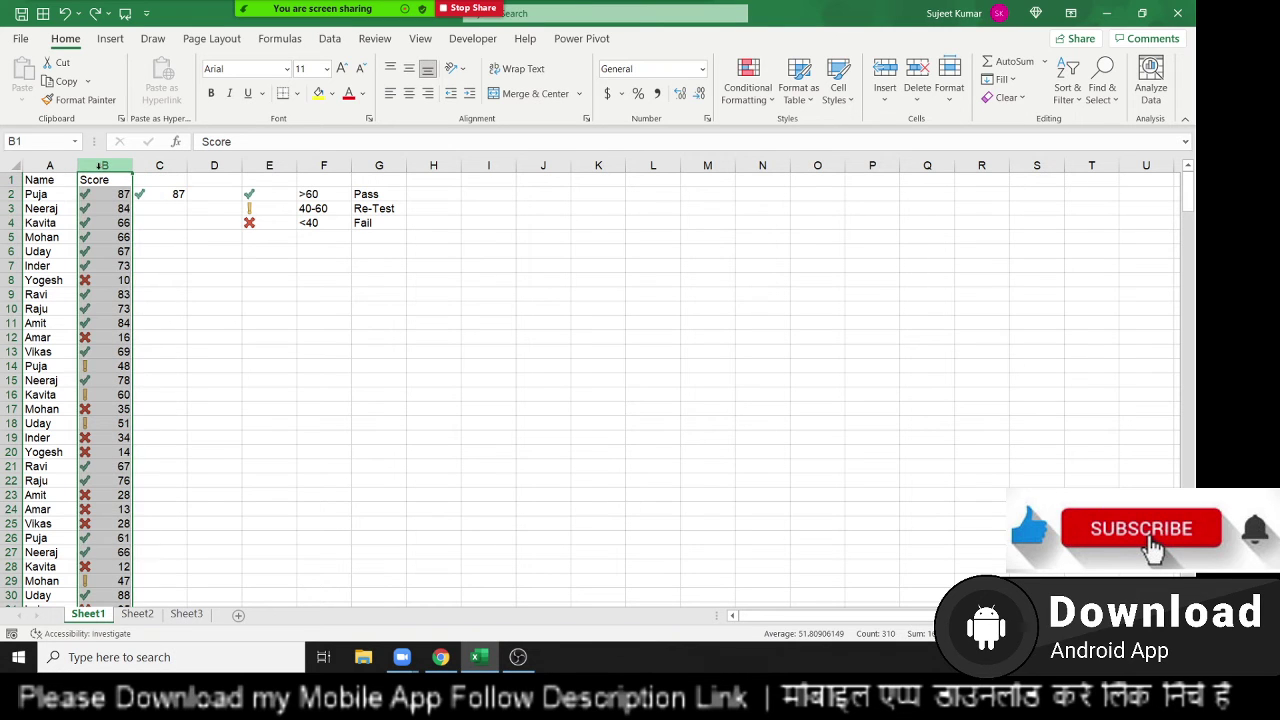
Step: Fill the =B2 formula from C2 down column C
left_click(160, 165)
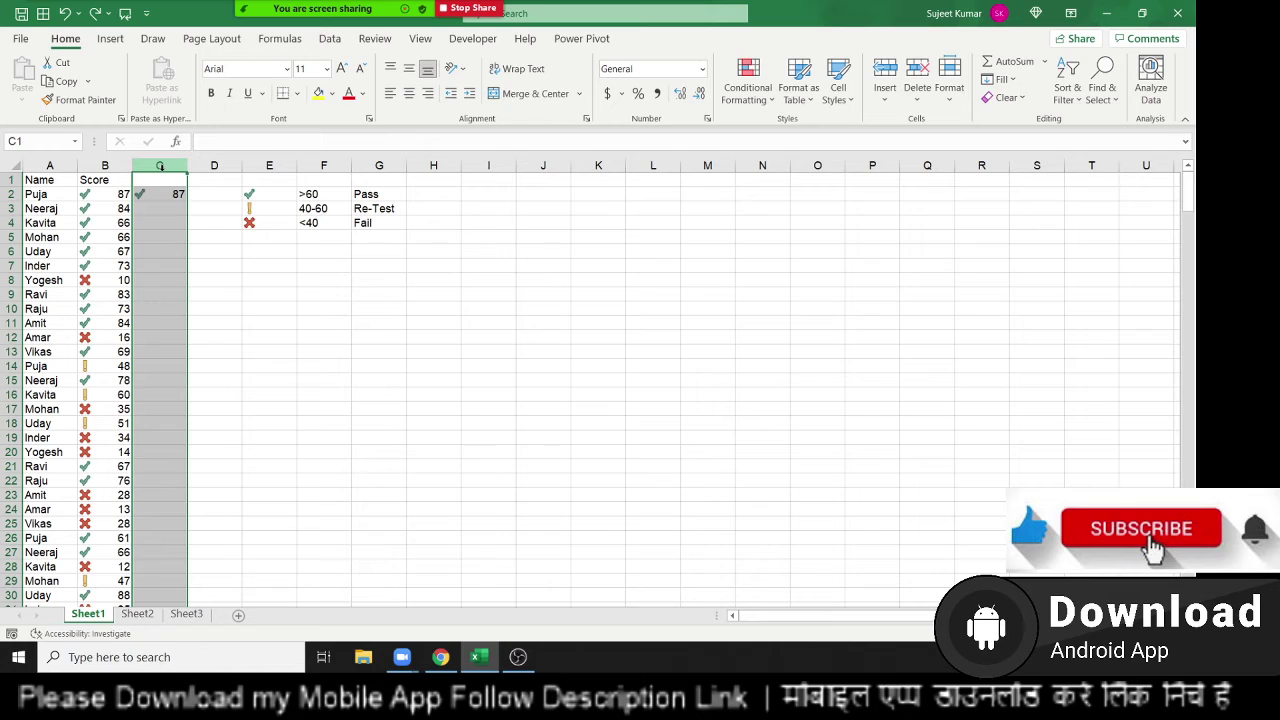
left_click(158, 198)
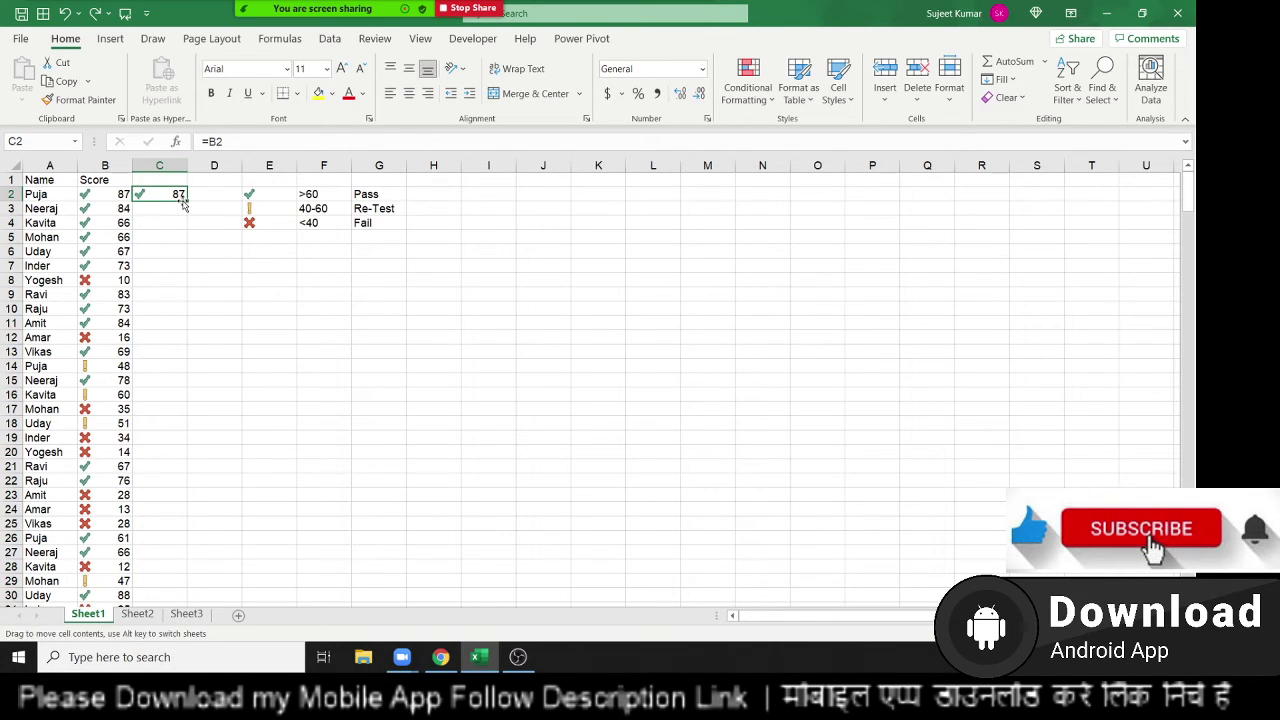
double_click(186, 200)
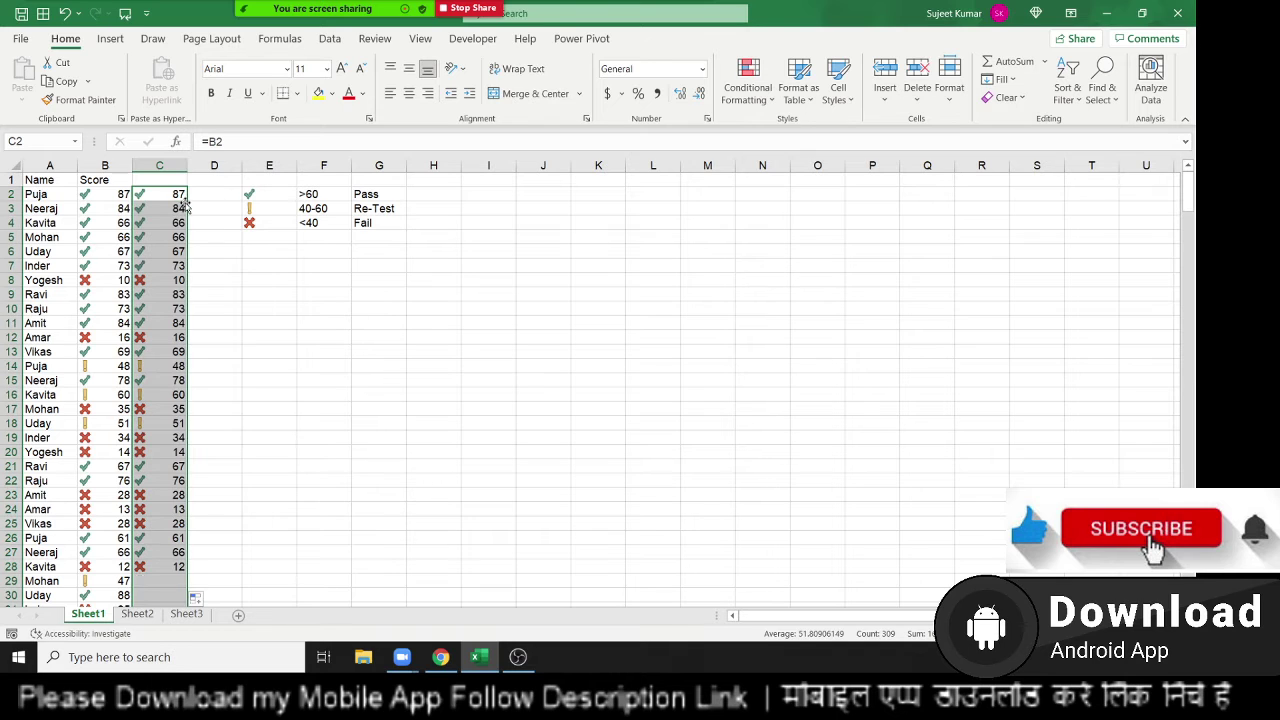
Step: Try Show Icon Only on the icon set rule, then undo the fill and clear C2
left_click(759, 105)
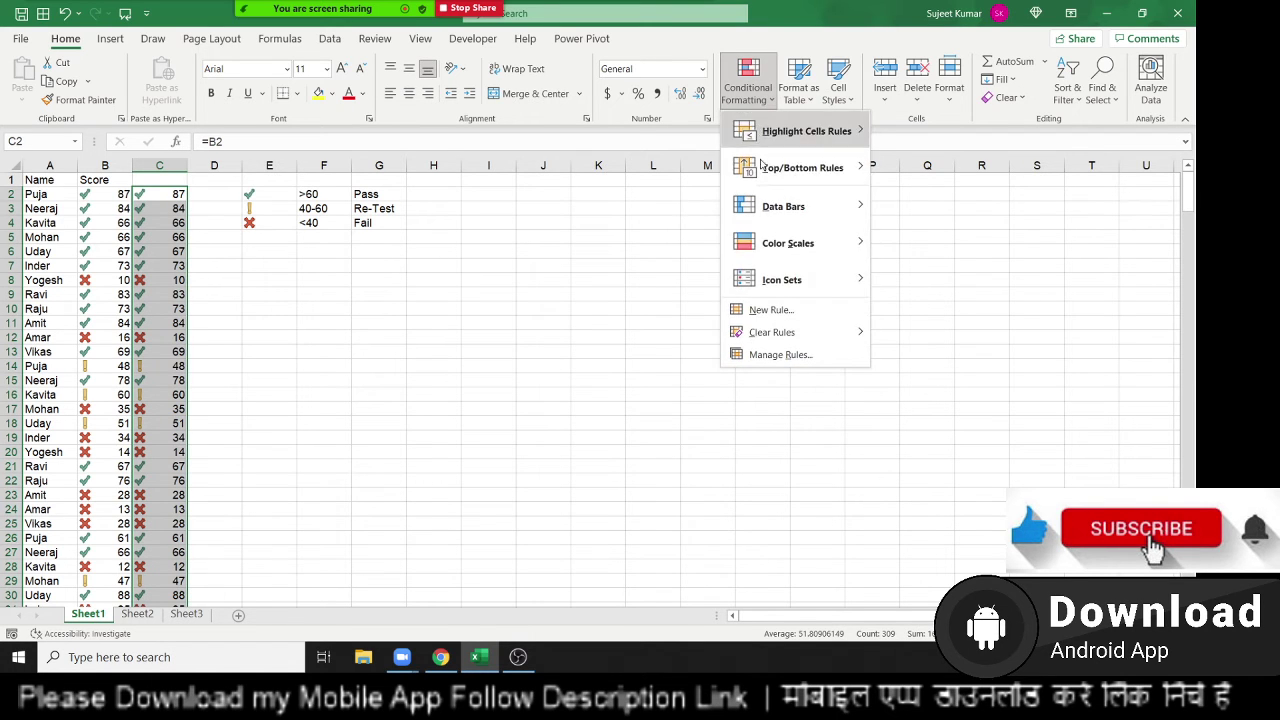
left_click(790, 358)
double_click(505, 163)
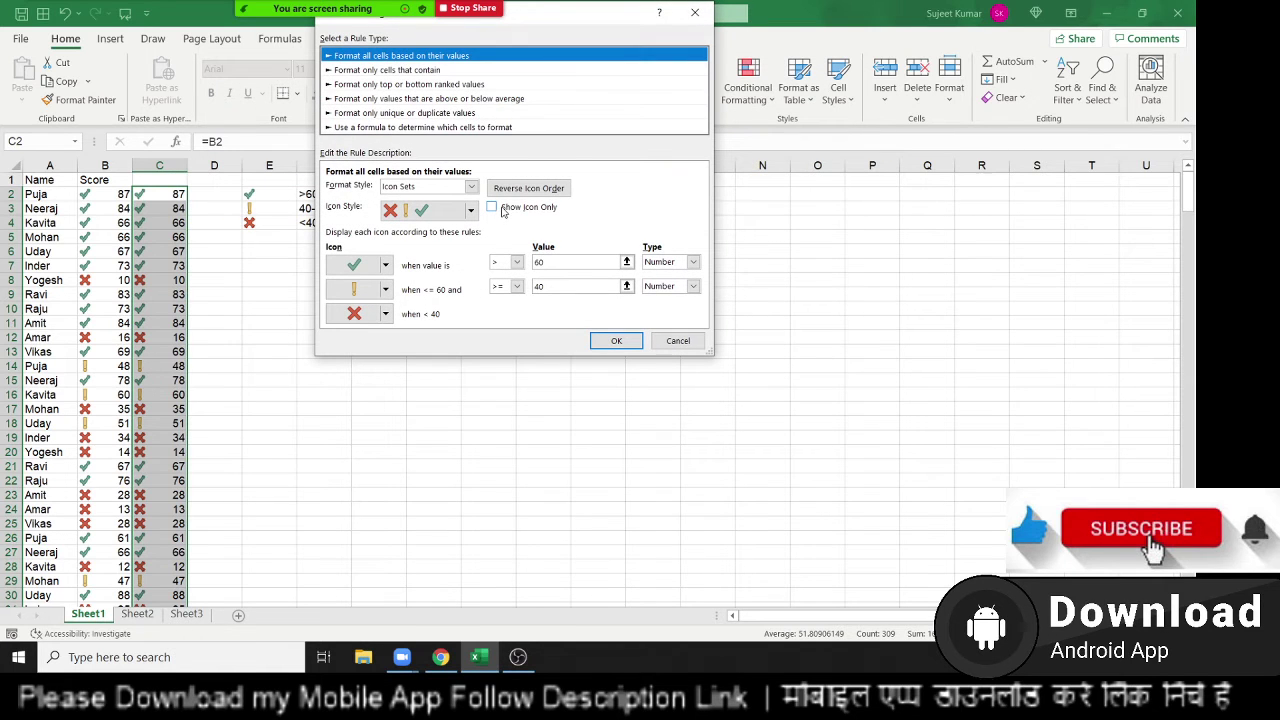
left_click(492, 207)
left_click(617, 341)
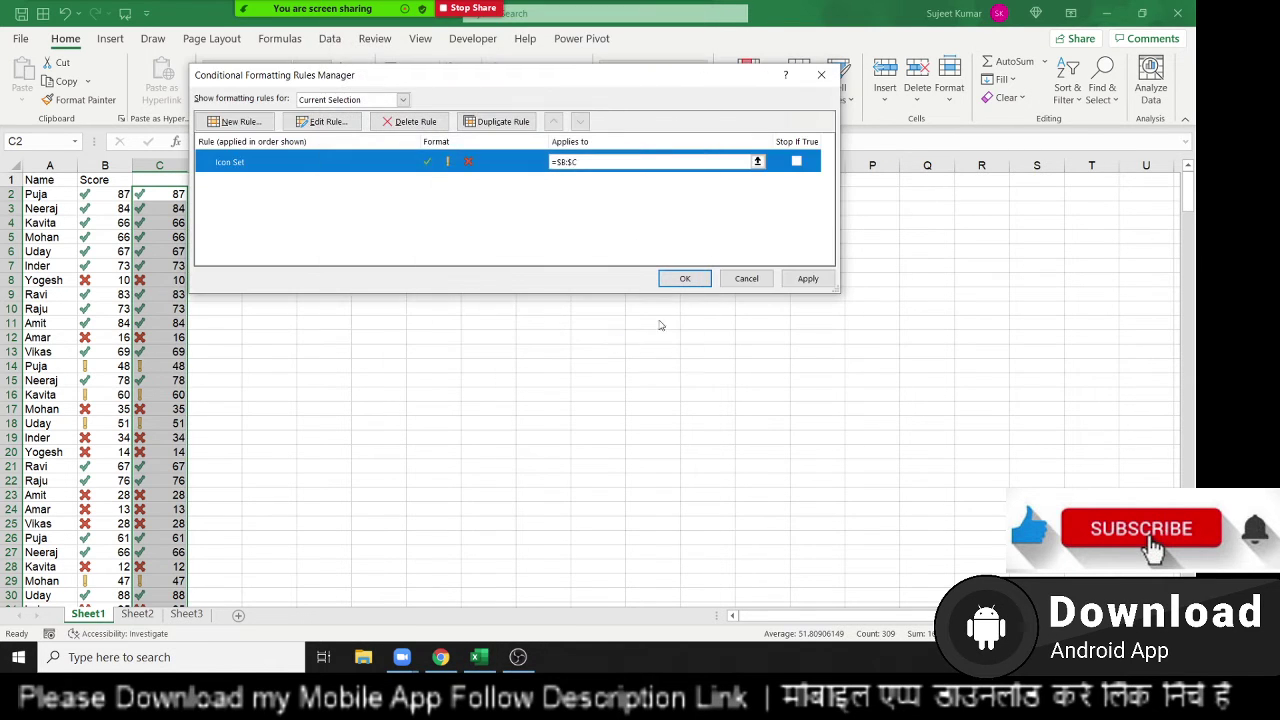
left_click(806, 280)
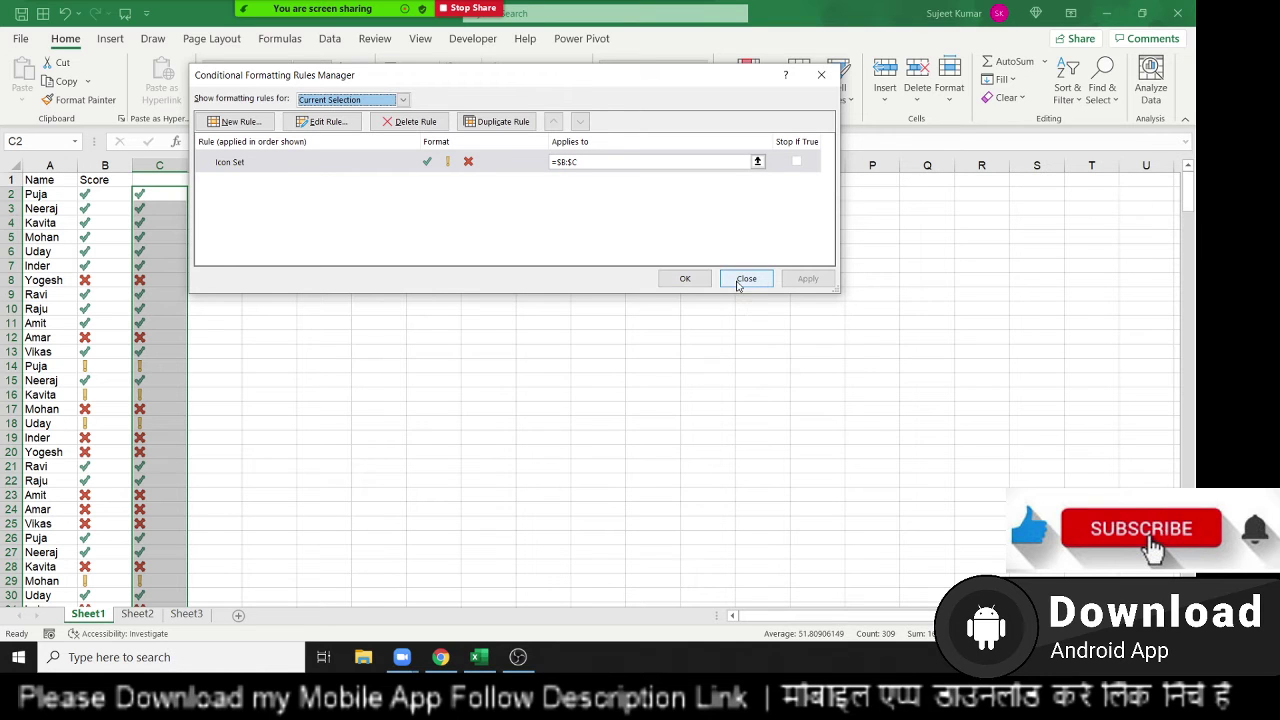
left_click(738, 286)
key("ctrl+z")
key("ctrl+z")
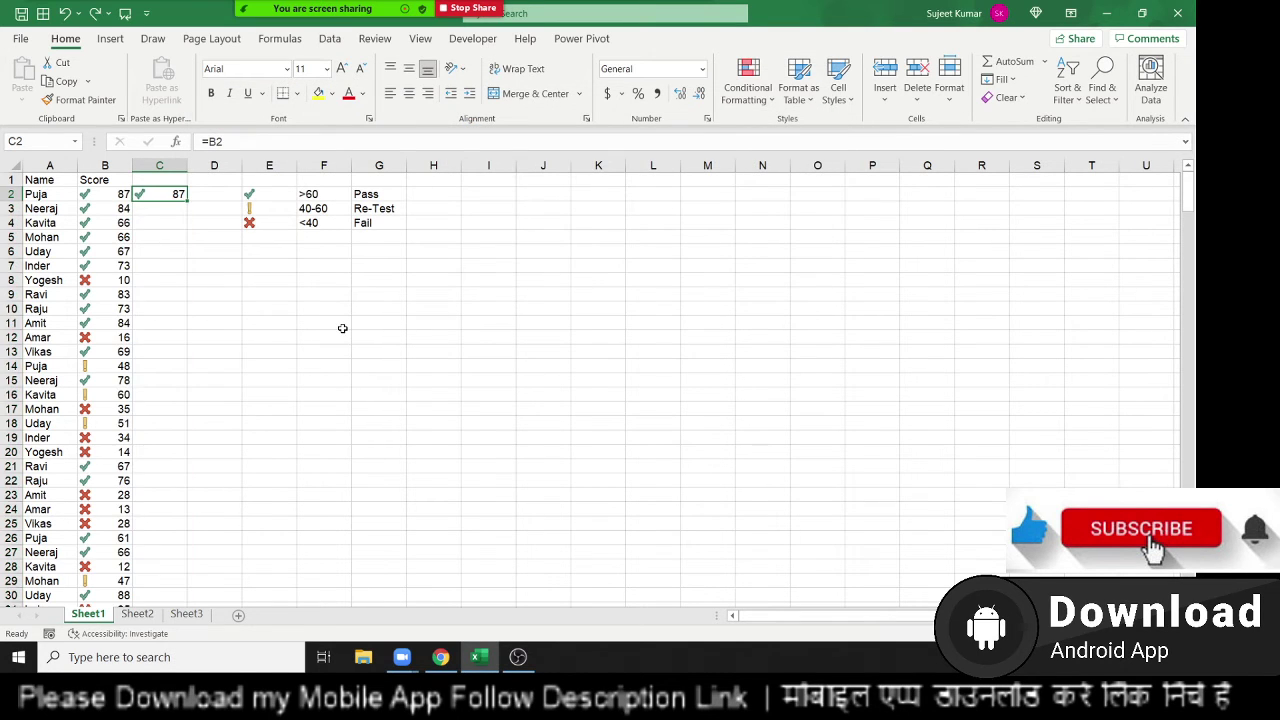
key("Delete")
Step: On Sheet2, copy A1:B29 and paste it starting at cell I1
left_click(137, 613)
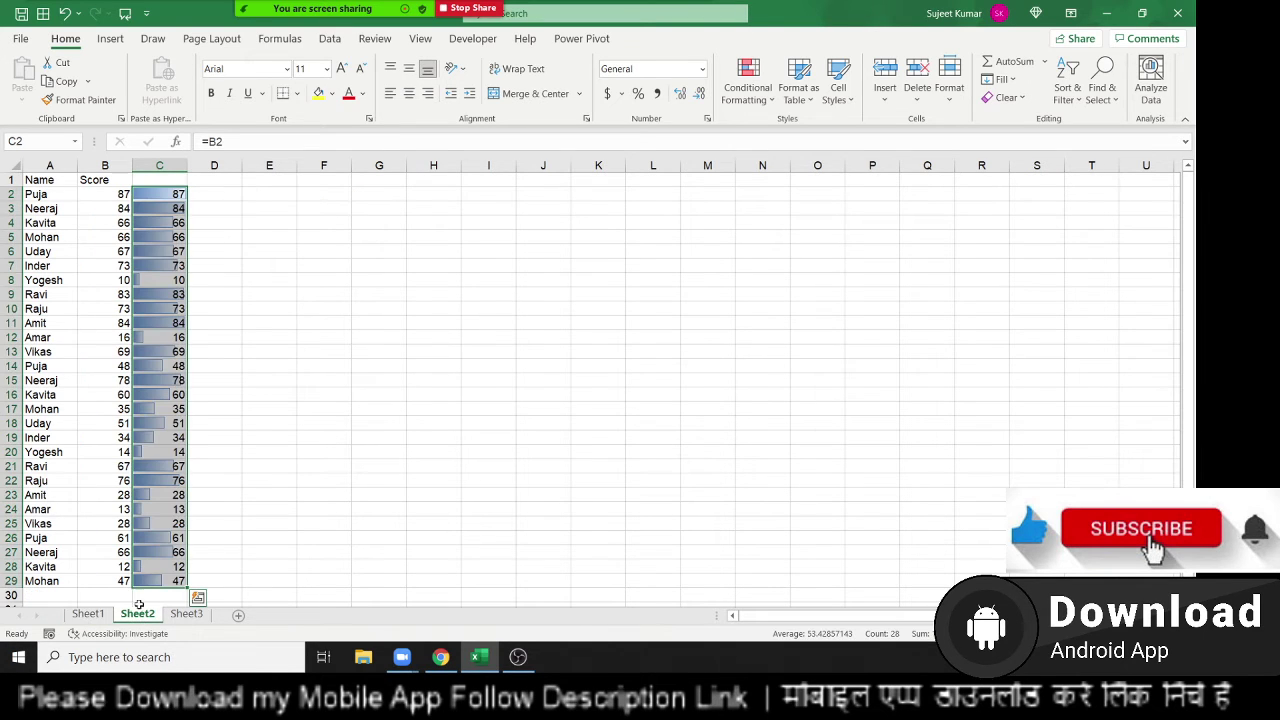
left_click_drag(46, 180, 81, 578)
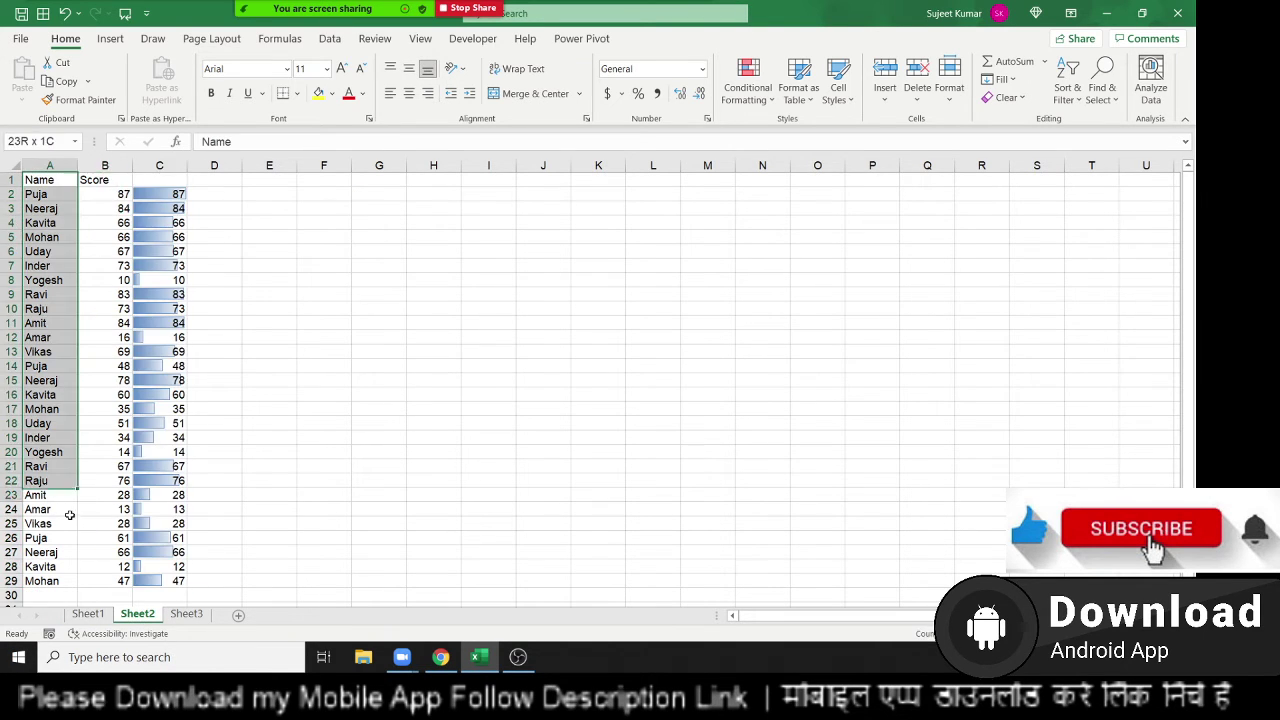
key("ctrl+c")
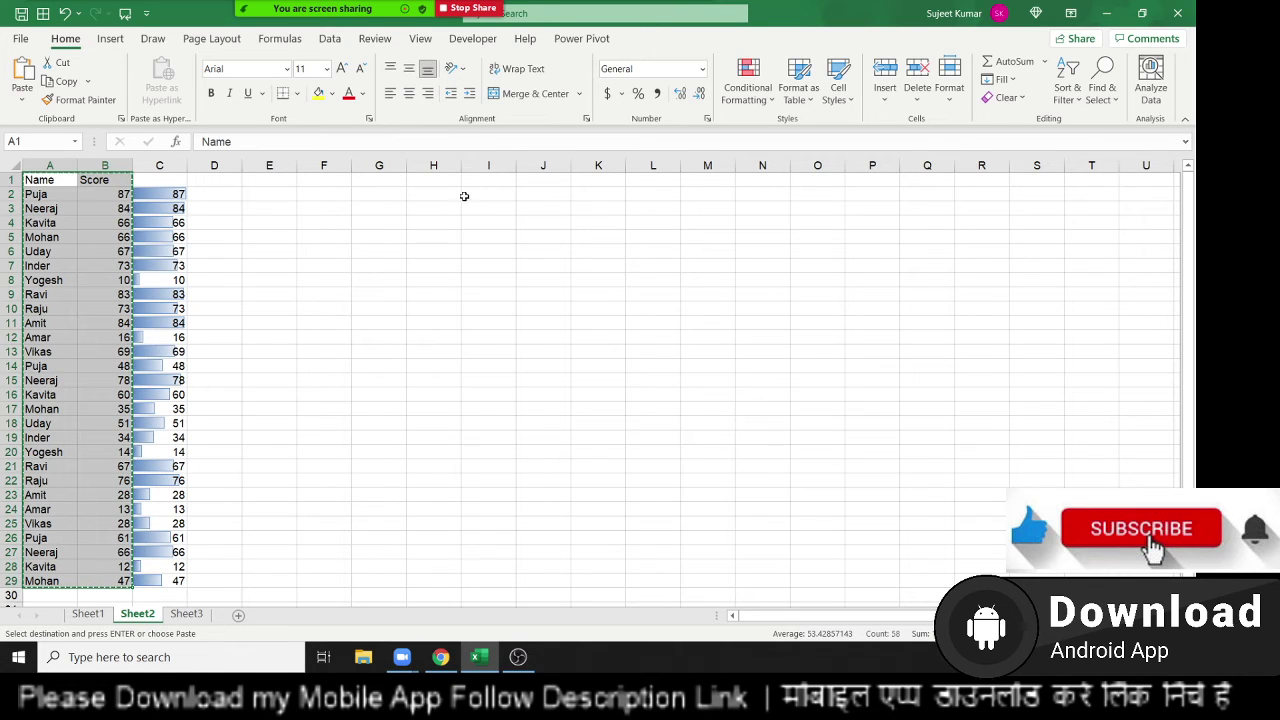
left_click(478, 180)
key("ctrl+v")
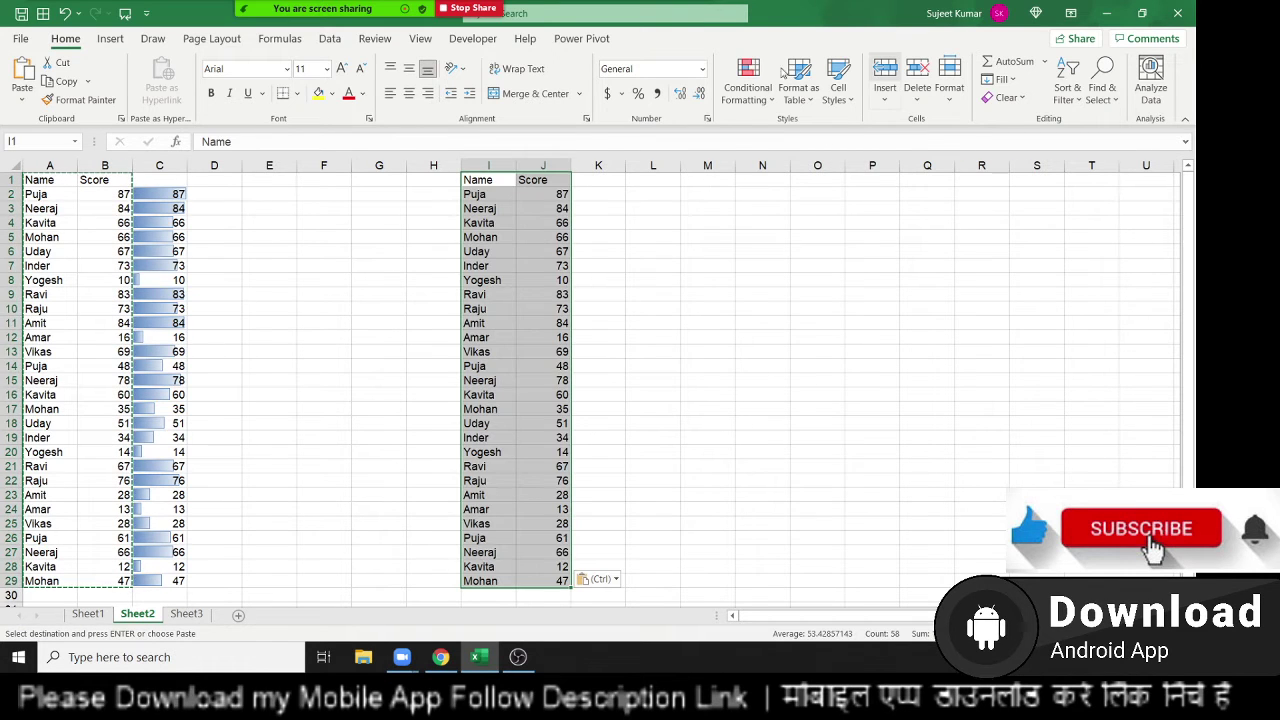
left_click(748, 85)
mouse_move(782, 280)
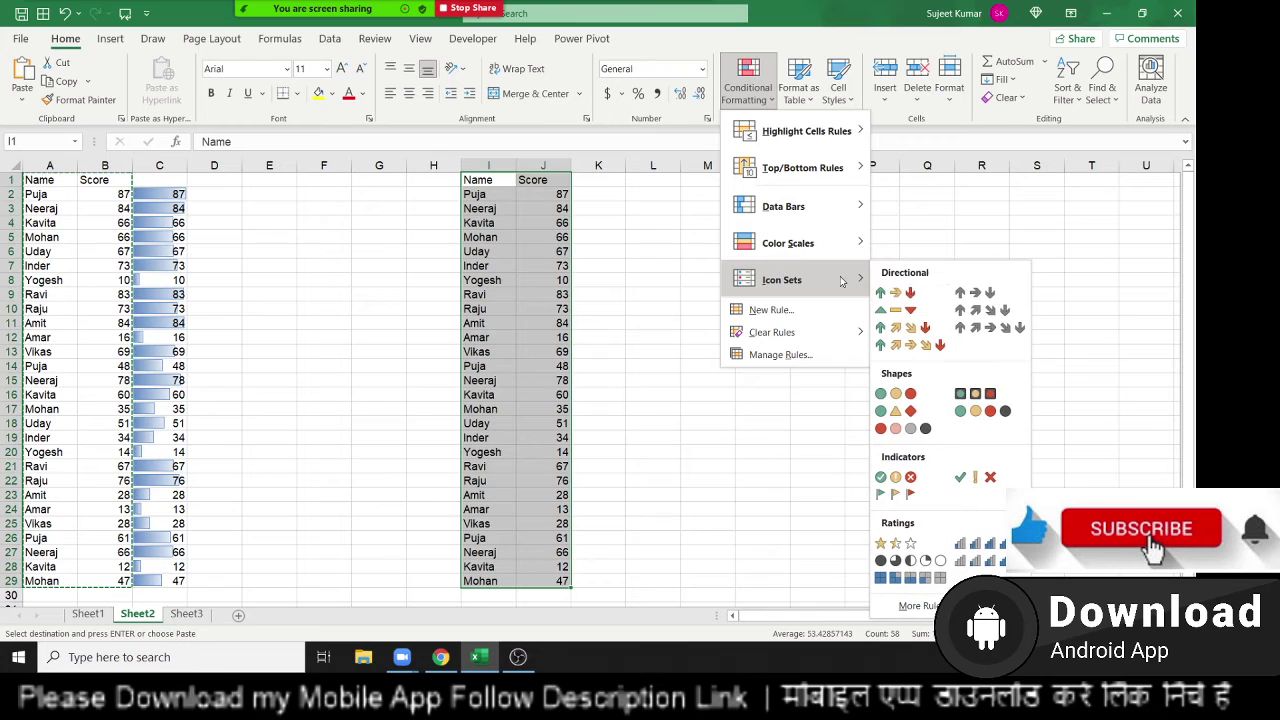
Step: Apply the 3 Arrows (Colored) icon set to the copied scores in column J
left_click(940, 299)
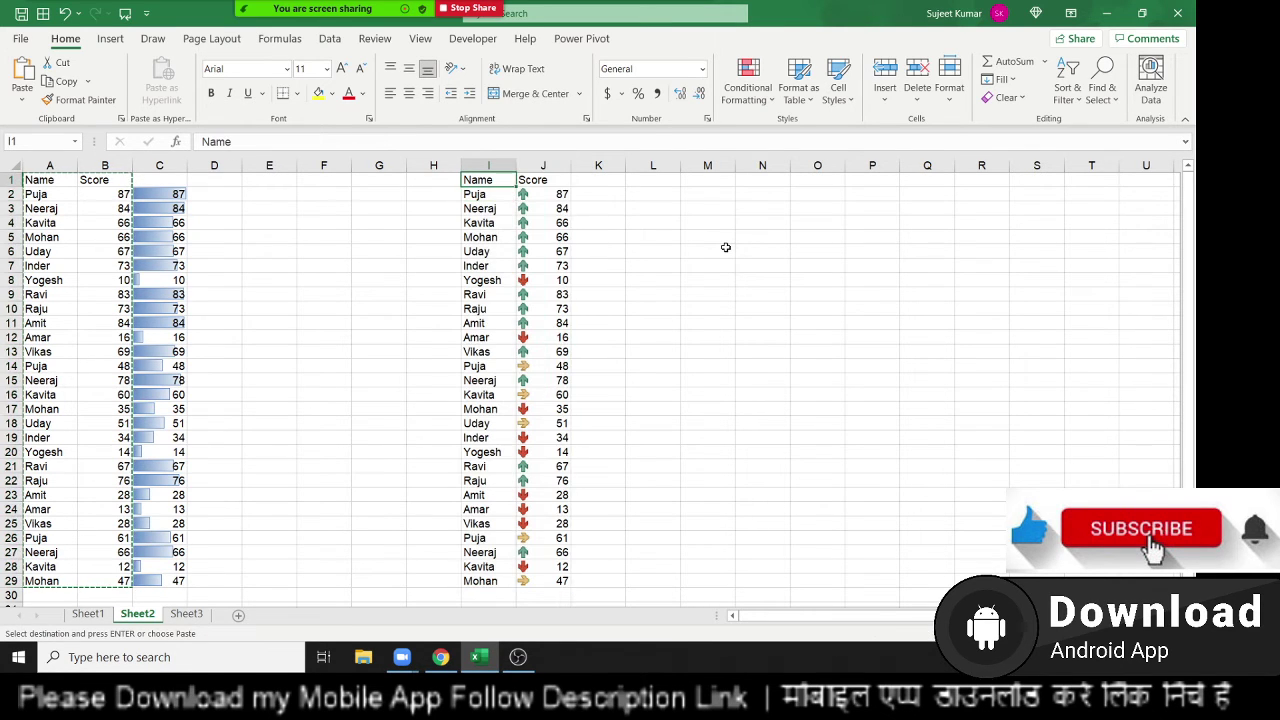
key("ctrl+v")
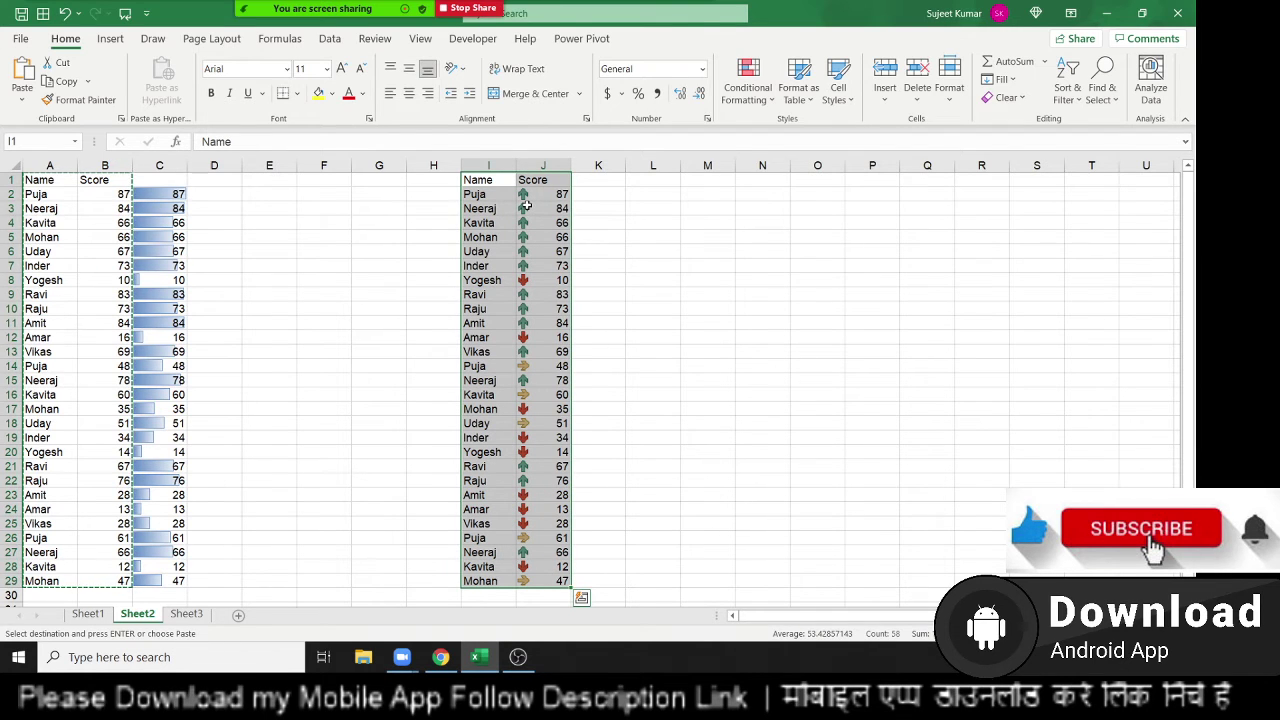
Step: Reverse the icon order of column J's 3-arrow Icon Set rule and apply it
left_click(754, 100)
left_click(790, 355)
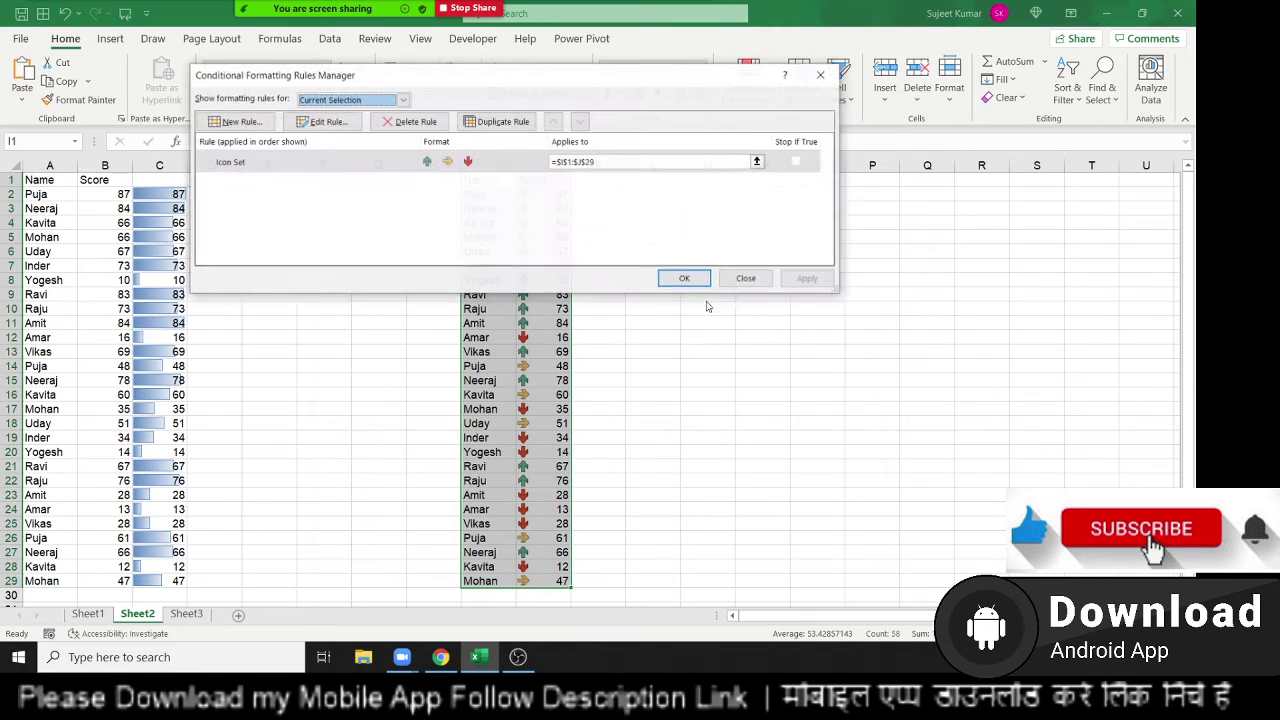
double_click(488, 163)
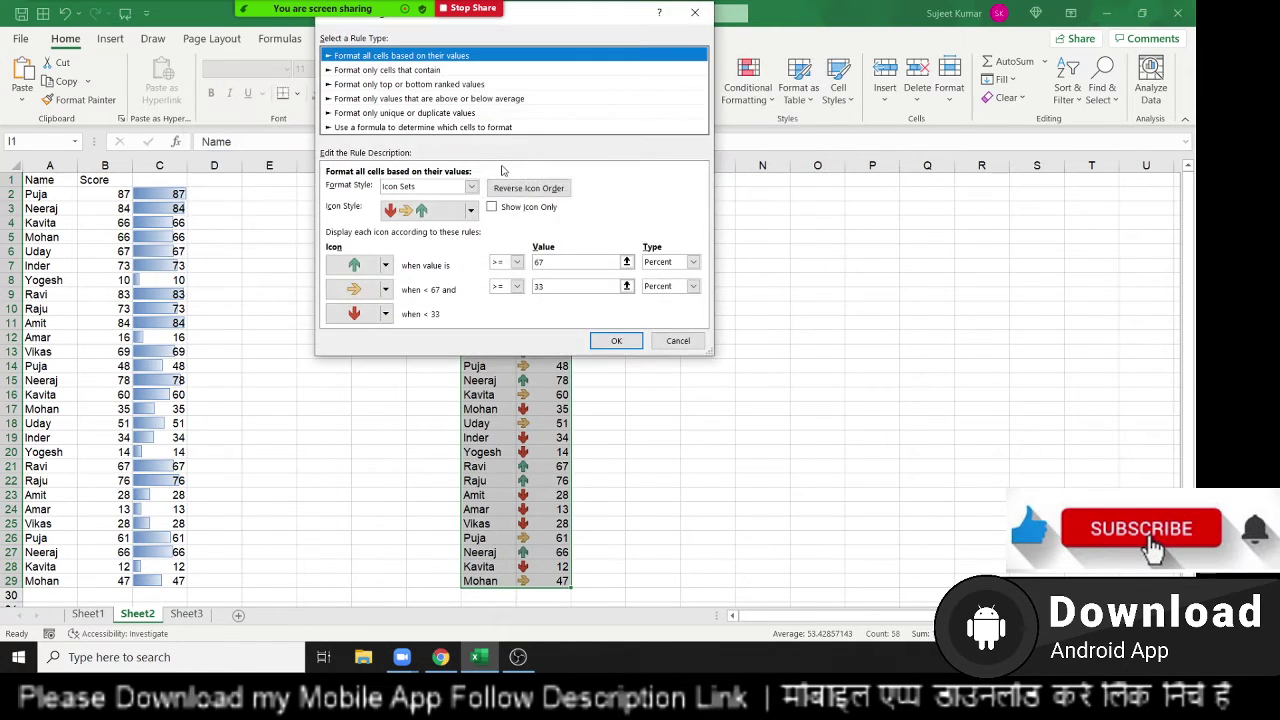
left_click_drag(539, 18, 866, 96)
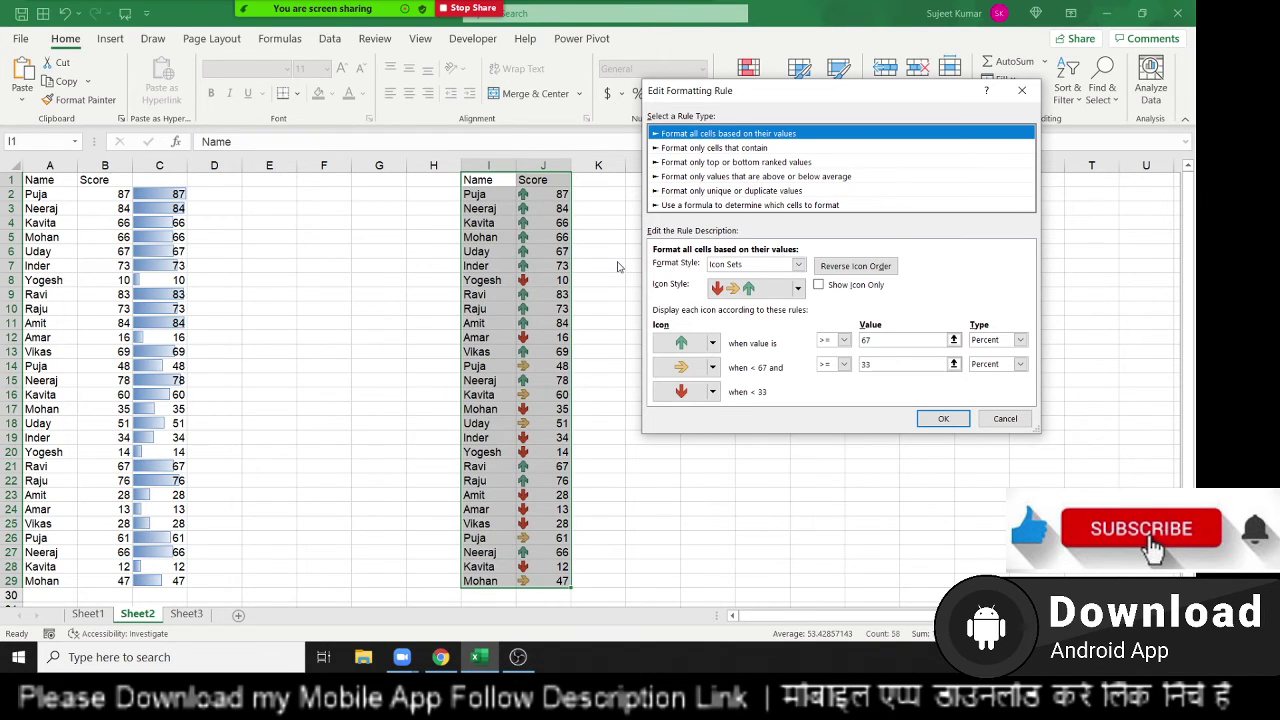
left_click(713, 343)
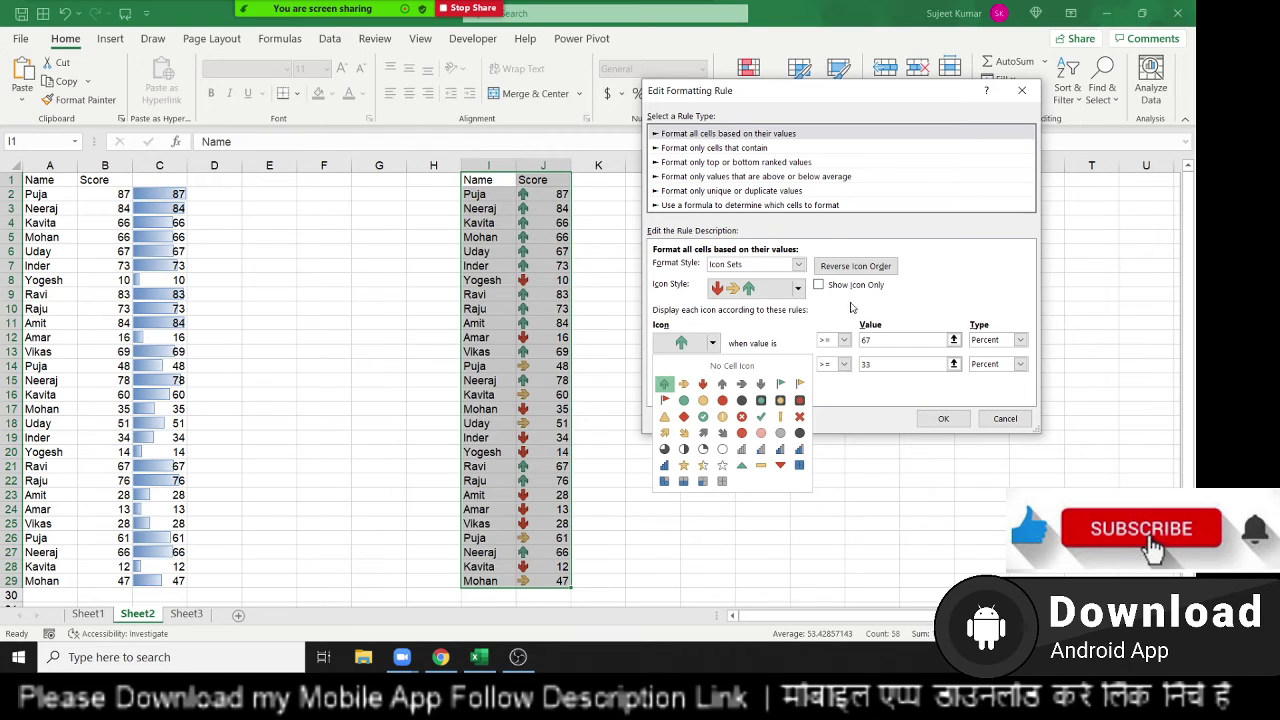
left_click(873, 405)
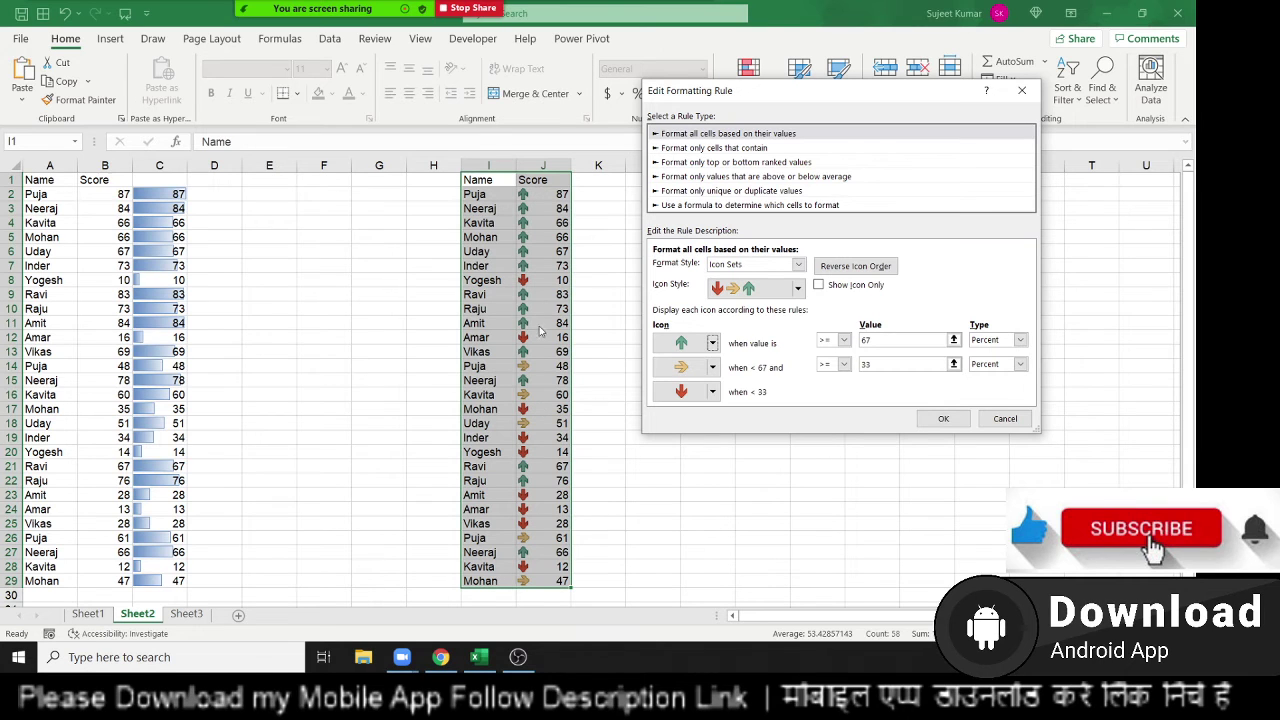
left_click(880, 267)
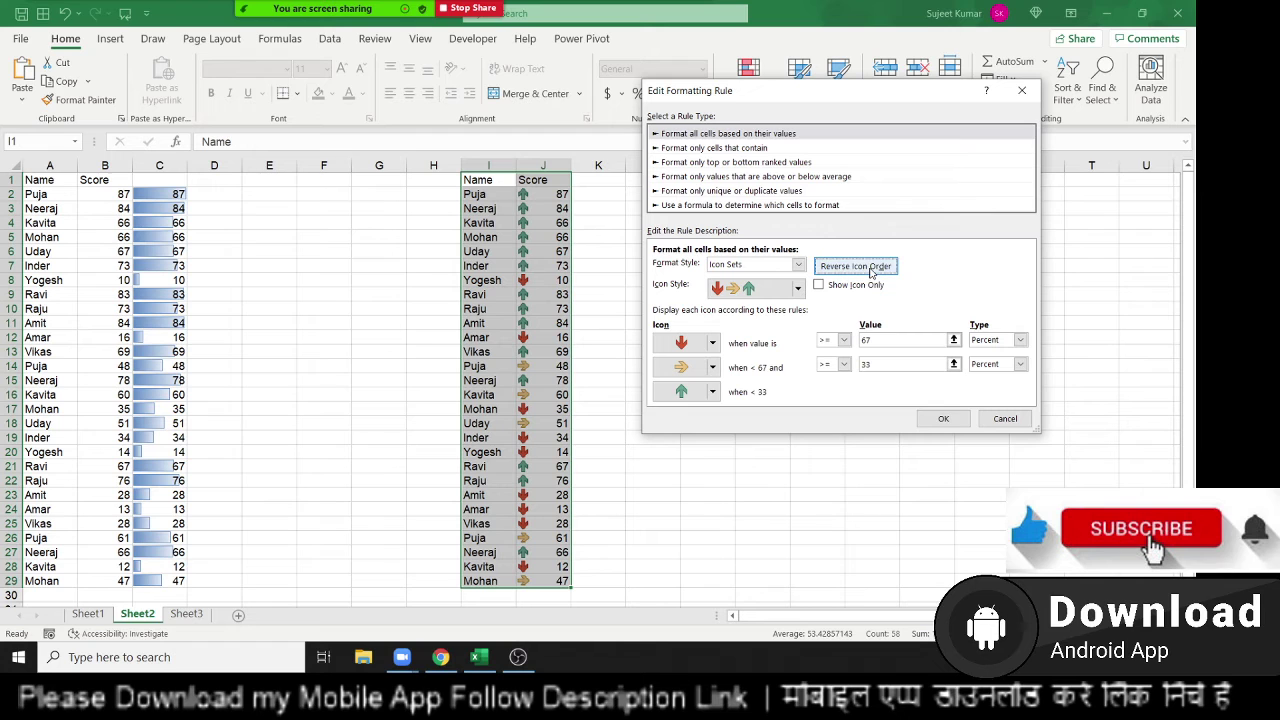
left_click(943, 418)
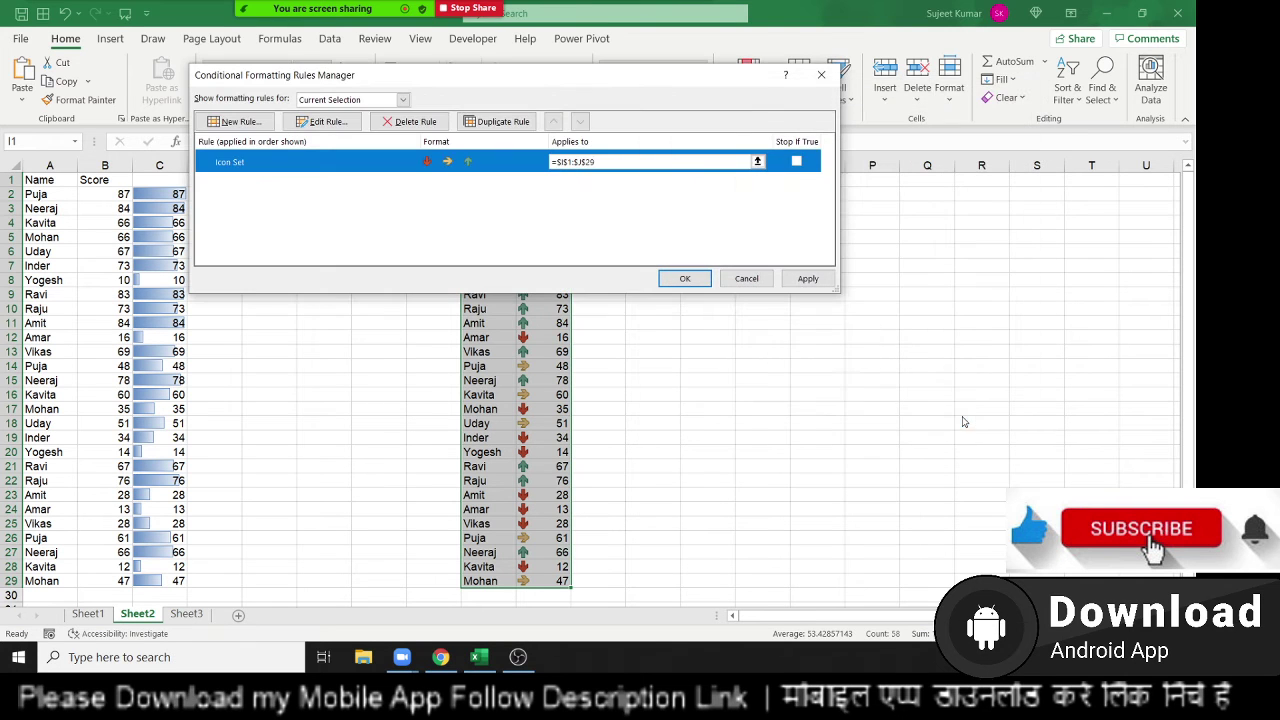
left_click(807, 279)
Step: Reverse the Icon Set rule again to restore the normal arrow order, then close the manager
mouse_move(628, 76)
left_mouse_down()
mouse_move(982, 275)
mouse_move(1044, 201)
left_mouse_up()
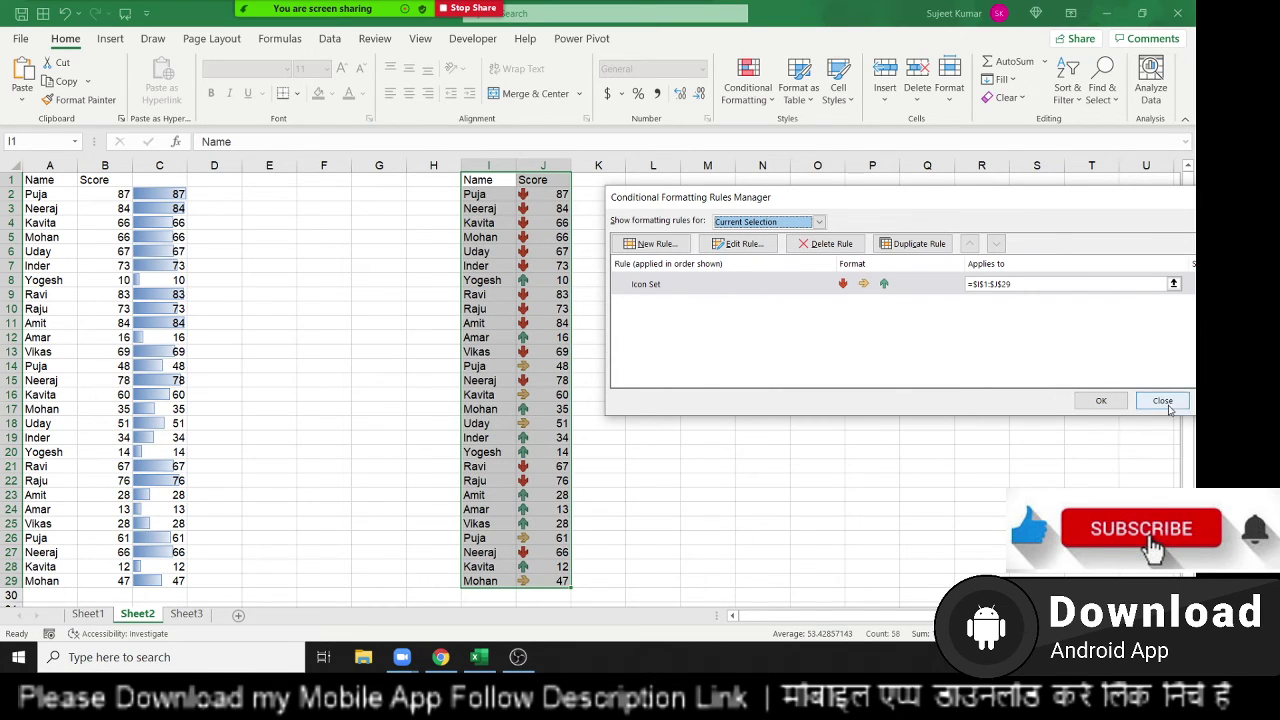
double_click(777, 287)
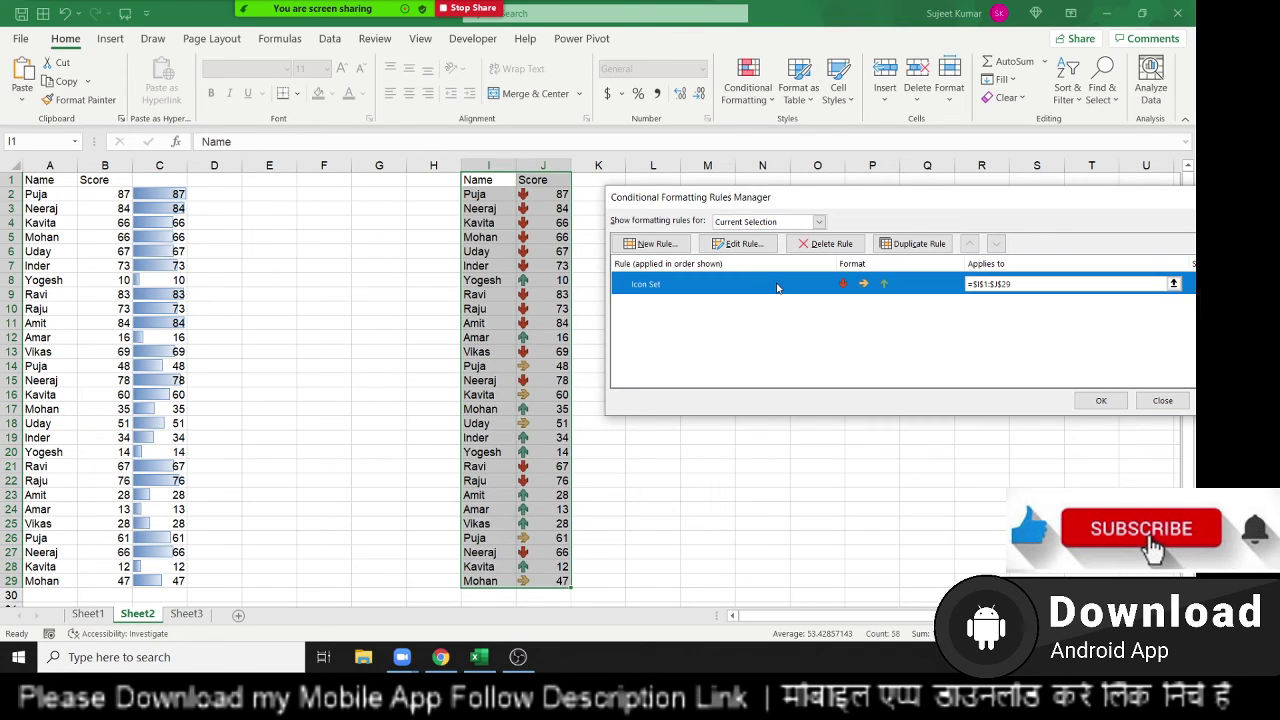
left_click(944, 310)
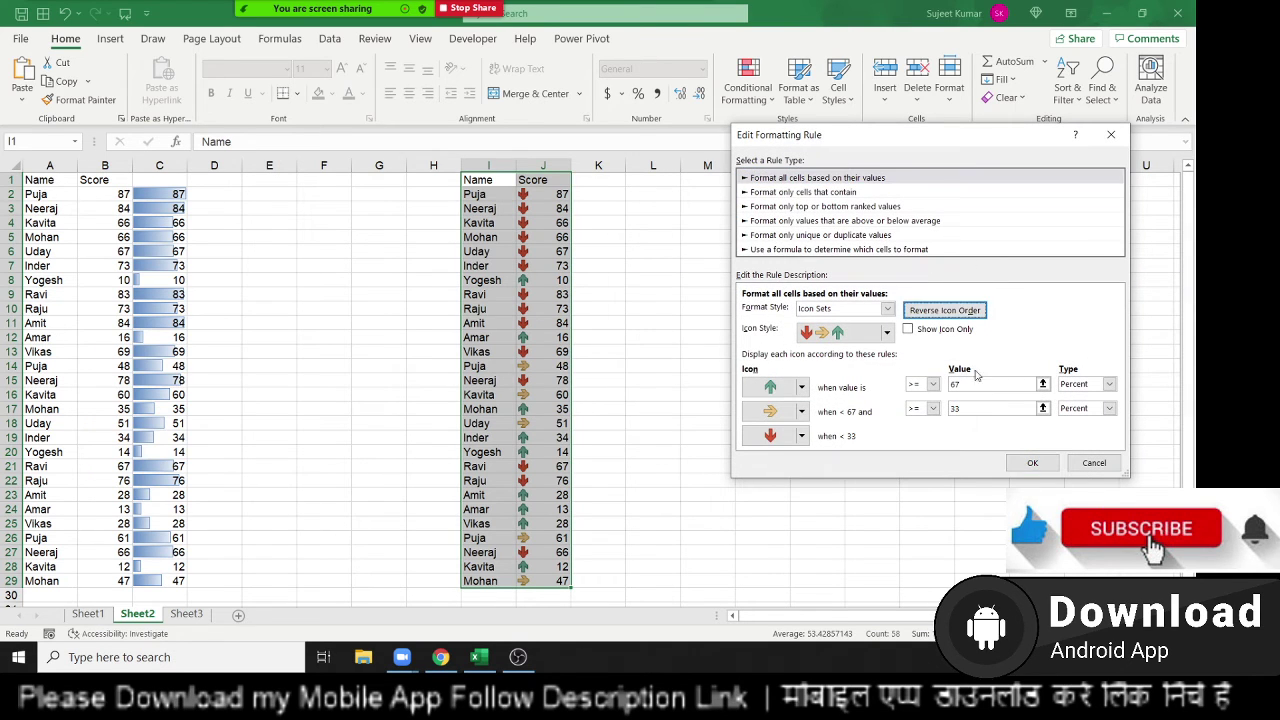
left_click(1033, 463)
left_click(1100, 403)
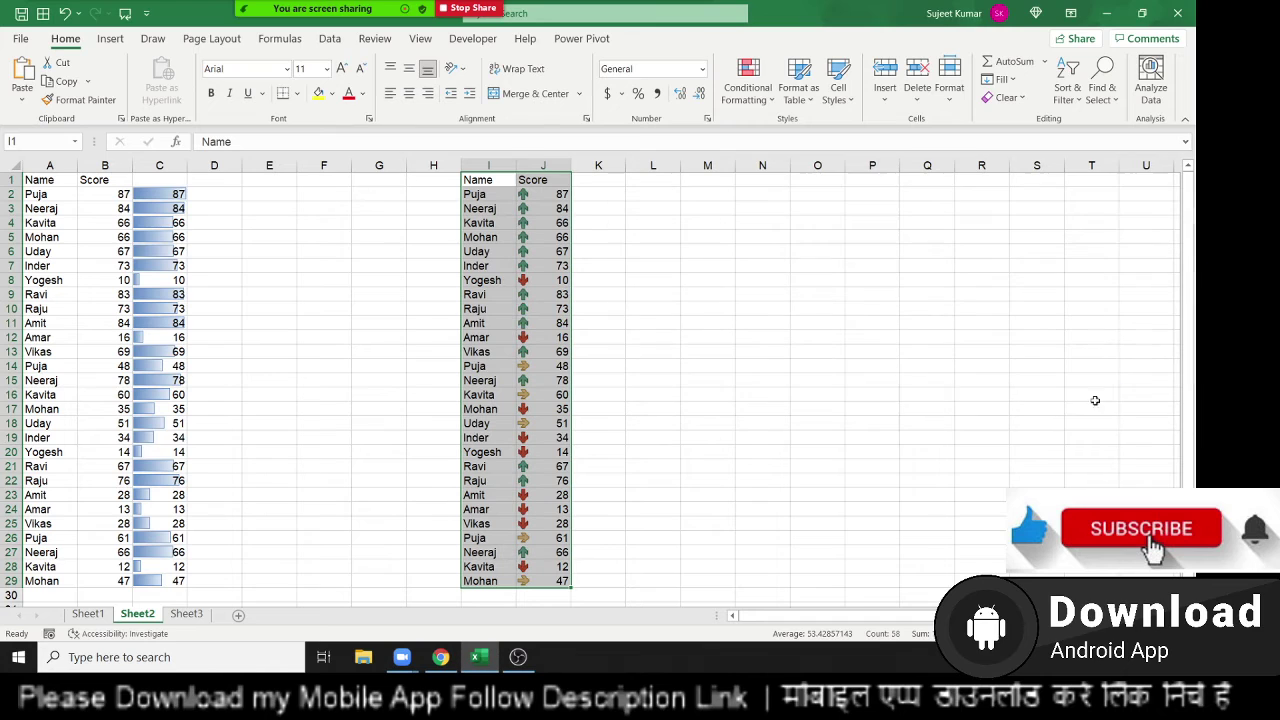
Step: Select the scores in J2:J3, ending with cell J2 selected
mouse_move(566, 265)
left_mouse_down()
mouse_move(545, 237)
mouse_move(547, 192)
mouse_move(526, 195)
left_mouse_up()
left_click(545, 193)
left_click(525, 194)
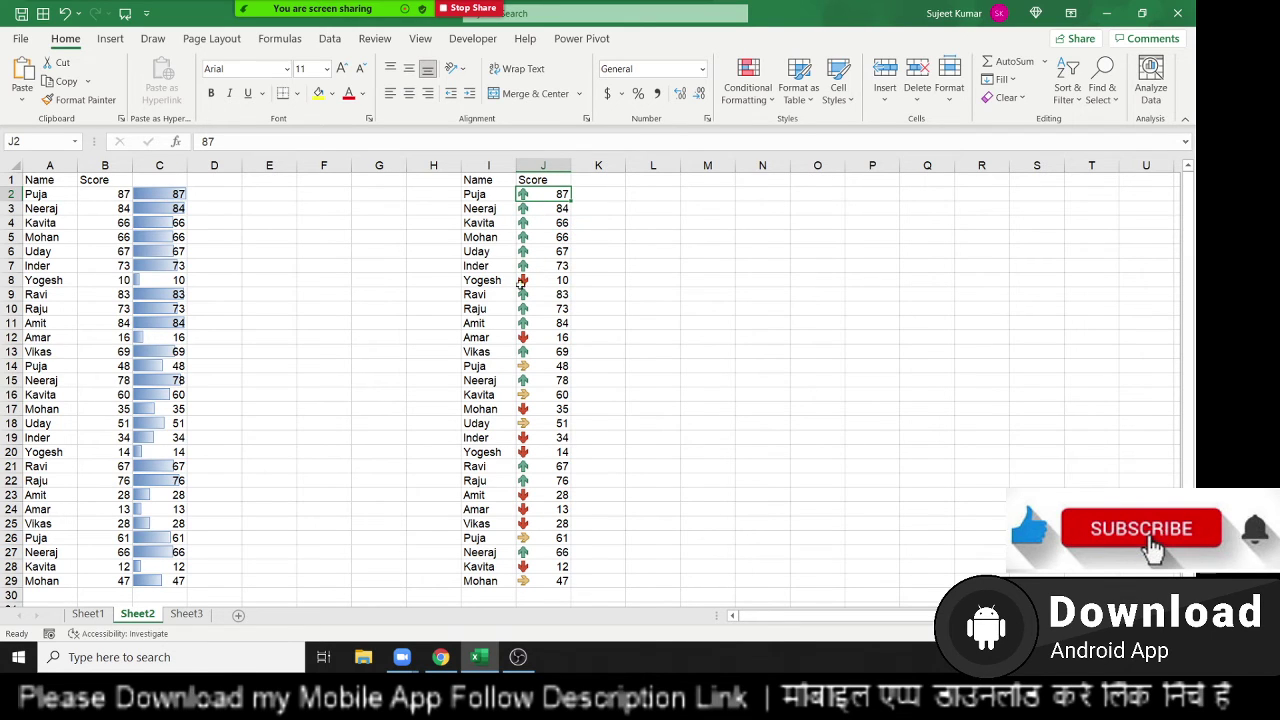
Step: Rename the J1 header from Score to 'Error' and select the scores J2:J29
mouse_move(560, 284)
left_mouse_down()
mouse_move(498, 283)
mouse_move(532, 281)
left_mouse_up()
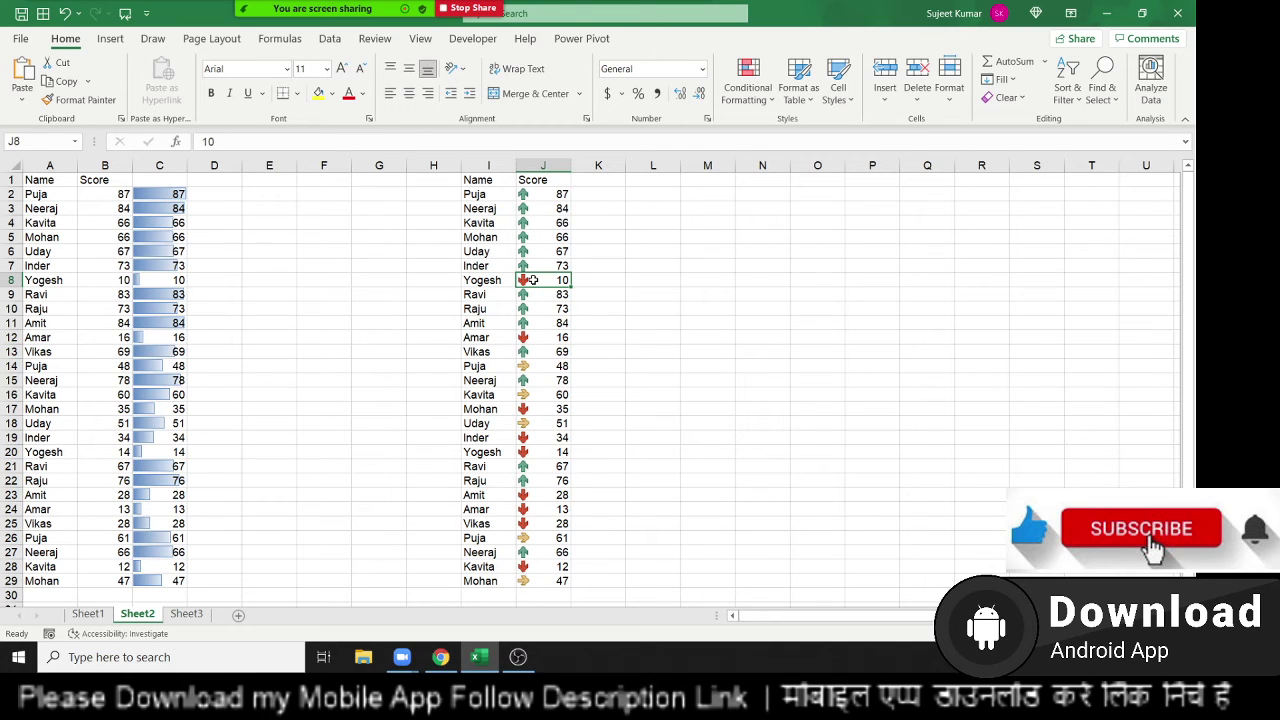
left_click(550, 182)
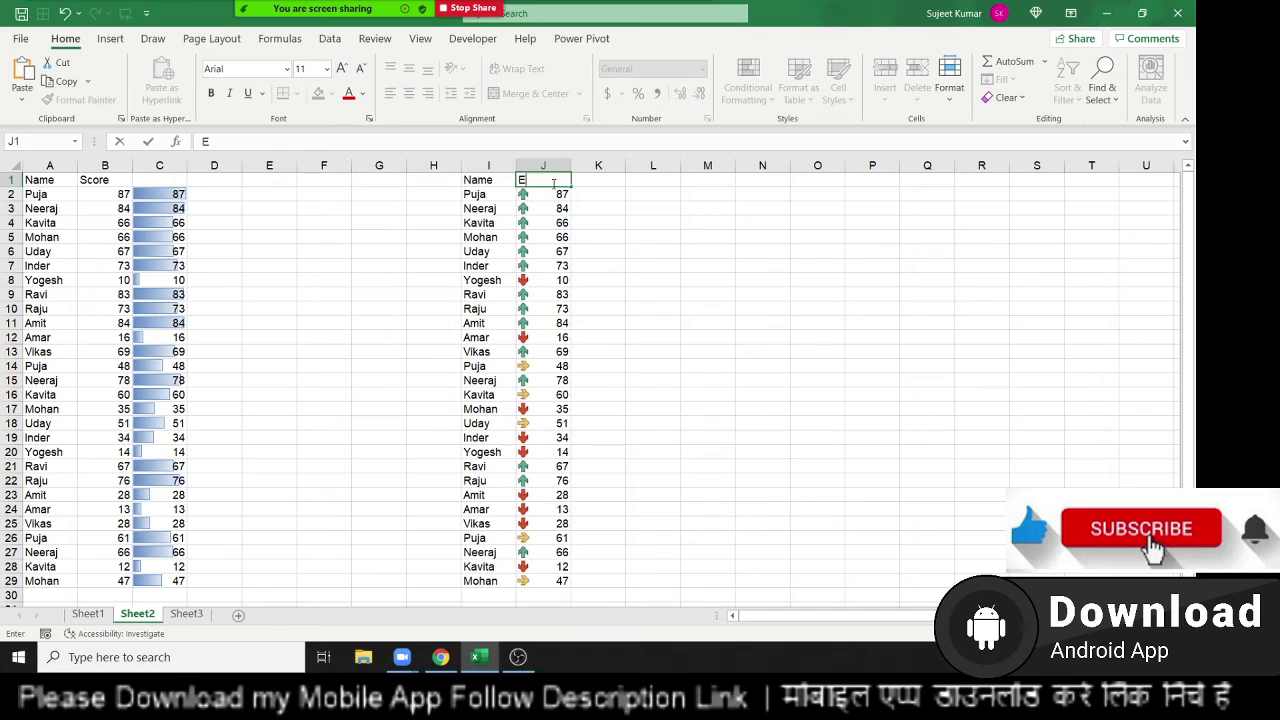
type("Error")
key("Return")
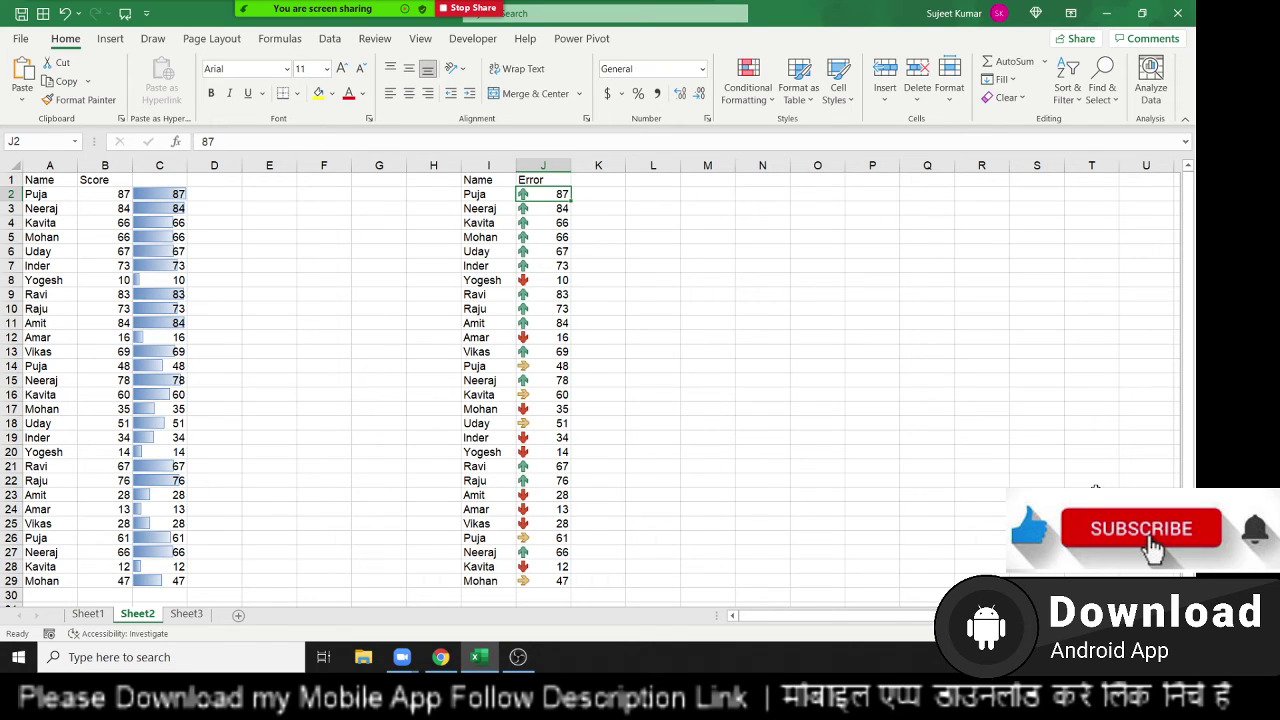
key("ctrl+shift+Down")
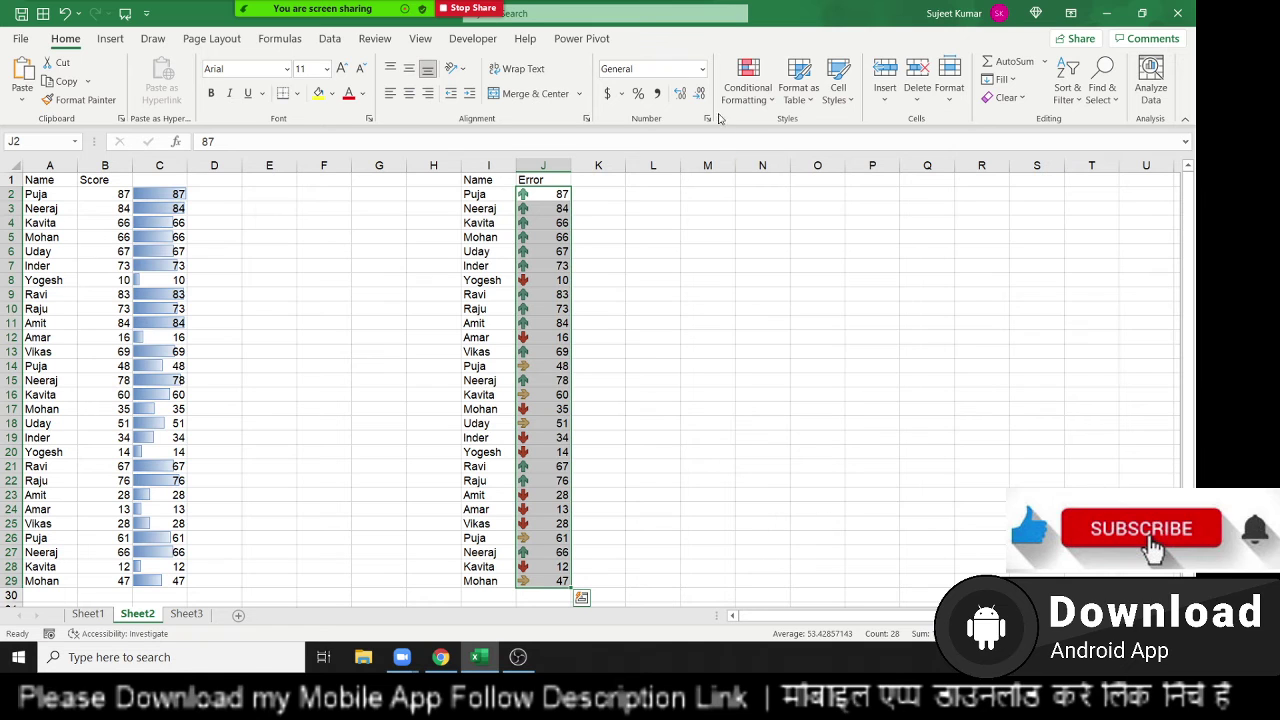
Step: Reverse the Icon Set rule's arrows so high Error scores show red down arrows
left_click(748, 90)
left_click(780, 354)
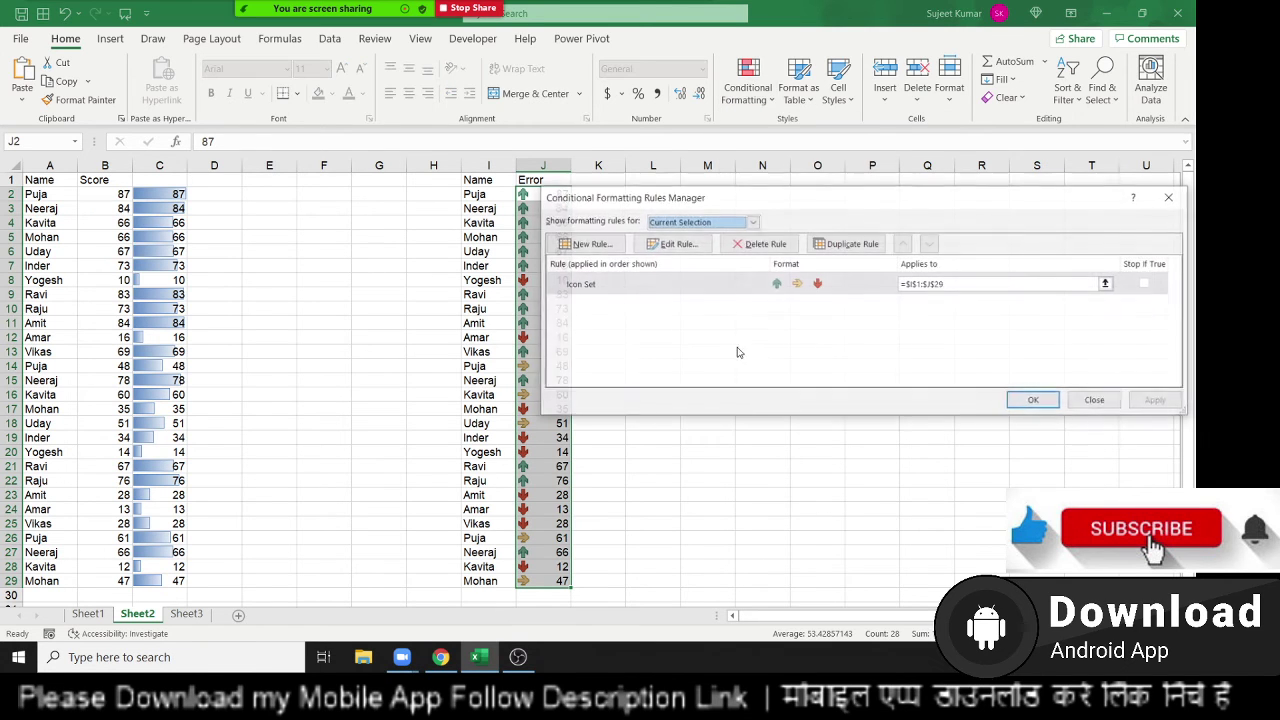
double_click(730, 285)
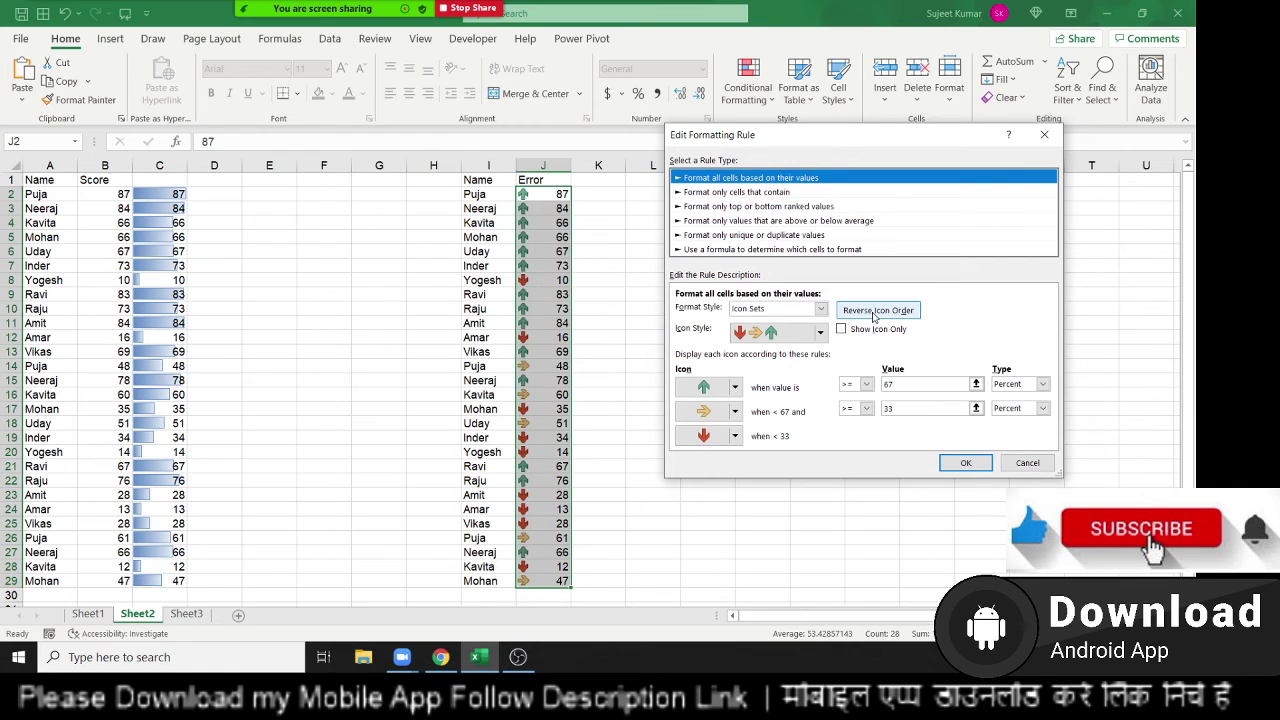
left_click(873, 314)
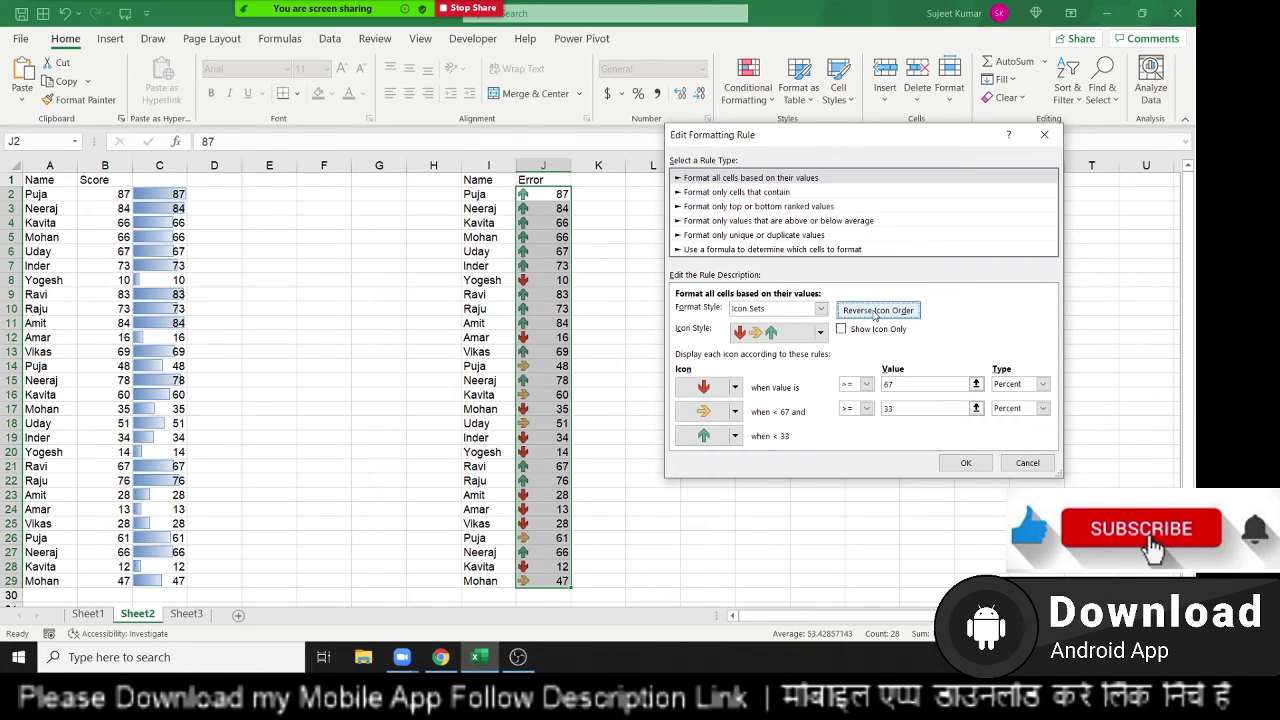
left_click(966, 464)
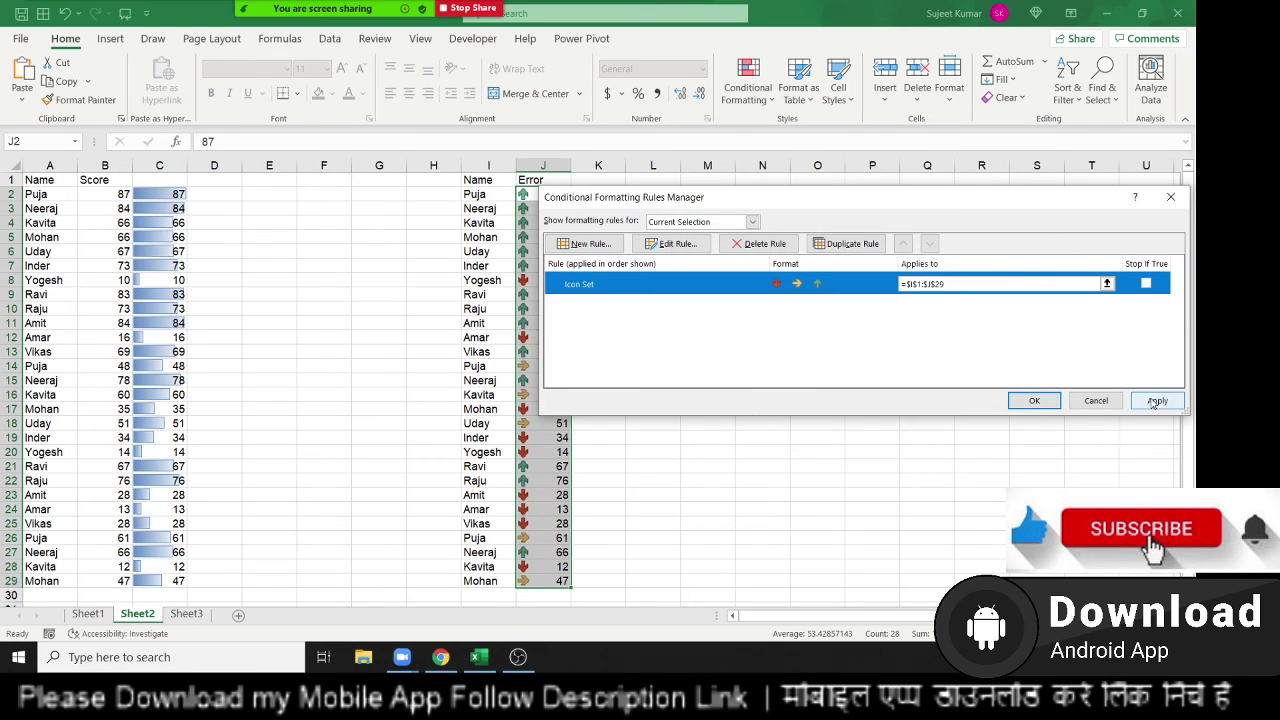
left_click(1145, 400)
left_click_drag(709, 200, 801, 196)
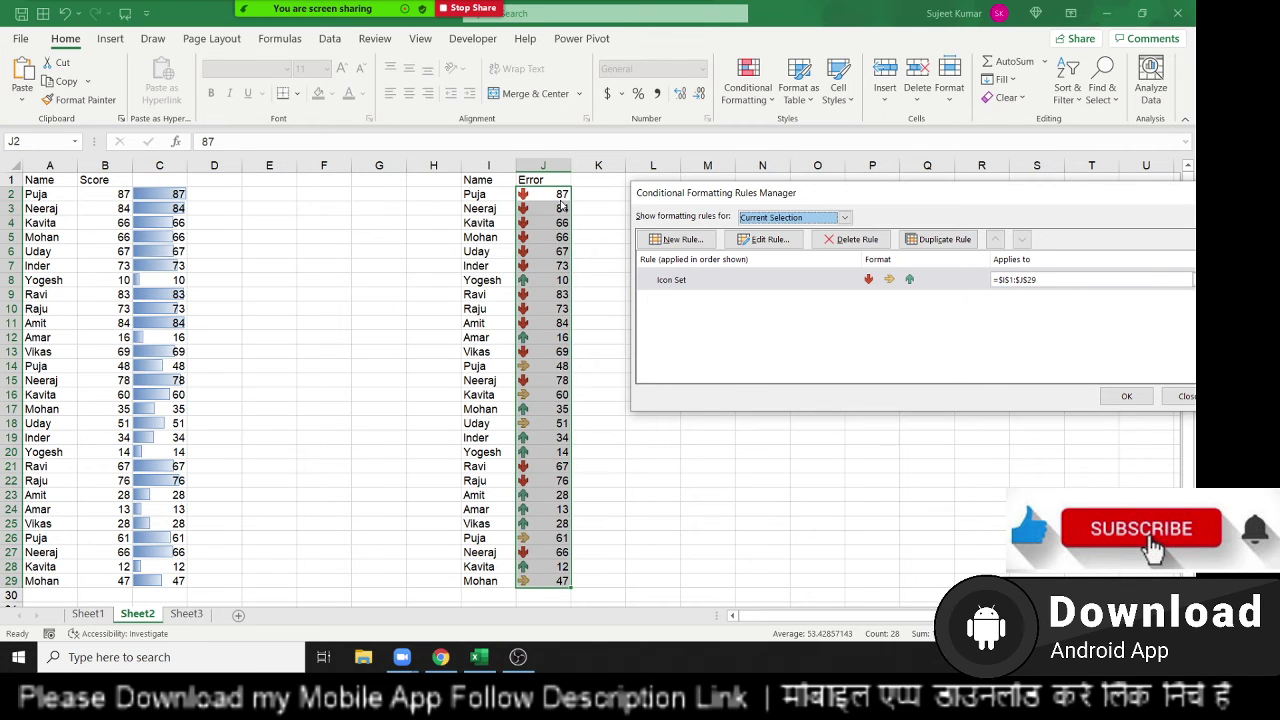
mouse_move(852, 193)
left_mouse_down()
mouse_move(893, 310)
mouse_move(841, 226)
left_mouse_up()
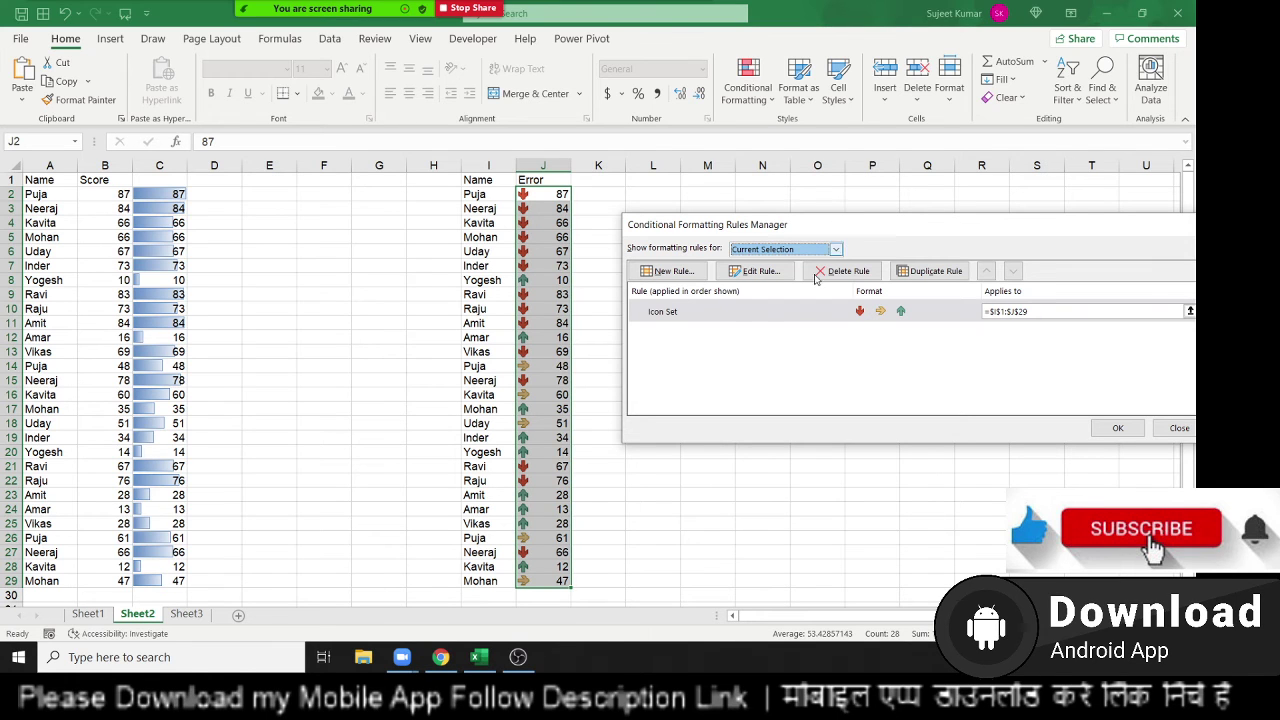
Step: Change the Icon Set rule's Icon Style to 5 Arrows (Colored)
left_click(725, 311)
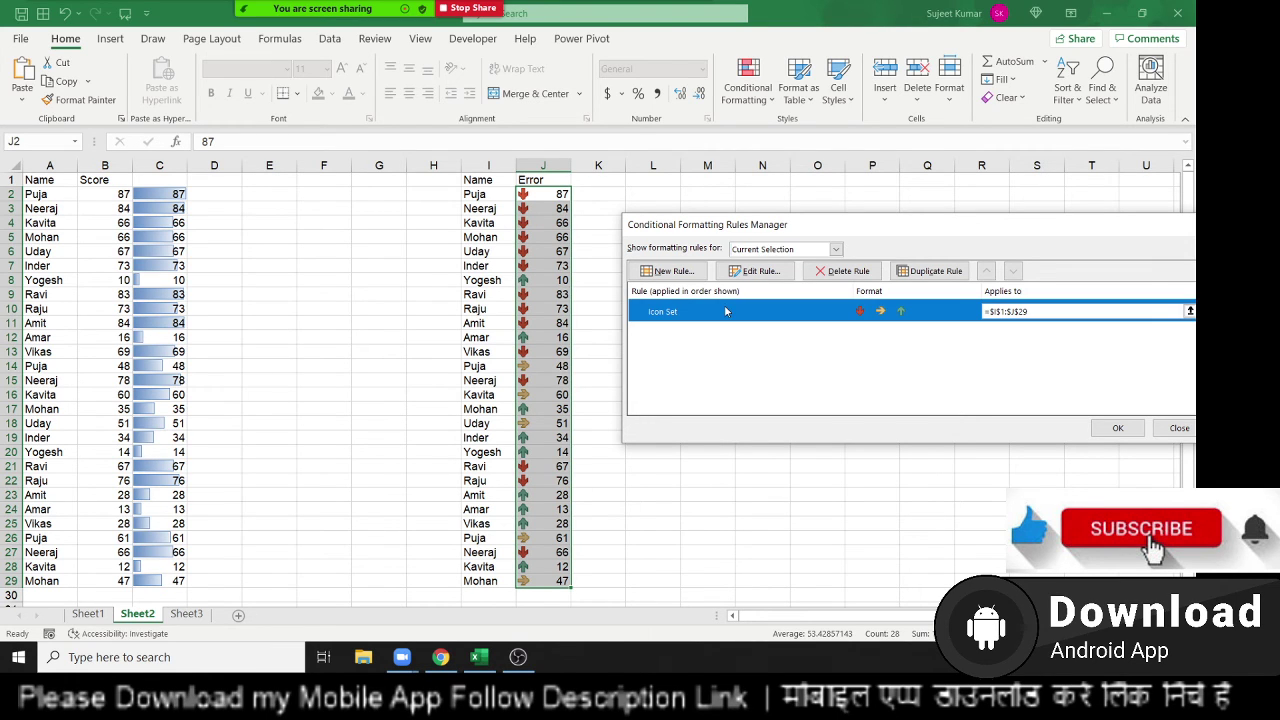
double_click(725, 311)
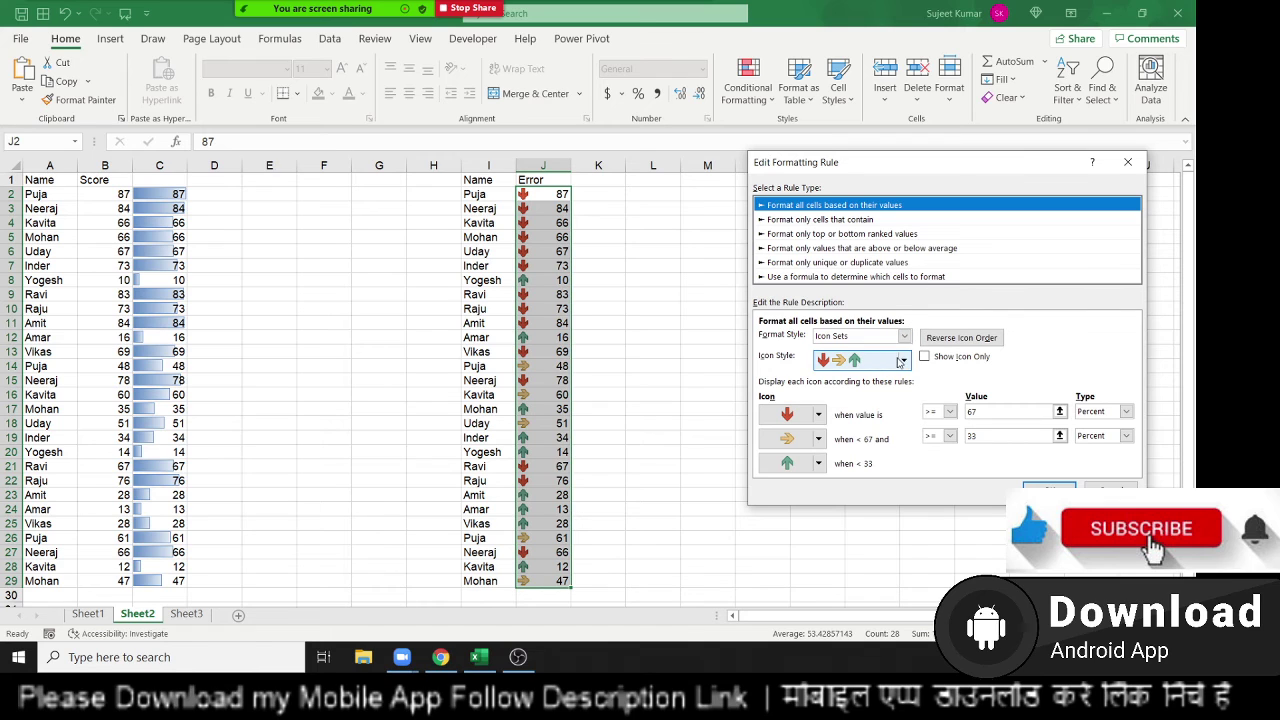
left_click(900, 361)
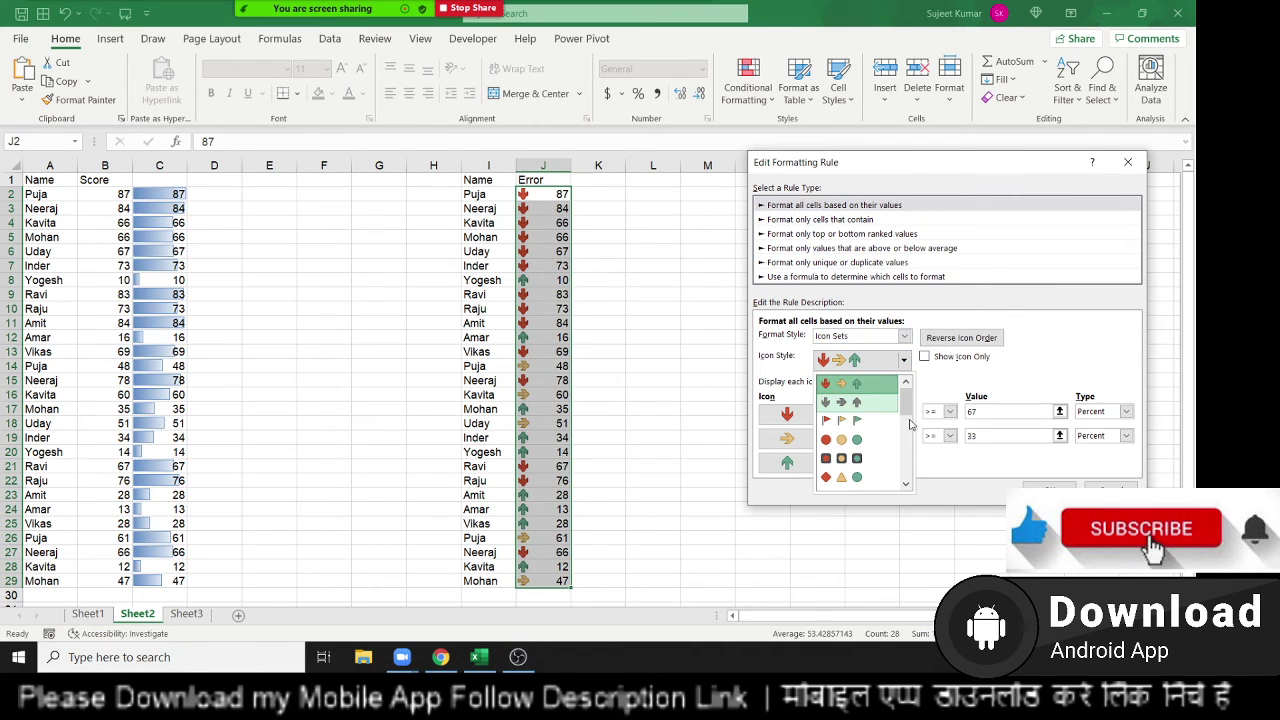
left_click_drag(906, 400, 912, 461)
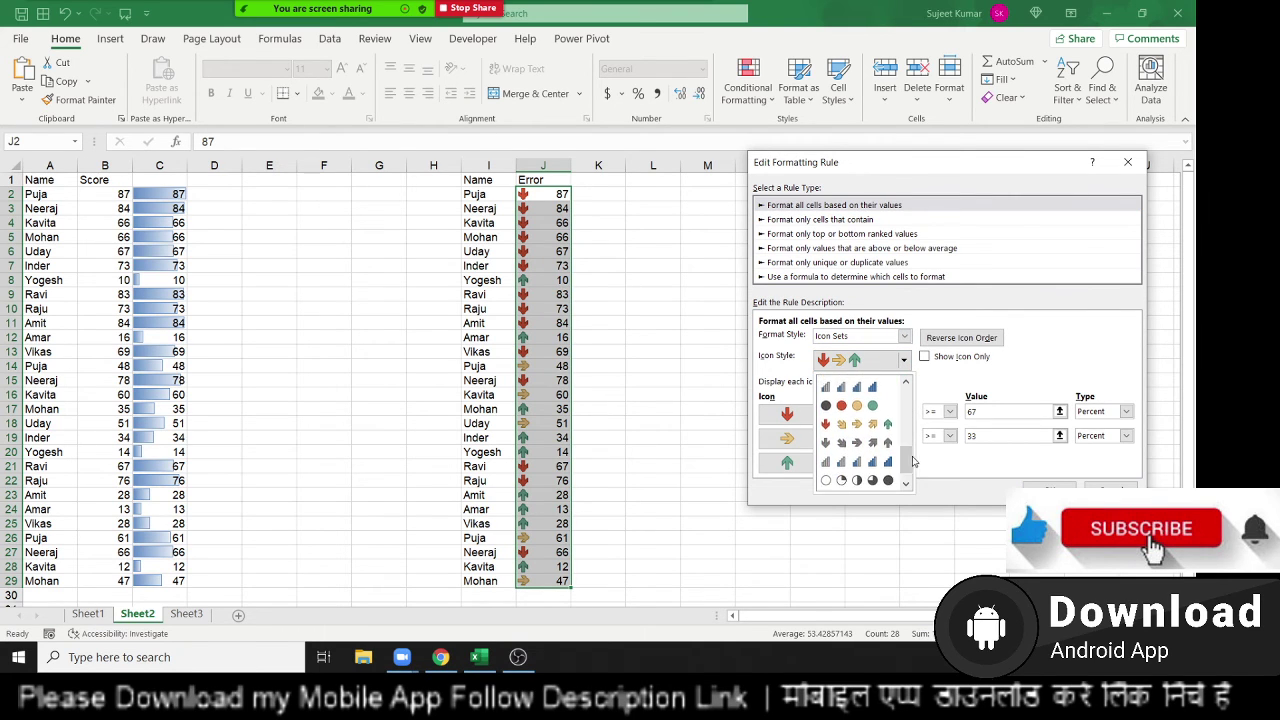
left_click(856, 423)
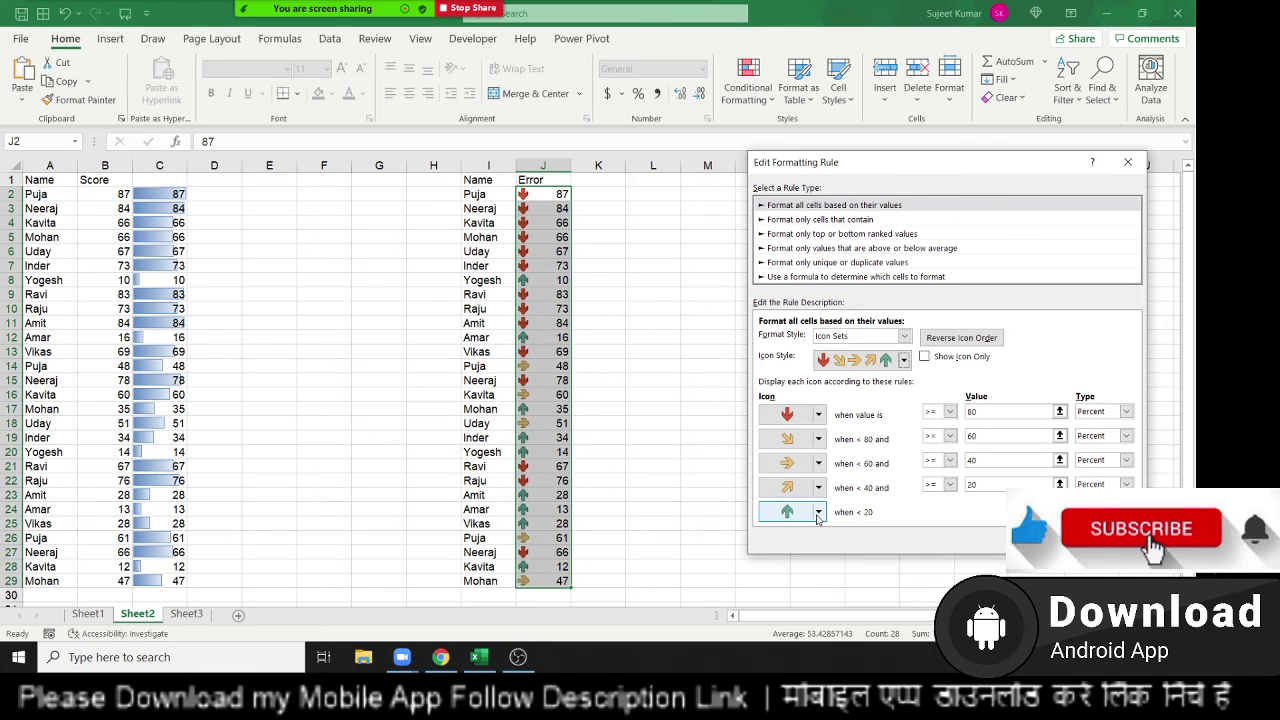
Step: Set the five arrows to normal order, green up for highest, and apply the rule
left_click(950, 343)
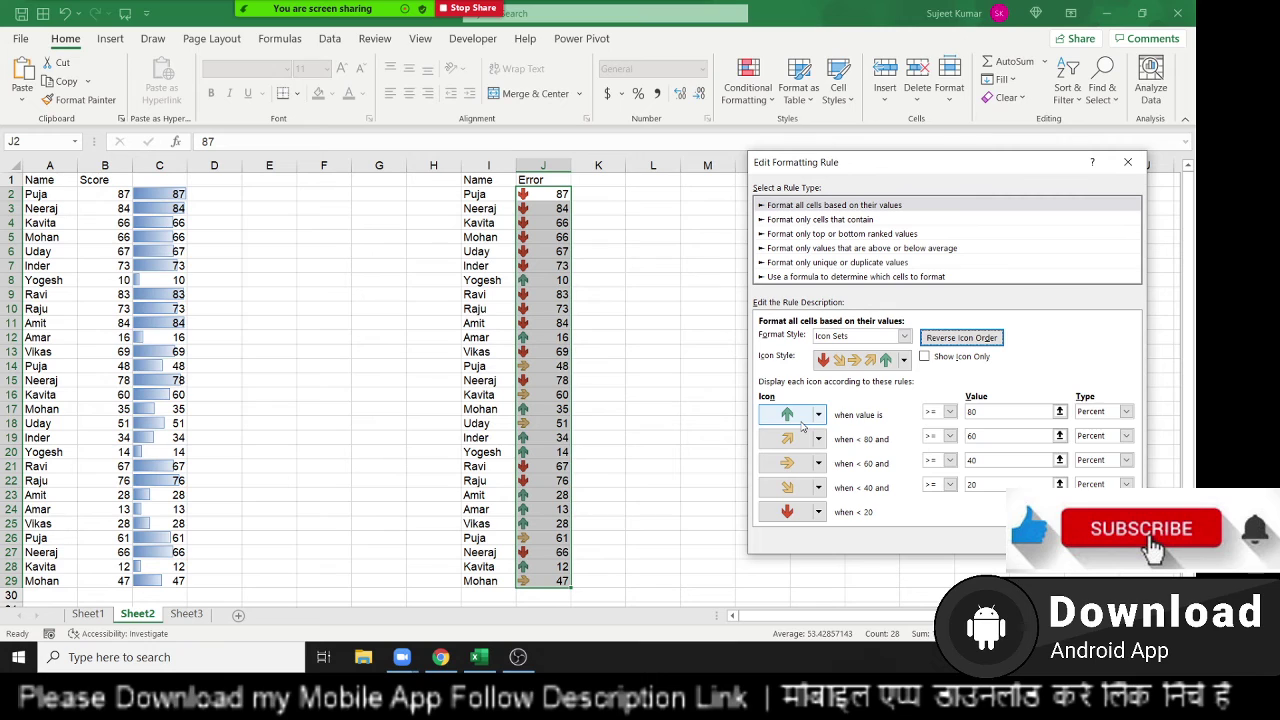
left_click(955, 341)
left_click(955, 342)
left_click(955, 341)
left_click(955, 341)
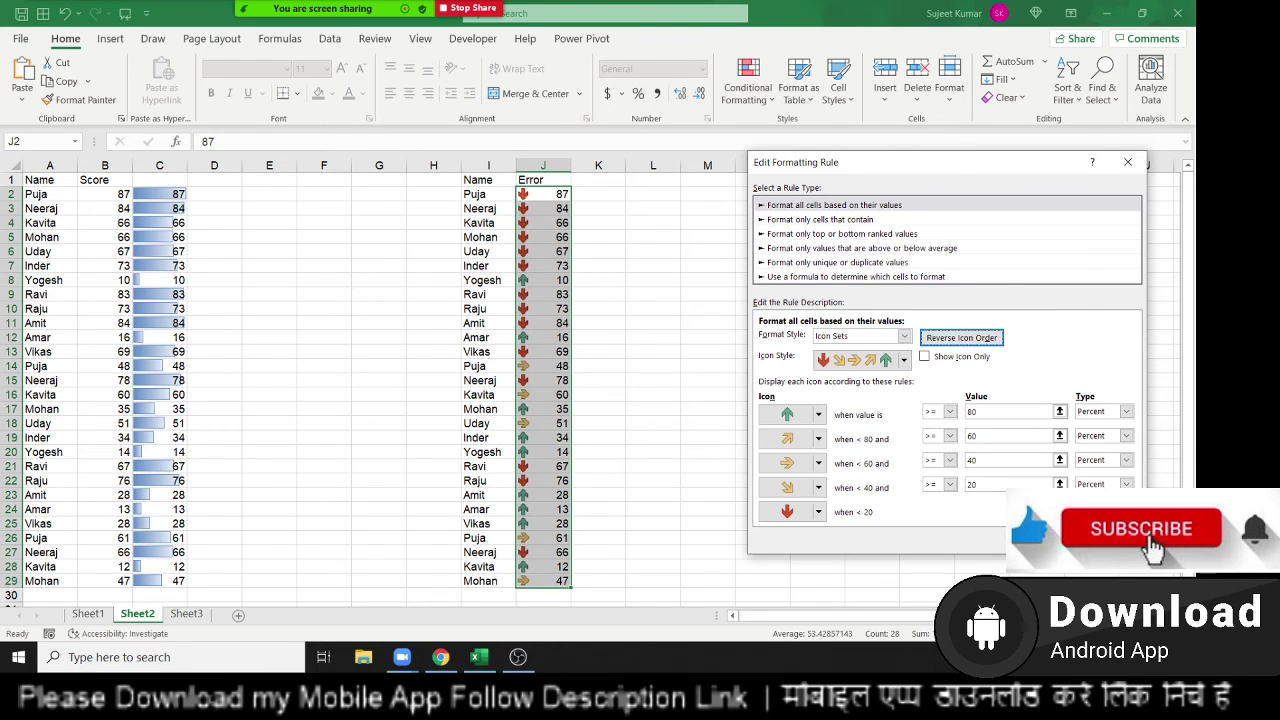
left_click(1025, 530)
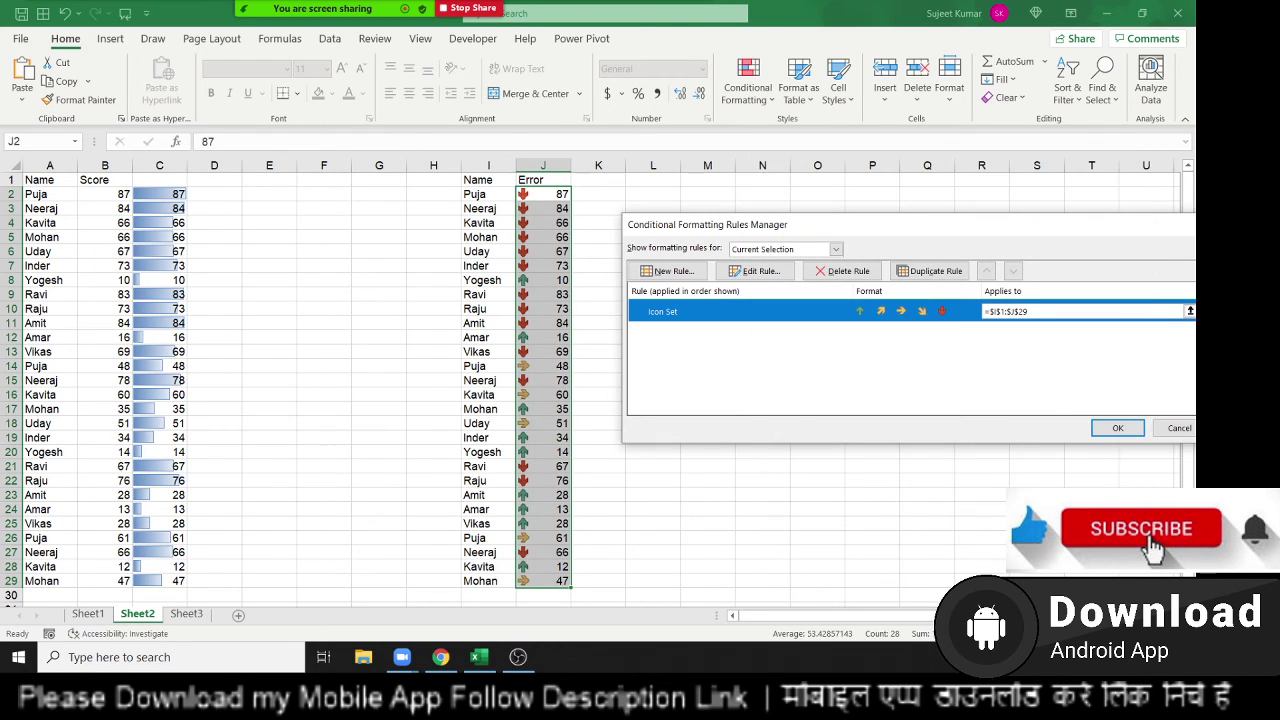
left_click(1108, 432)
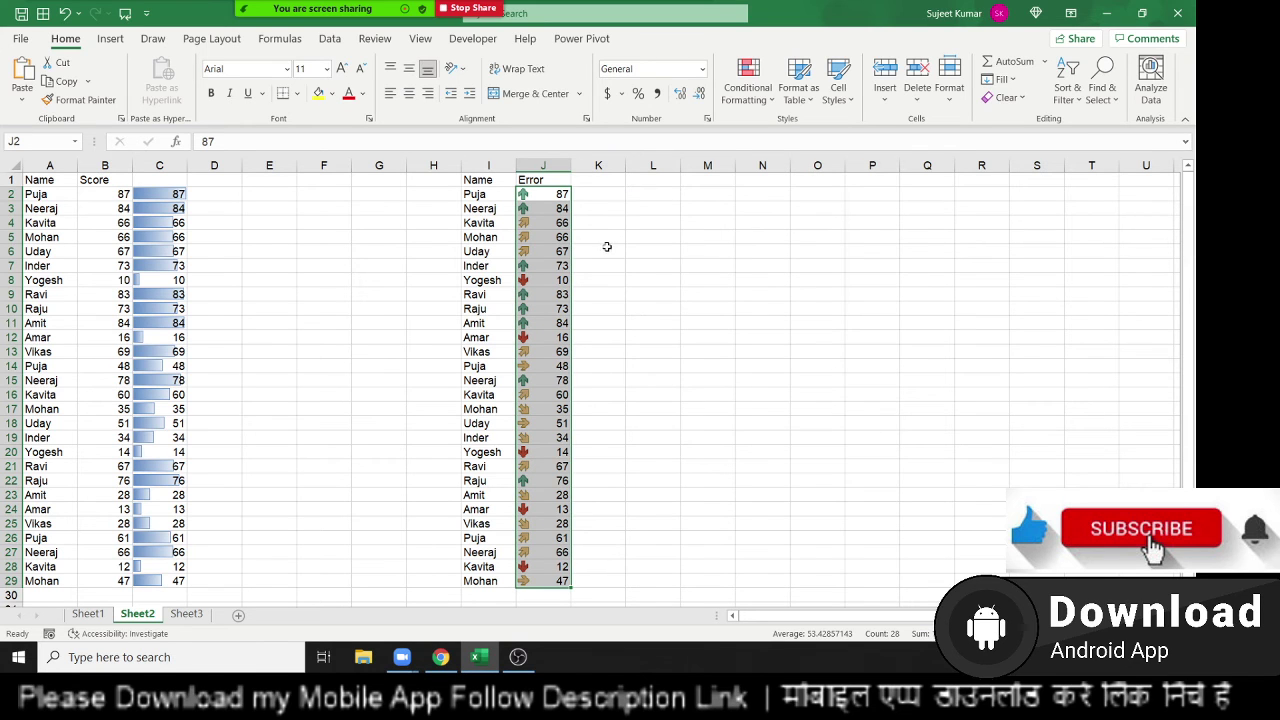
Step: Reopen column J's five-arrow Icon Set rule in Edit Formatting Rule via Manage Rules
left_click(748, 82)
left_click(822, 358)
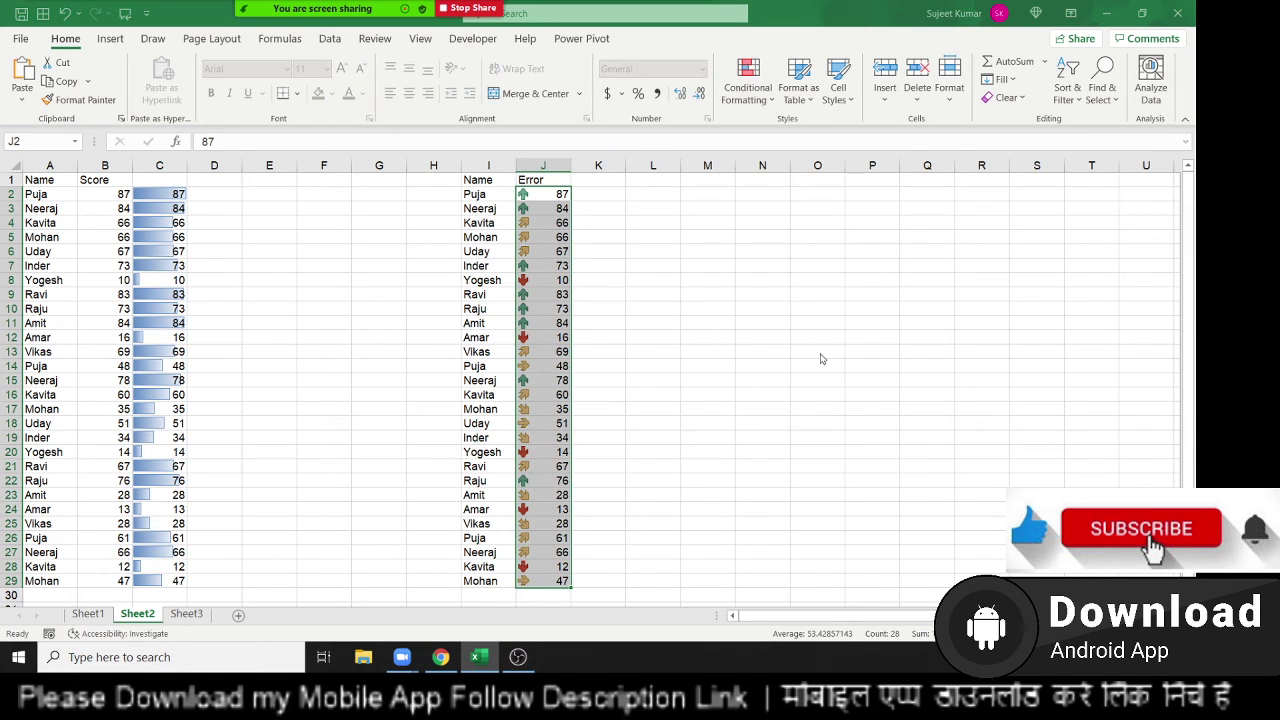
double_click(732, 311)
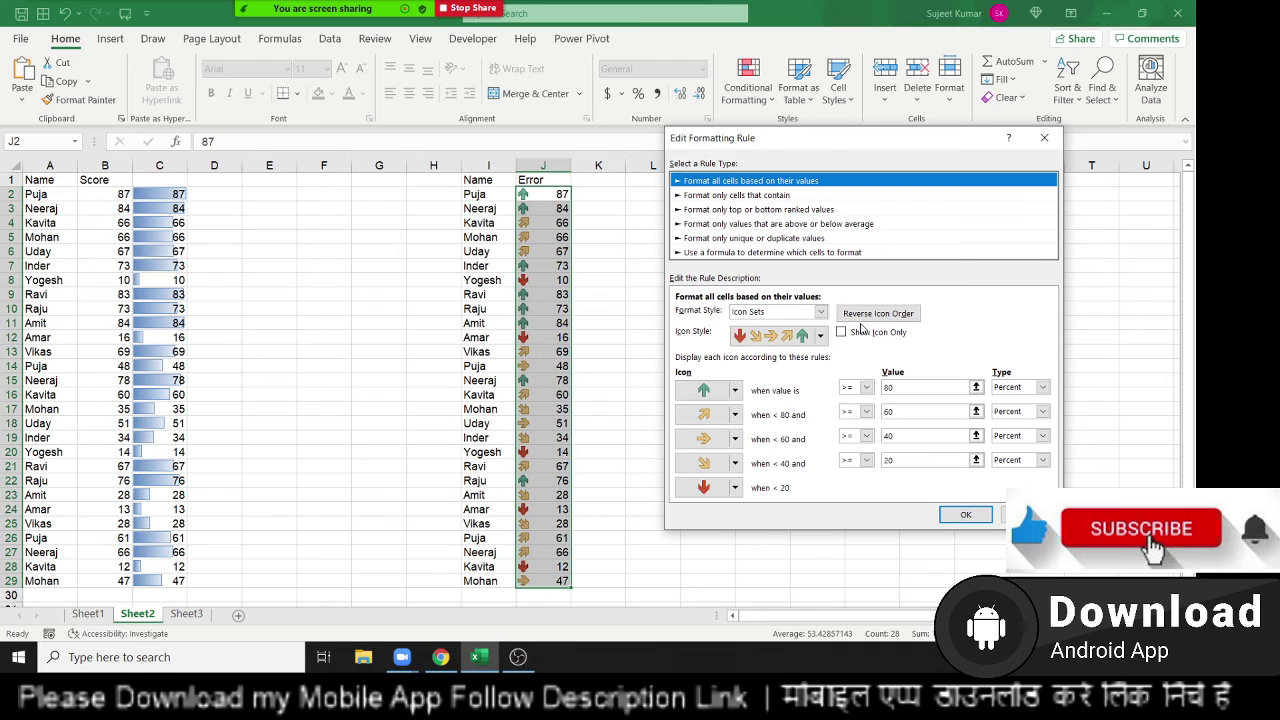
Step: Browse the Icon Style list up and down to compare the available icon sets
left_click(821, 336)
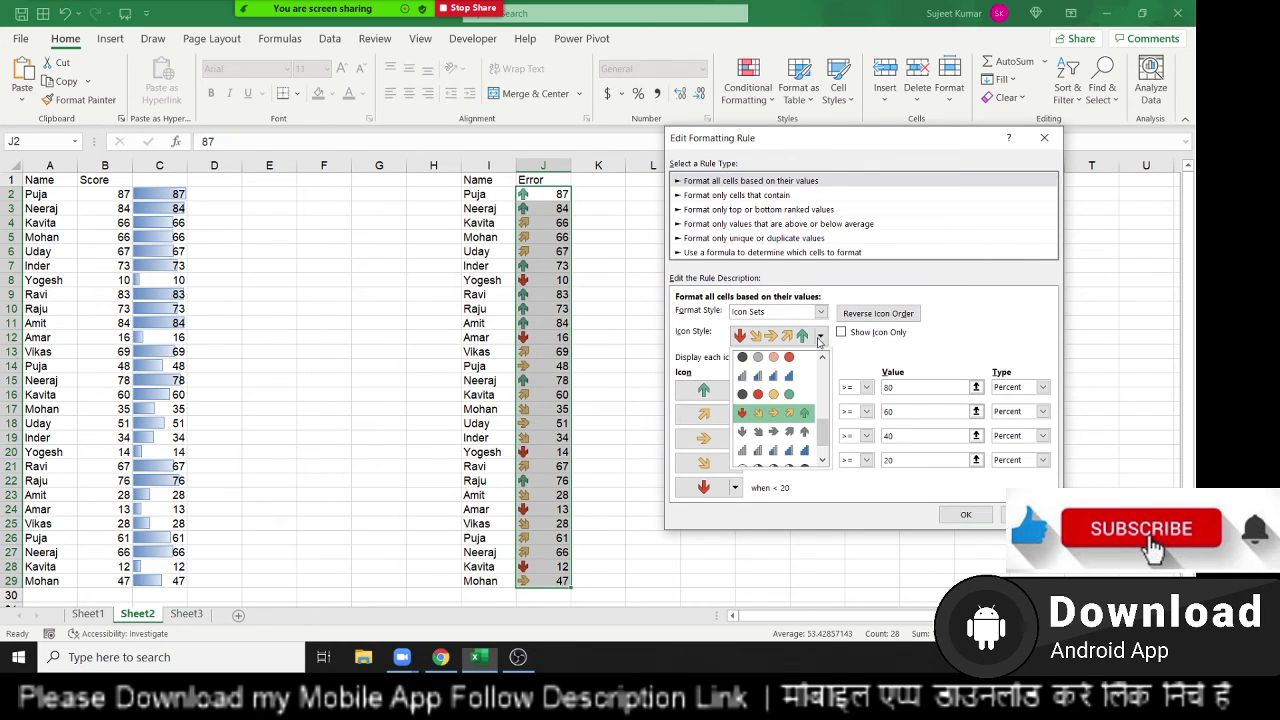
scroll(822, 410, "down", 1)
scroll(818, 425, "down", 1)
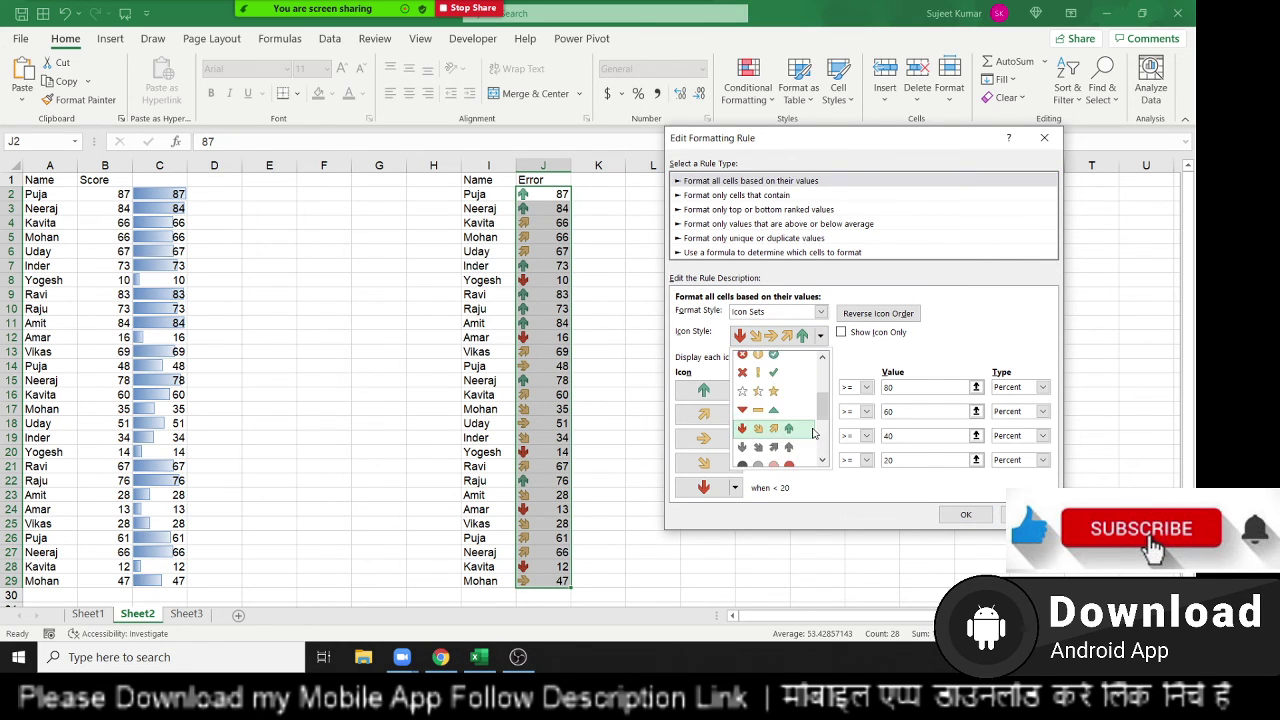
scroll(814, 432, "down", 1)
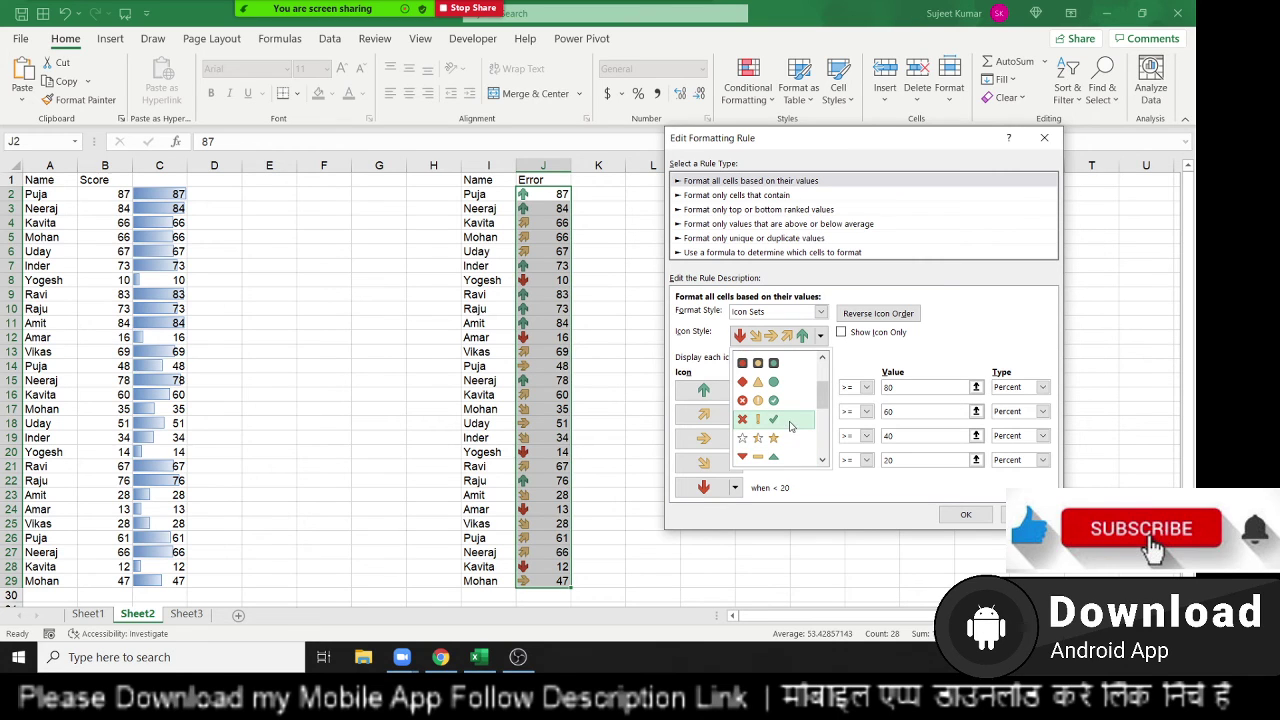
scroll(791, 427, "up", 1)
scroll(791, 427, "down", 1)
scroll(791, 427, "down", 1)
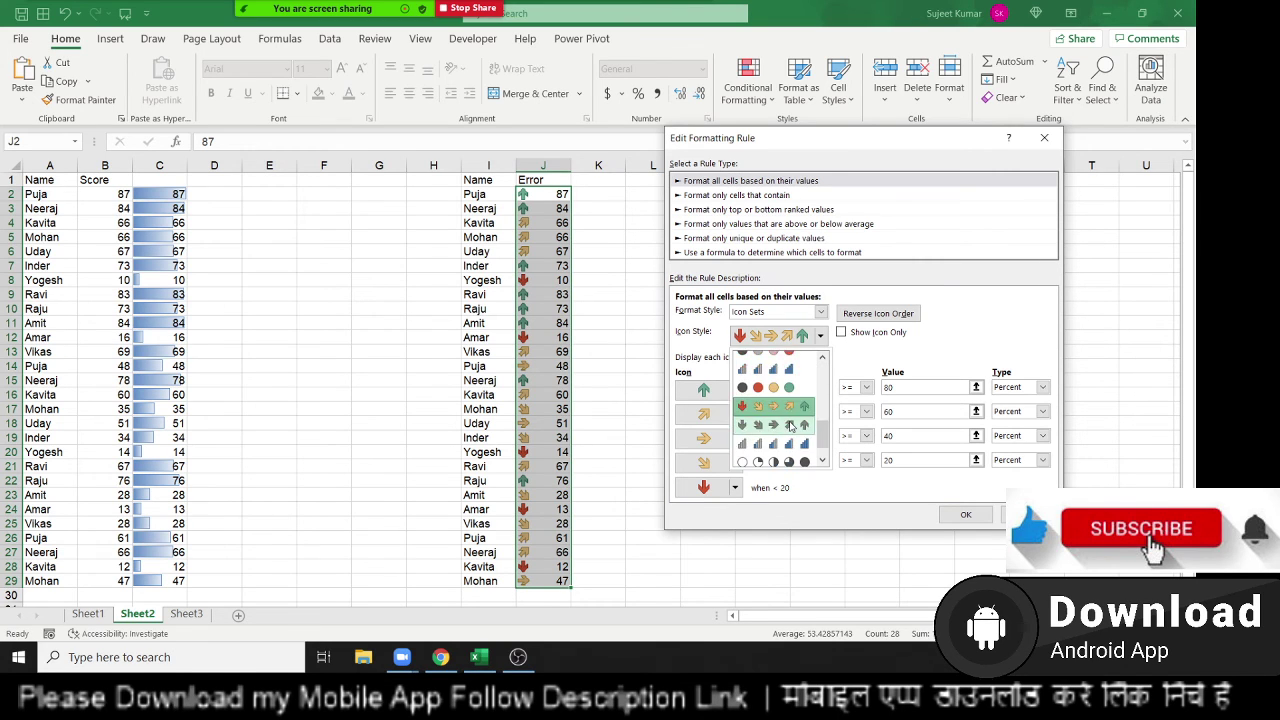
scroll(790, 426, "down", 1)
scroll(790, 426, "up", 1)
scroll(790, 426, "up", 1)
scroll(790, 426, "up", 1)
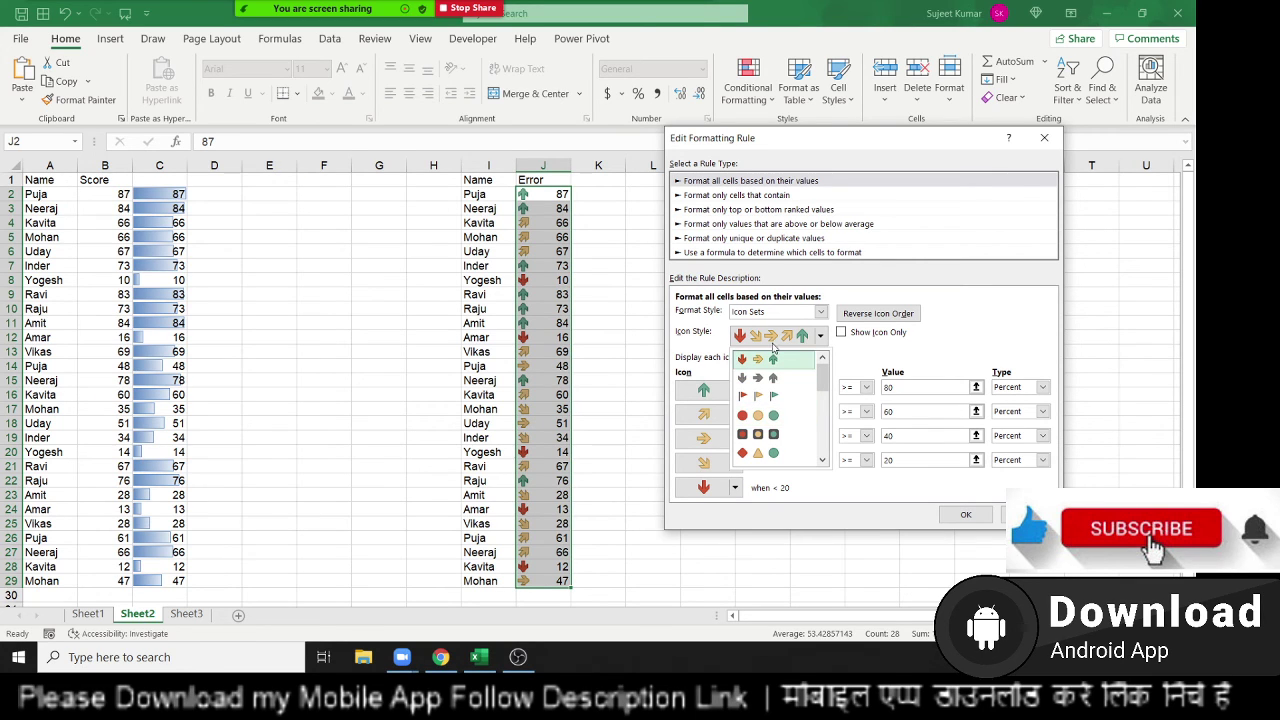
scroll(776, 420, "down", 1)
scroll(776, 420, "down", 1)
scroll(776, 420, "down", 1)
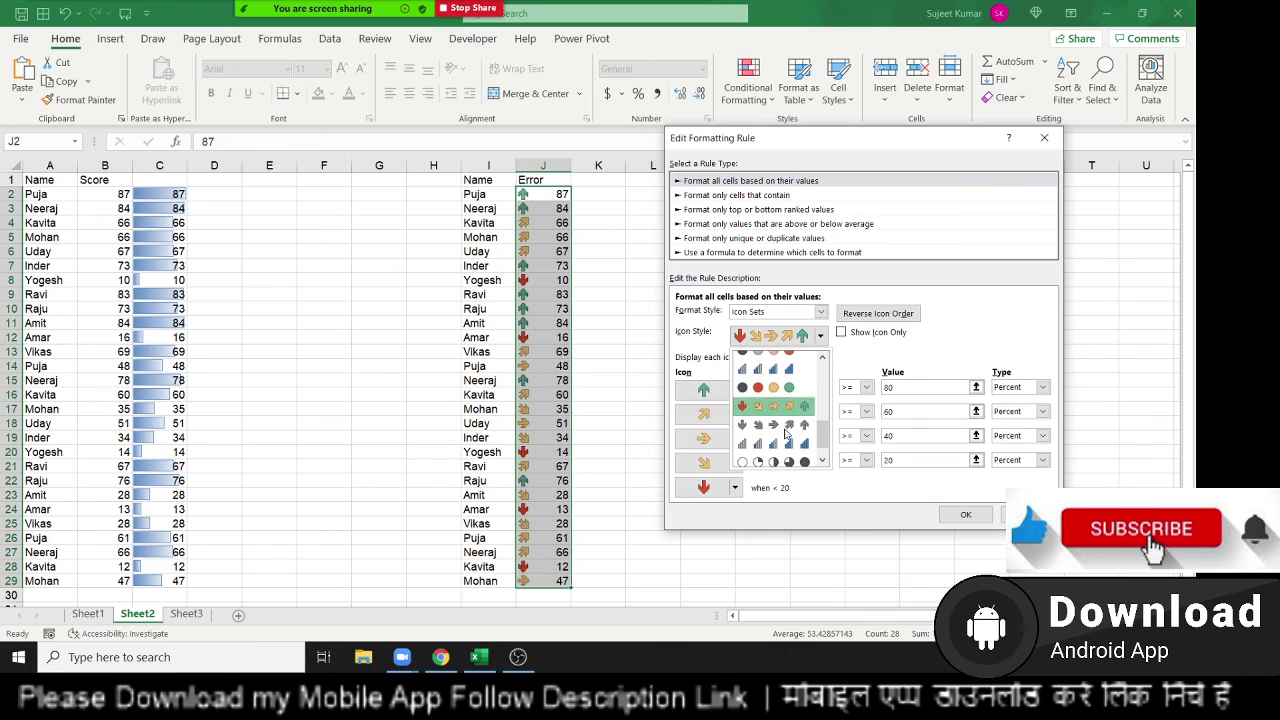
scroll(776, 430, "down", 1)
scroll(774, 472, "up", 2)
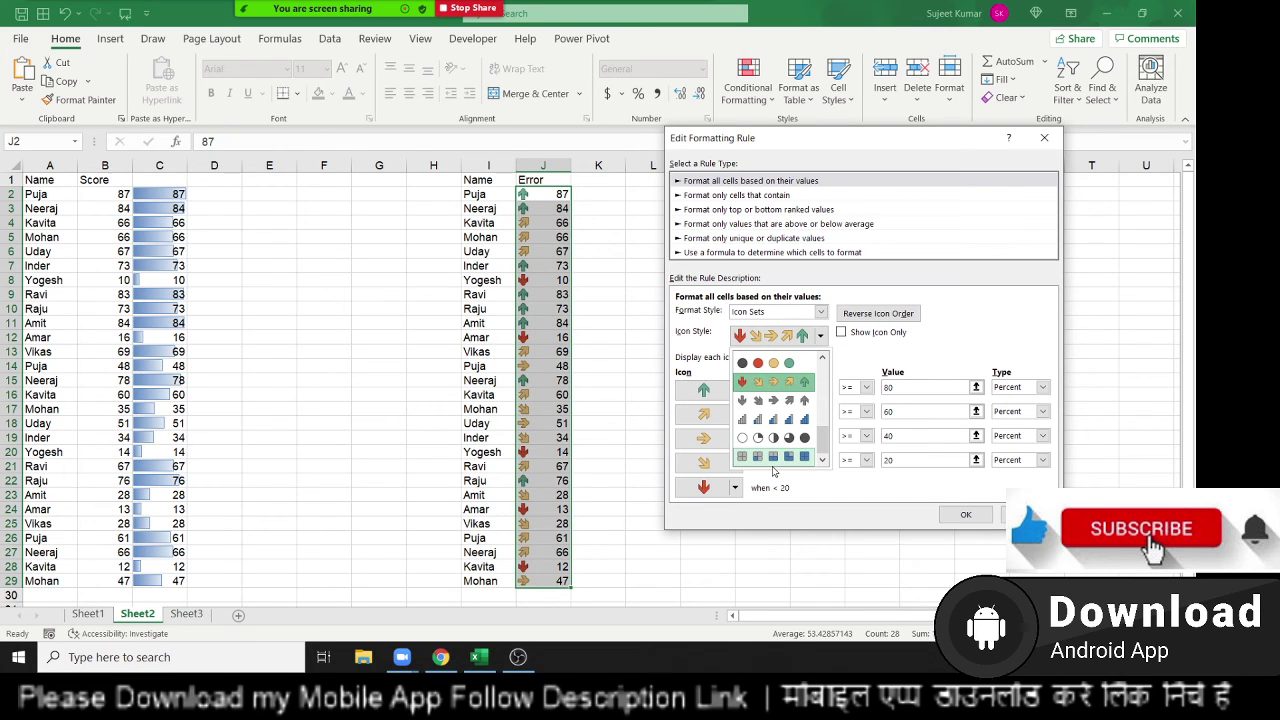
scroll(775, 465, "up", 1)
scroll(774, 462, "up", 2)
scroll(776, 460, "up", 2)
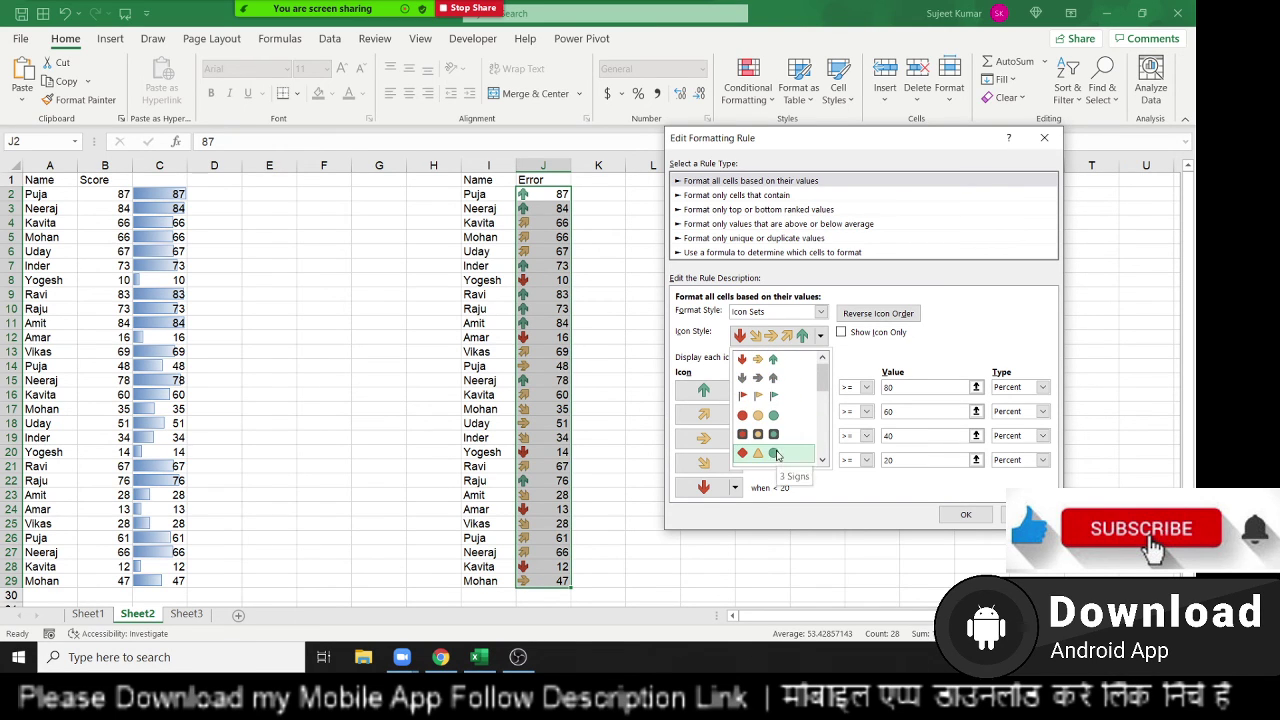